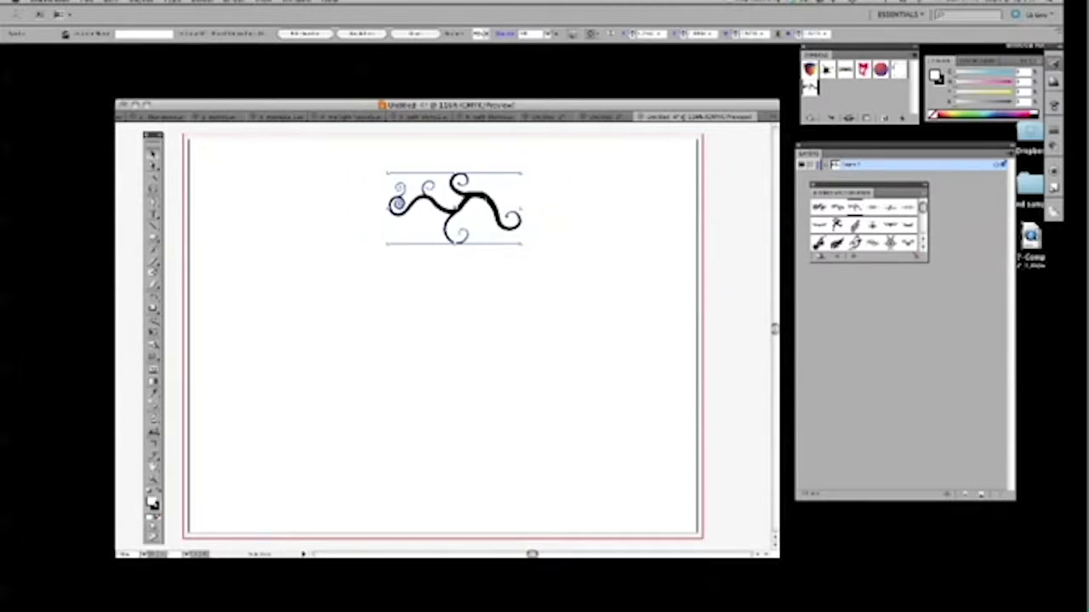
Step: Shift the swirl flourish slightly left, duplicate it straight below, and scale the copy down to about half size
left_click_drag(483, 196, 449, 196)
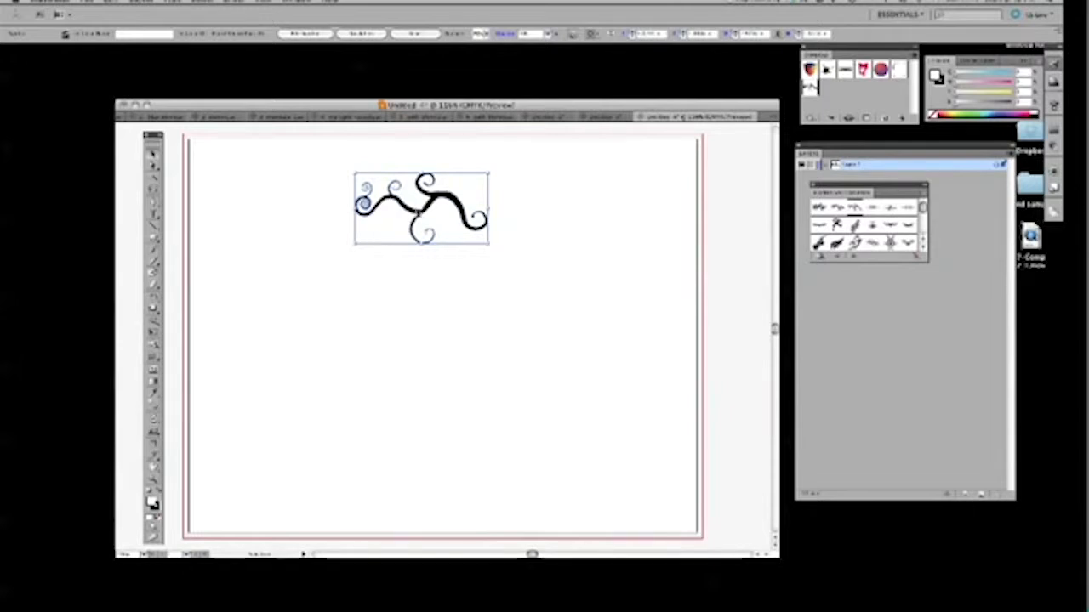
left_click_drag(420, 218, 425, 362)
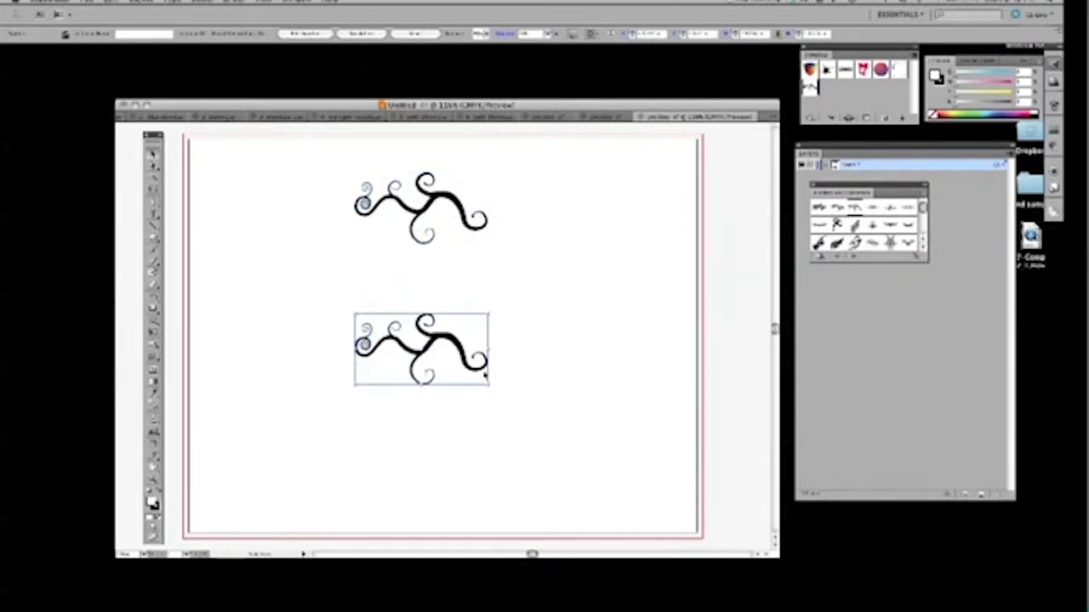
left_click_drag(489, 385, 455, 367)
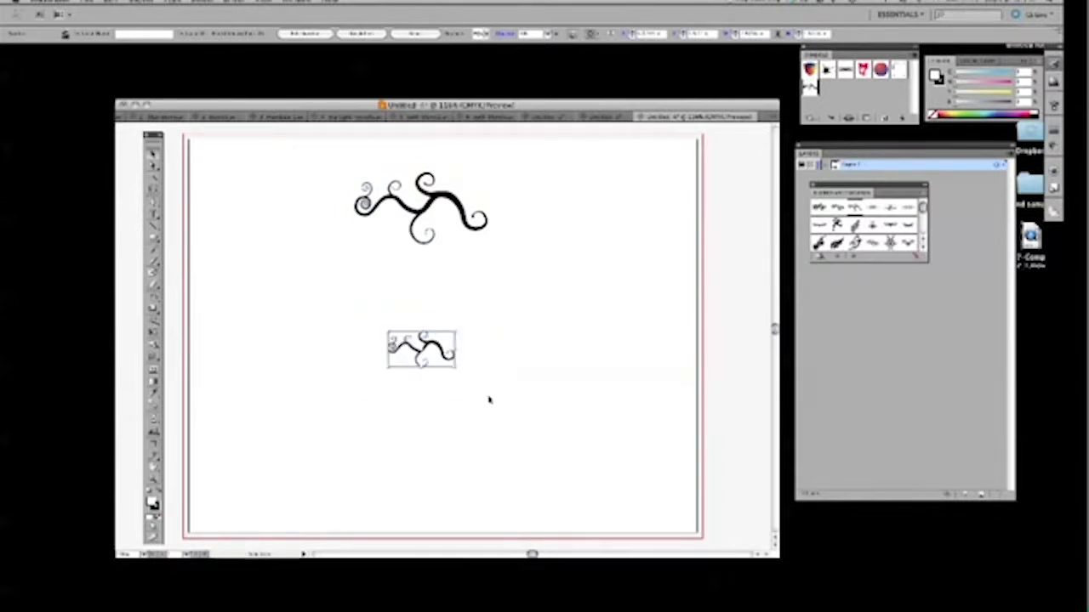
Step: Make a blend between the large flourish and the small copy below it
left_click_drag(347, 205, 441, 376)
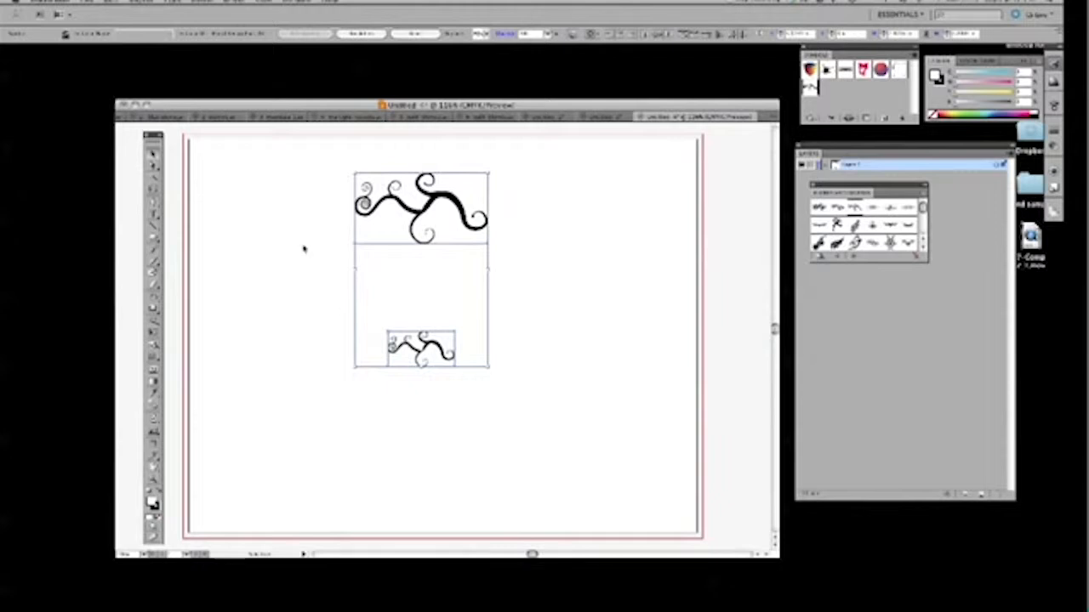
left_click(161, 2)
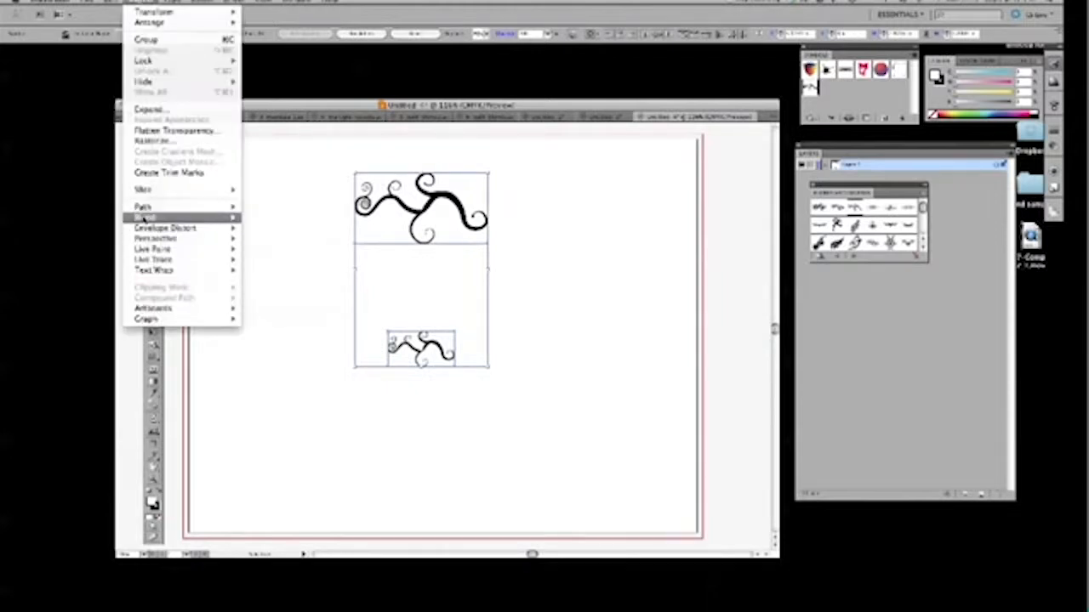
mouse_move(207, 218)
left_click(264, 217)
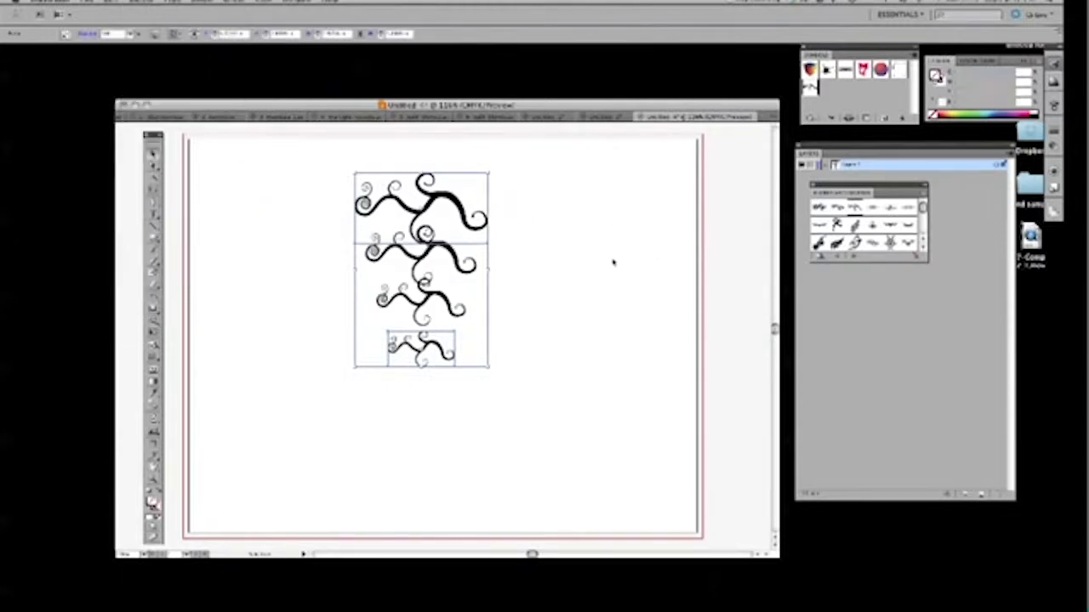
Step: Set the blend's spacing to Specified Steps with 12 steps
left_click(161, 2)
mouse_move(136, 230)
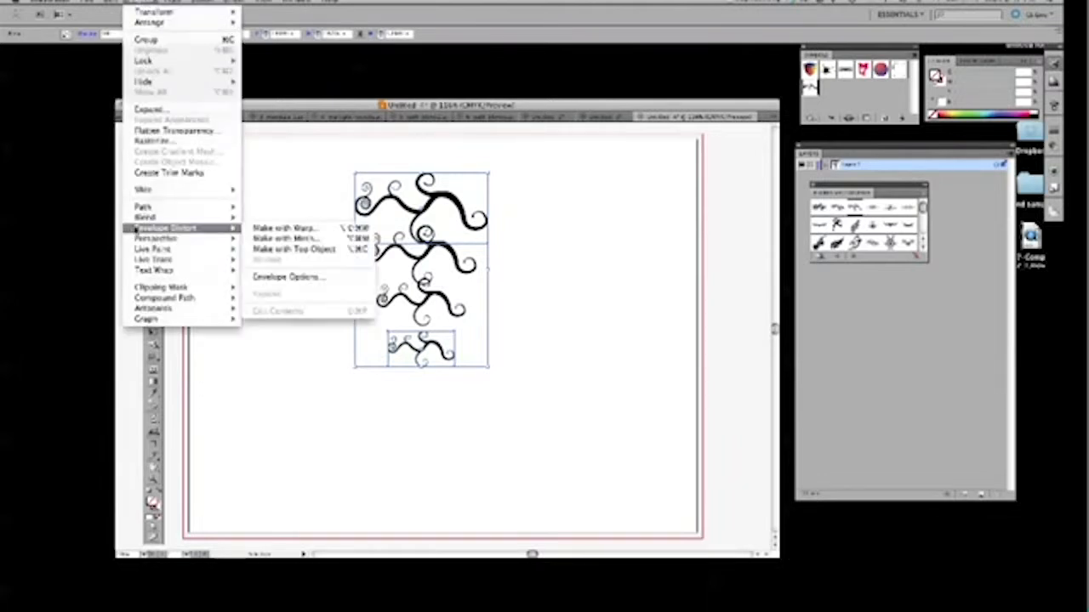
mouse_move(161, 217)
left_click(268, 245)
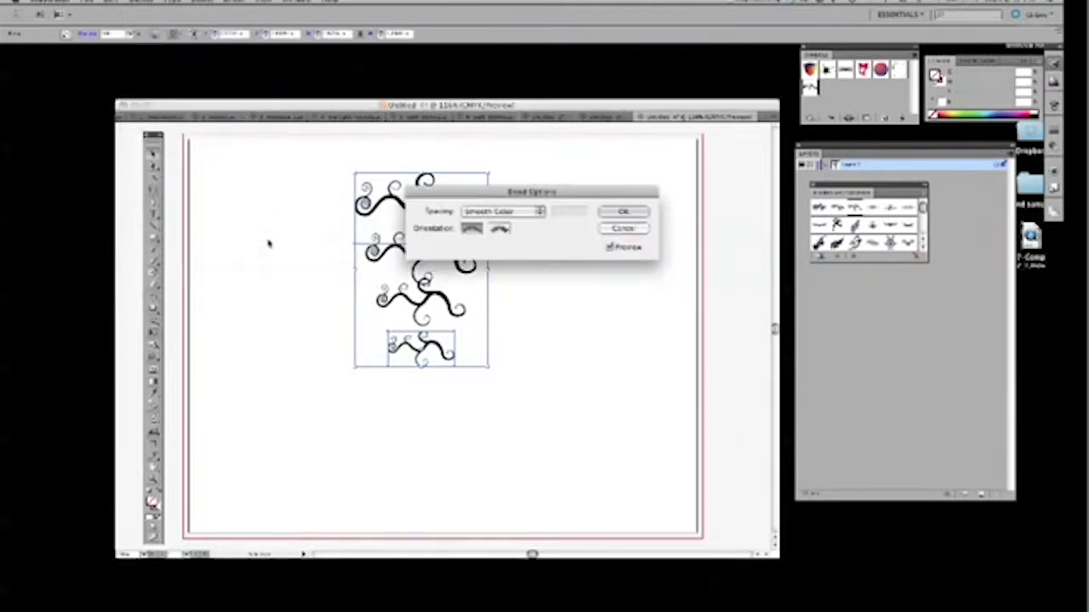
left_click_drag(564, 194, 708, 166)
left_click(684, 183)
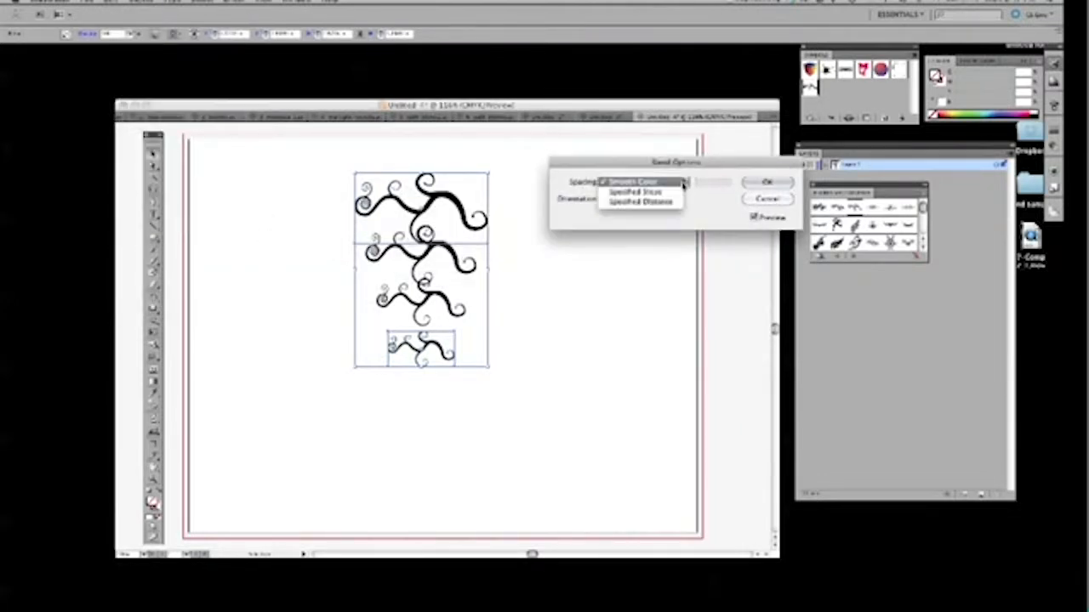
left_click(637, 192)
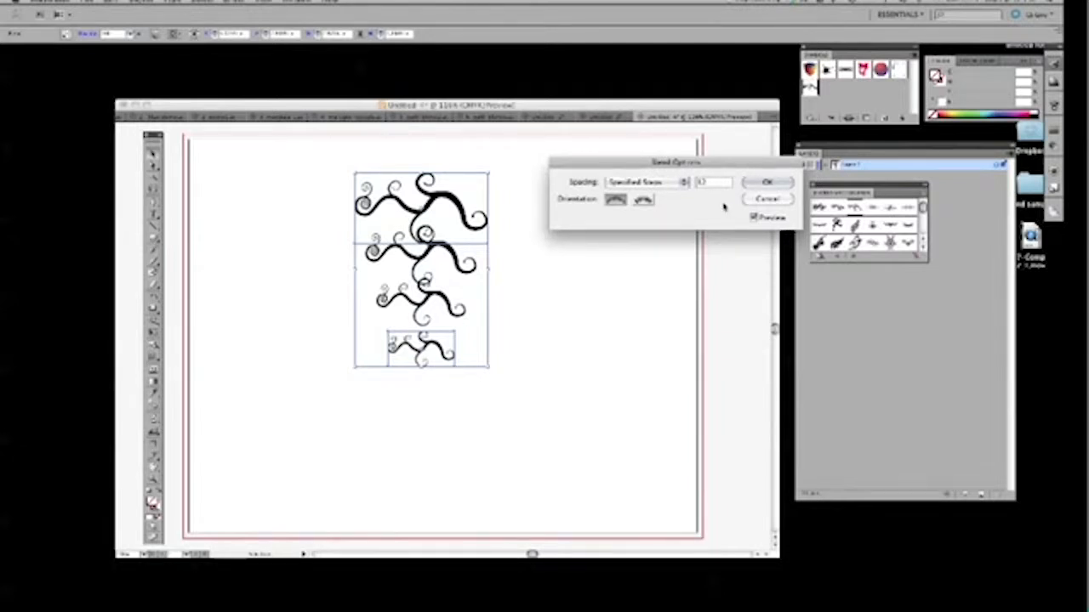
key("Tab")
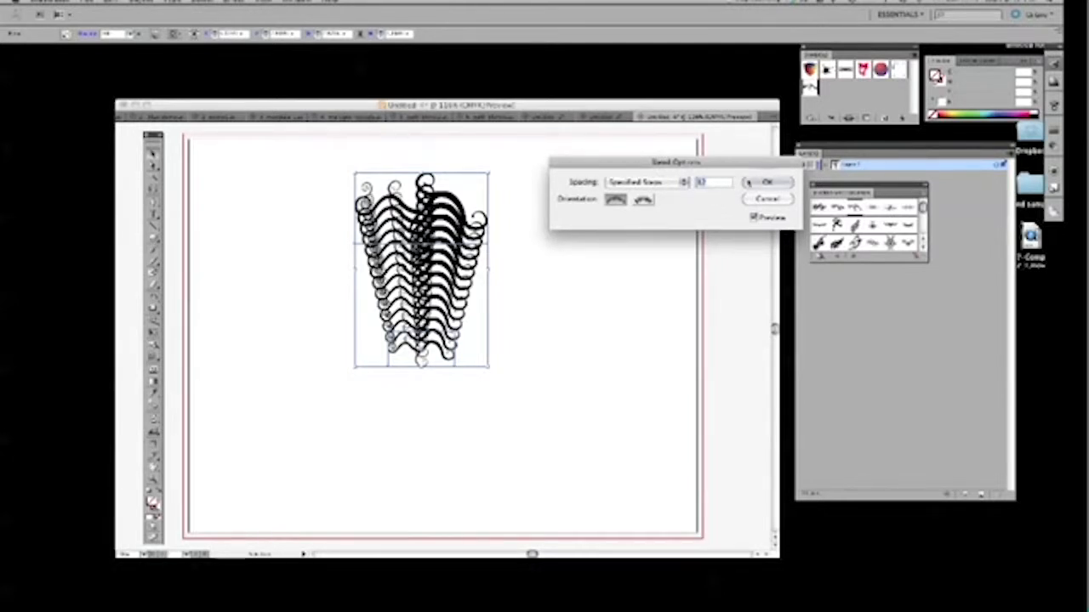
type("12")
key("Tab")
left_click(768, 183)
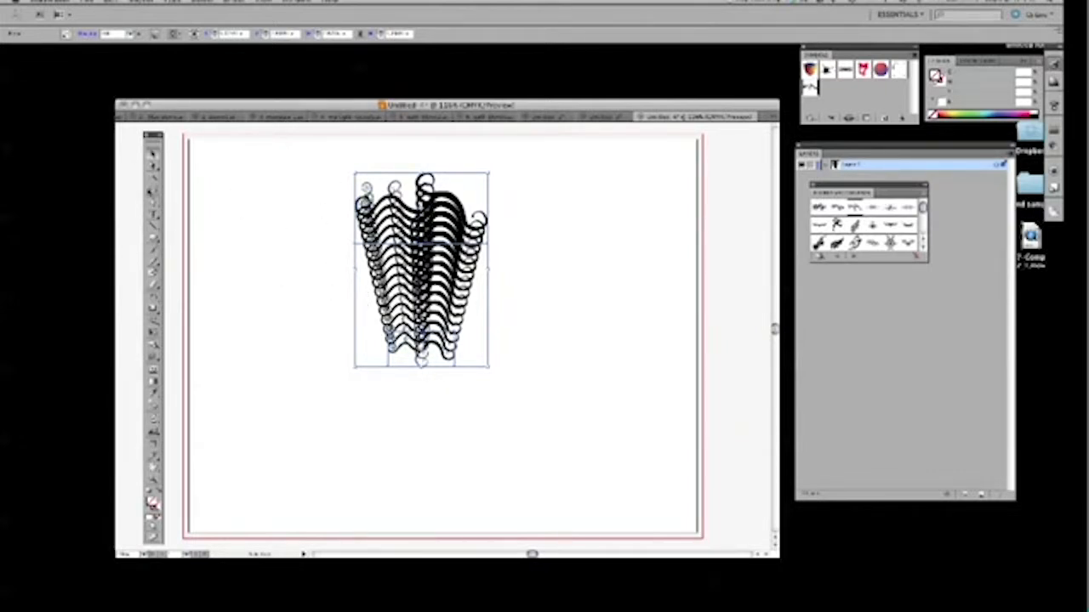
Step: Add an anchor point midway along the blend's spine and adjust its position and handles to vary the spacing of the flourishes
left_click(153, 205)
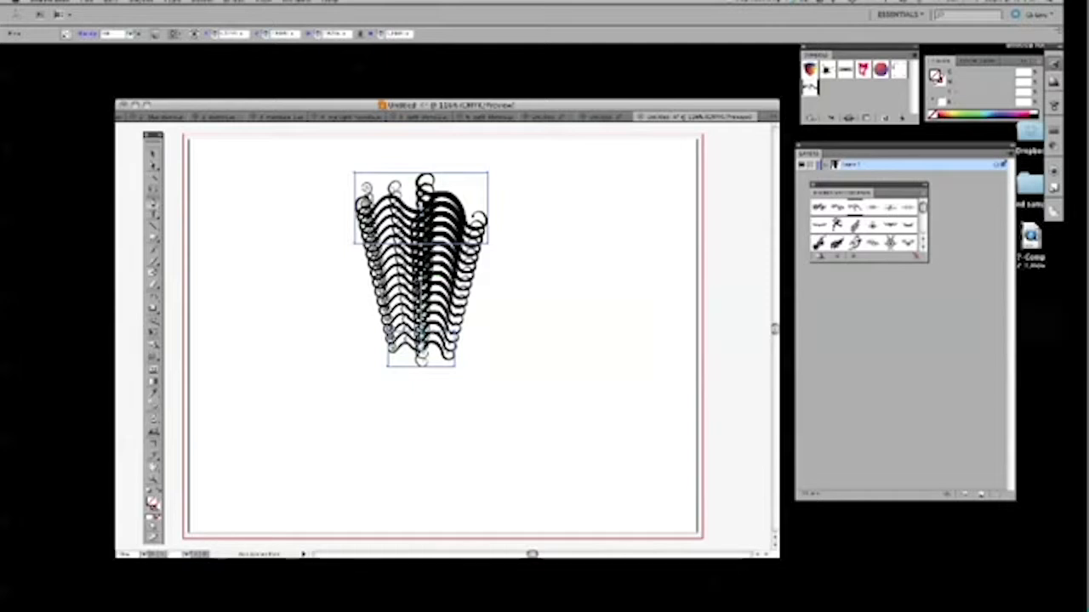
left_click(422, 286)
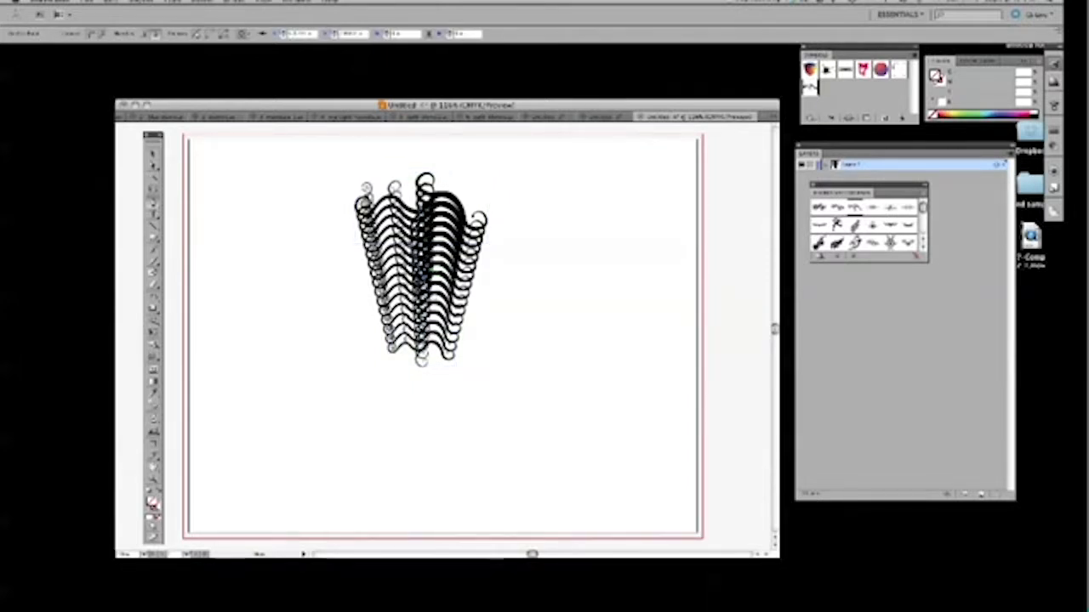
left_click_drag(421, 286, 421, 243)
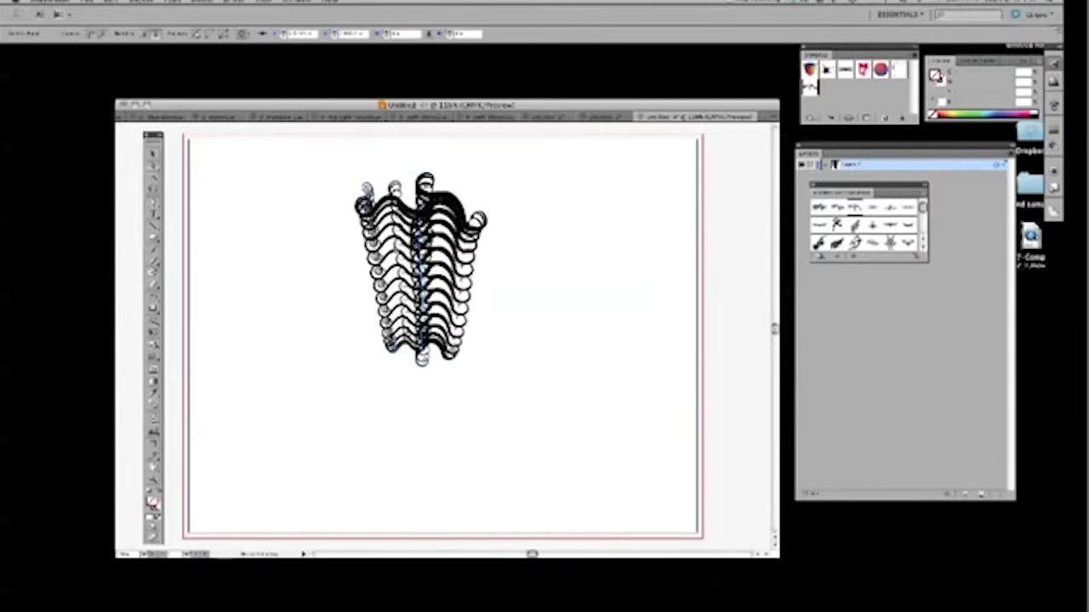
left_click_drag(410, 277, 398, 279)
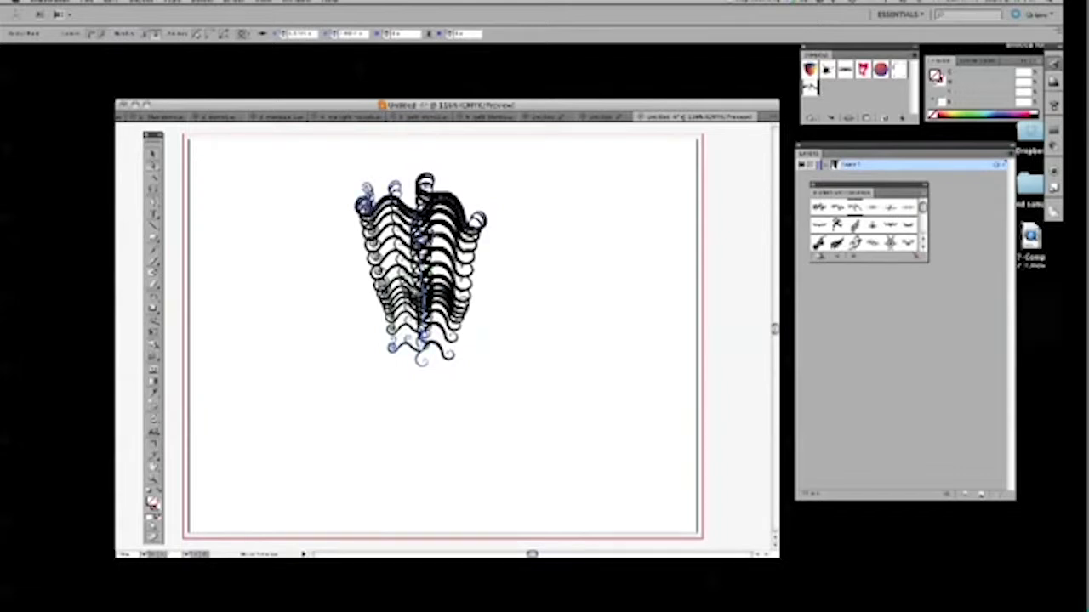
Step: Bow the blend's spine leftward by its middle anchor in Outline view, return to Preview, and raise the large flourish slightly
key("super+y")
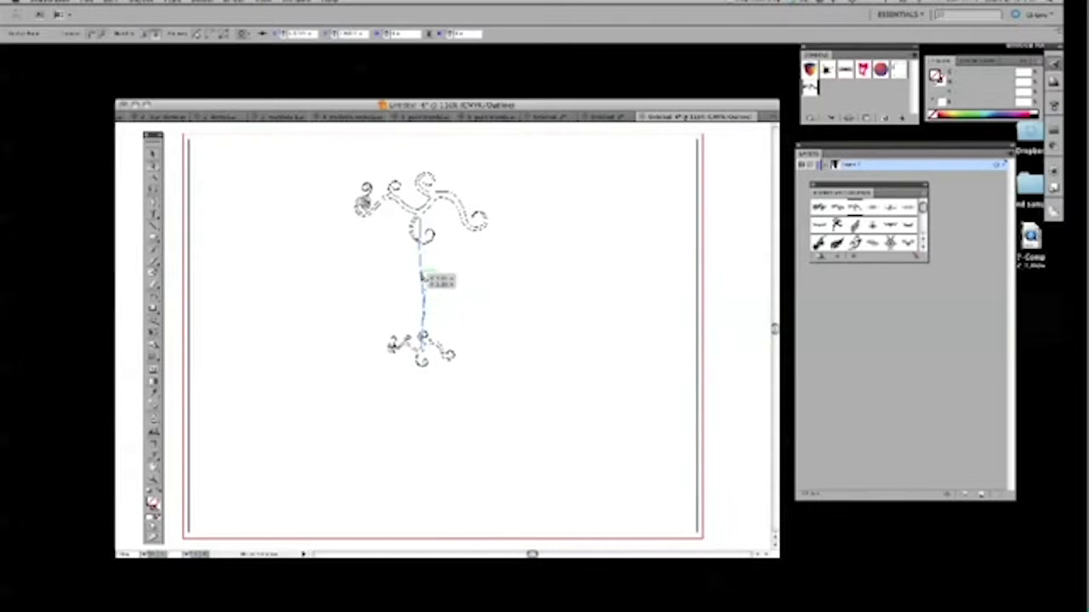
left_click_drag(419, 275, 378, 268)
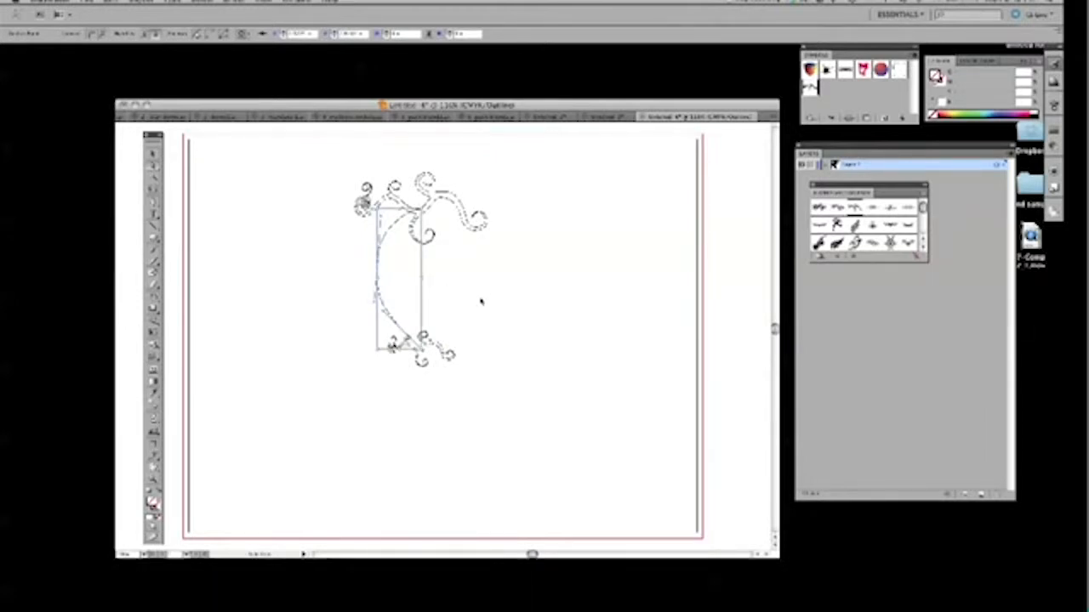
key("super+y")
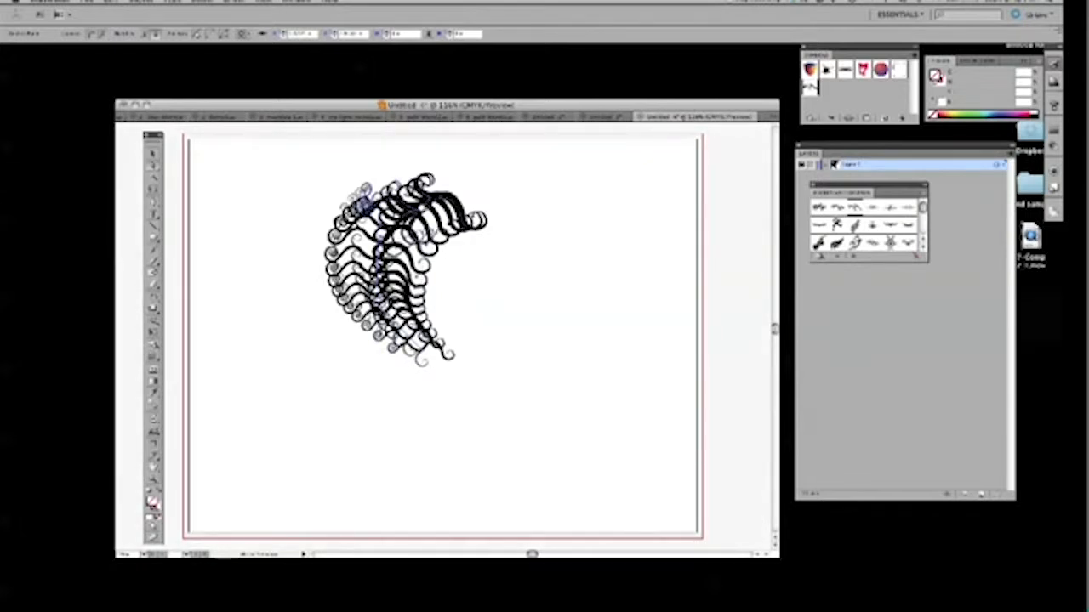
left_click_drag(428, 207, 424, 193)
left_click(500, 272)
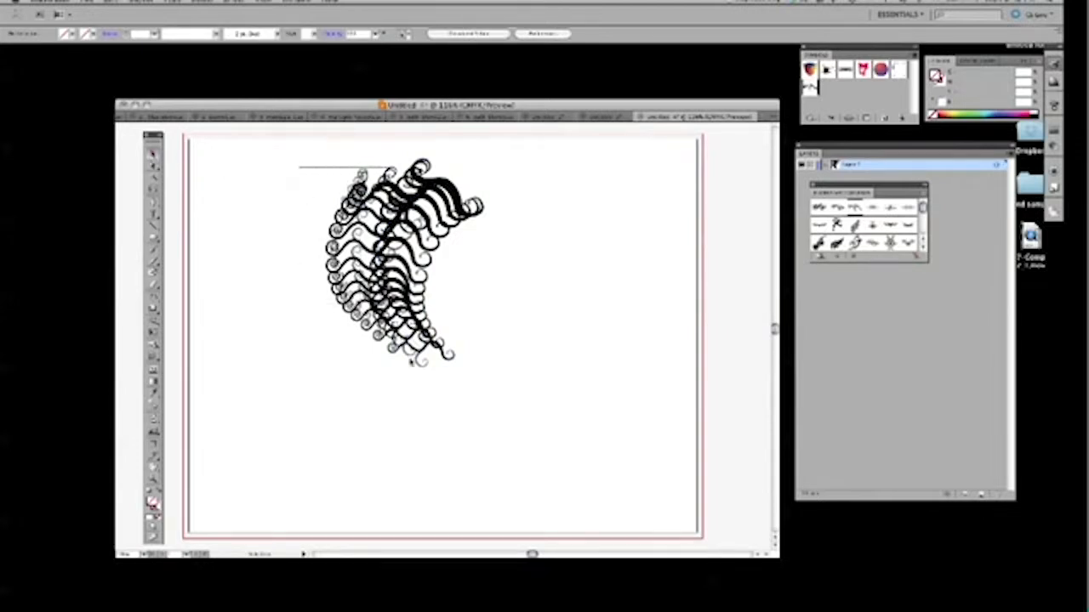
Step: Scale the curved blend down to about half size and move it into the upper middle of the artboard
left_click_drag(392, 167, 449, 354)
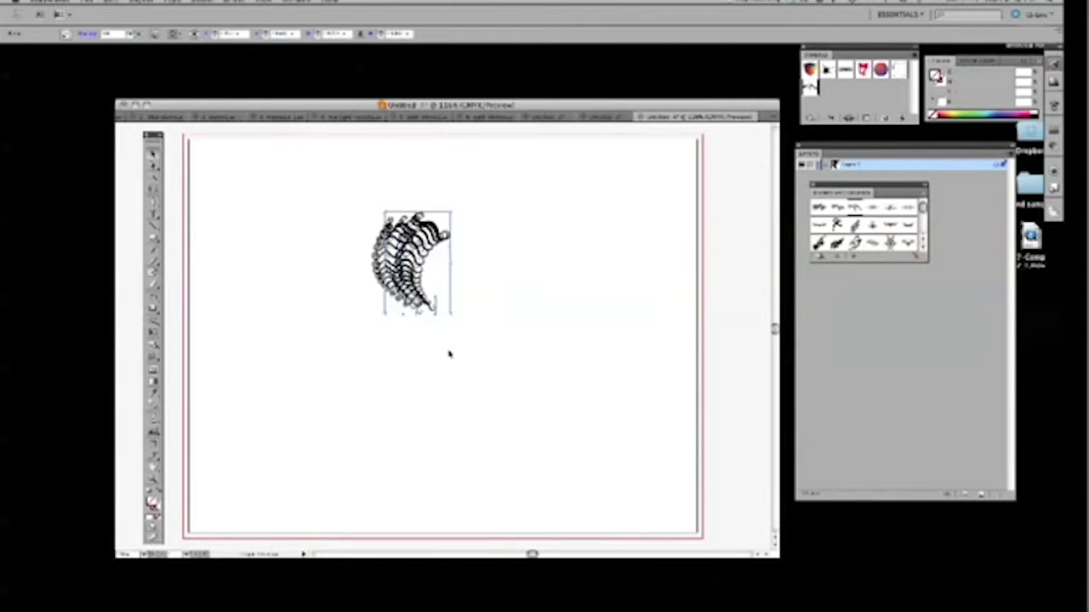
left_click_drag(407, 273, 397, 248)
left_click(464, 331)
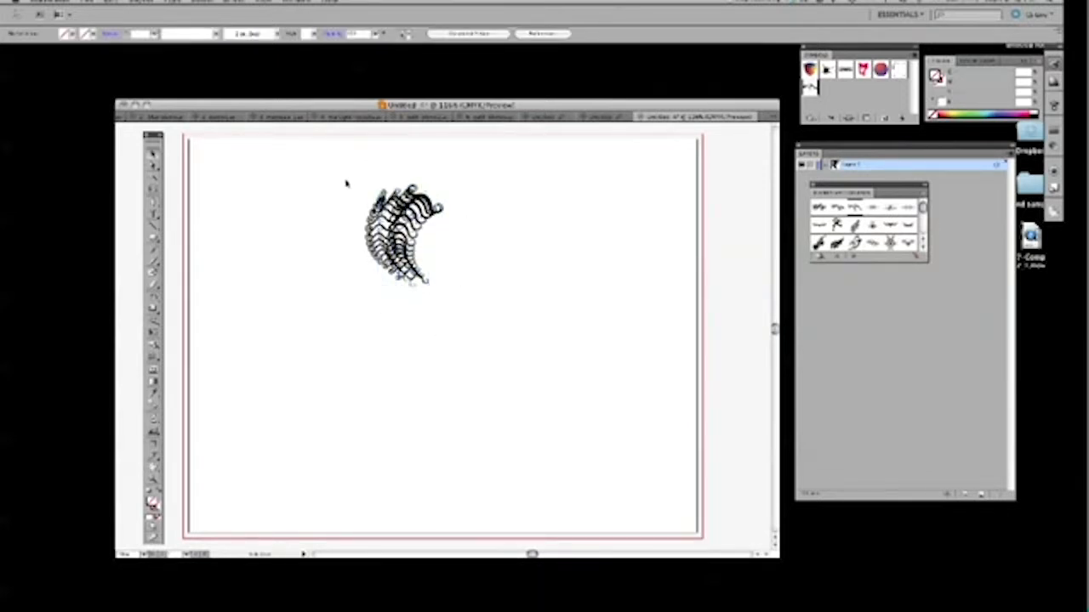
Step: Rotate a copy of the curved blend 45° about a point just below it, and repeat the transform six times to complete an eight-petal rosette
left_click_drag(347, 183, 478, 324)
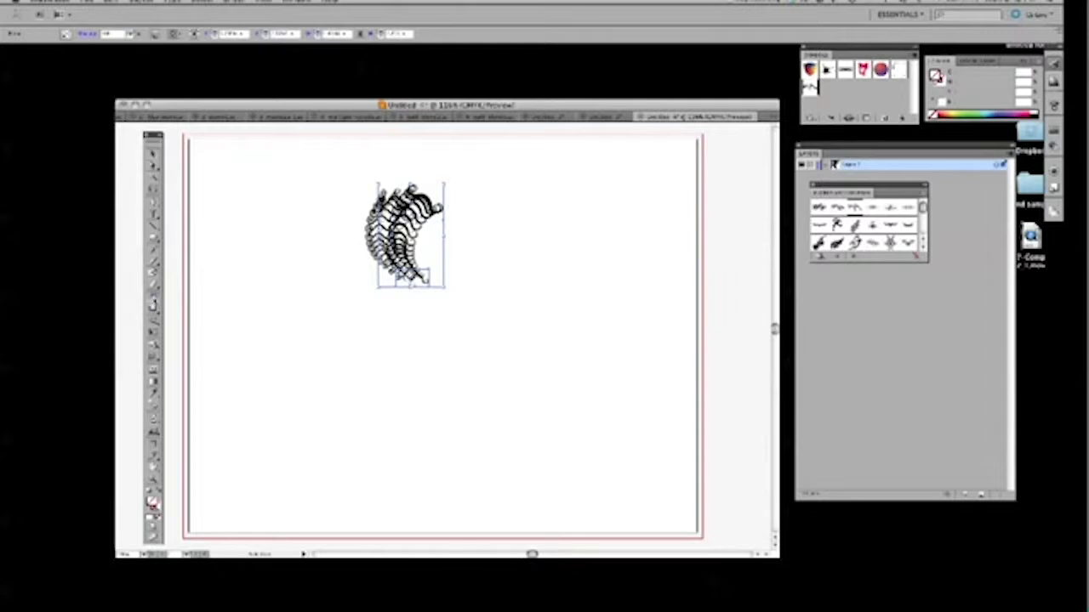
left_click(153, 298)
left_click(421, 320, "alt")
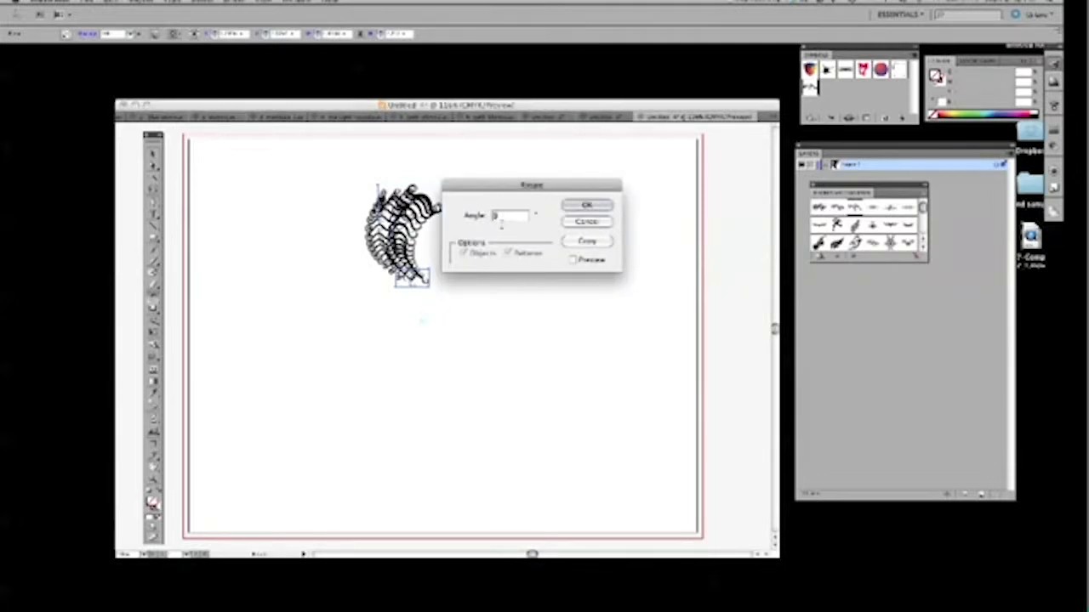
left_click(571, 260)
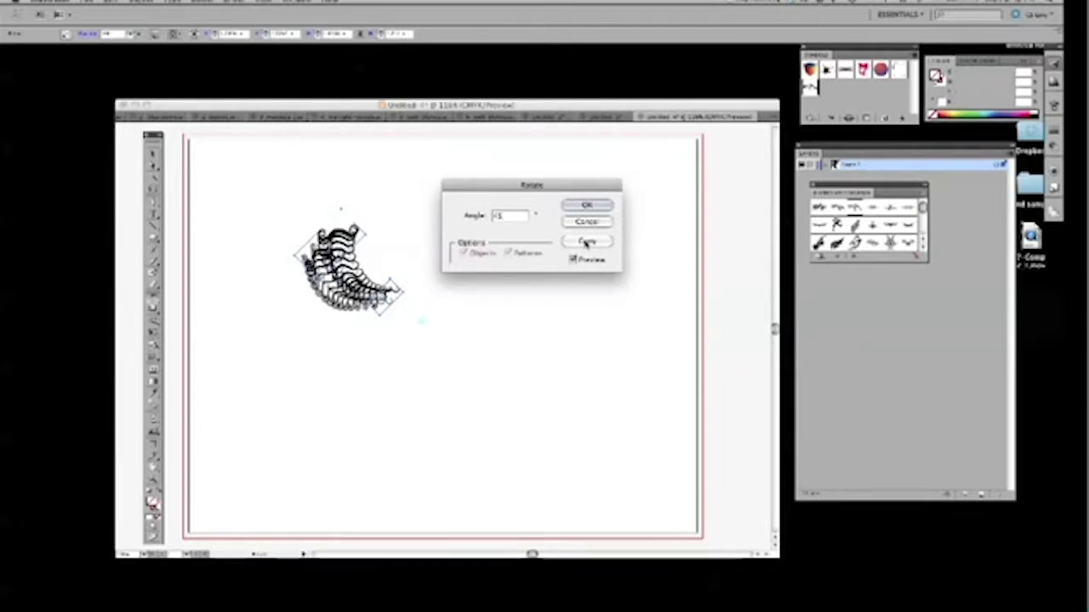
left_click(586, 244)
key("super+d")
key("super+d")
key("super+d")
key("super+d")
key("super+d")
key("super+d")
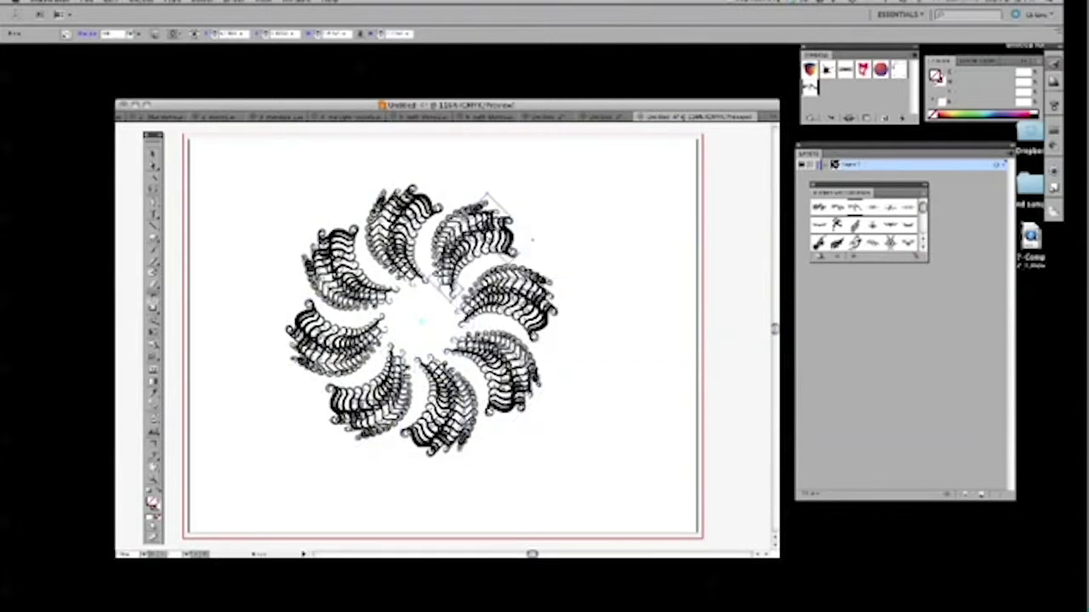
Step: Save the whole eight-petal rosette as a new symbol and delete the original from the artboard
left_click(195, 172)
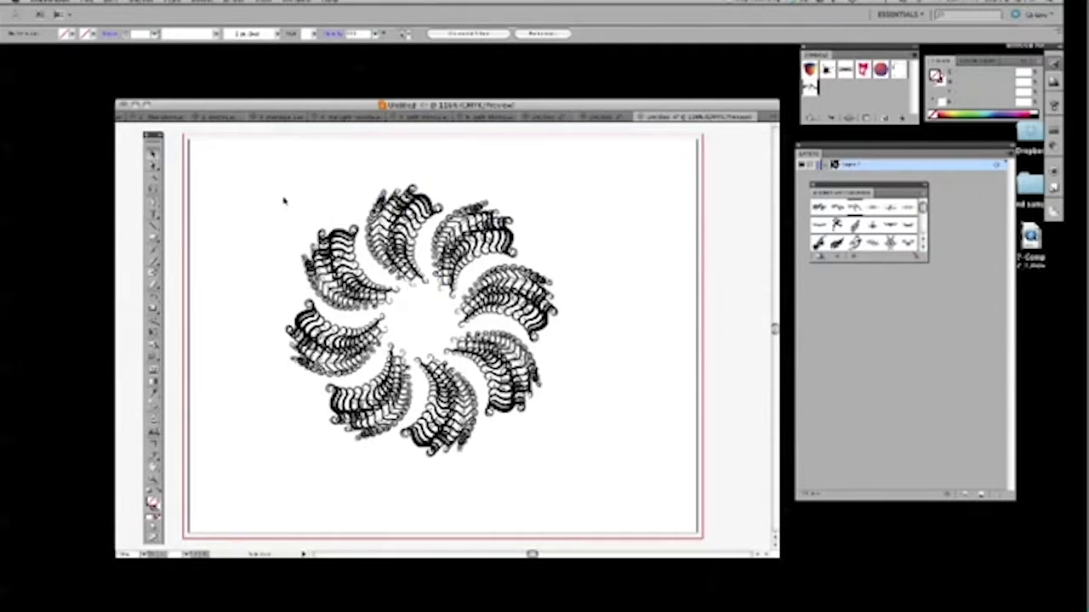
left_click_drag(284, 201, 566, 452)
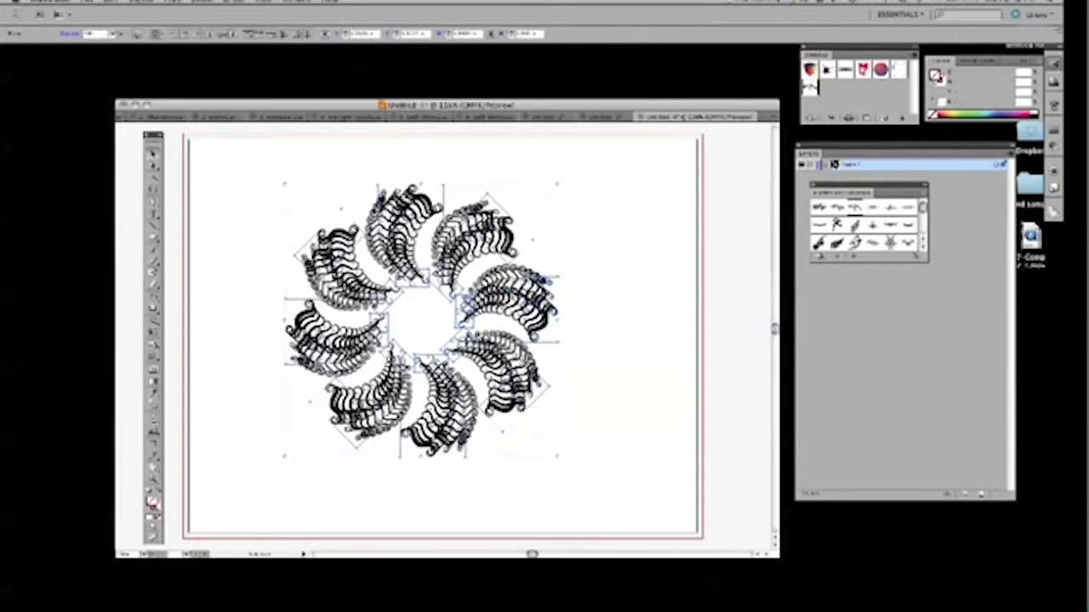
left_click_drag(564, 275, 837, 99)
left_click(611, 199)
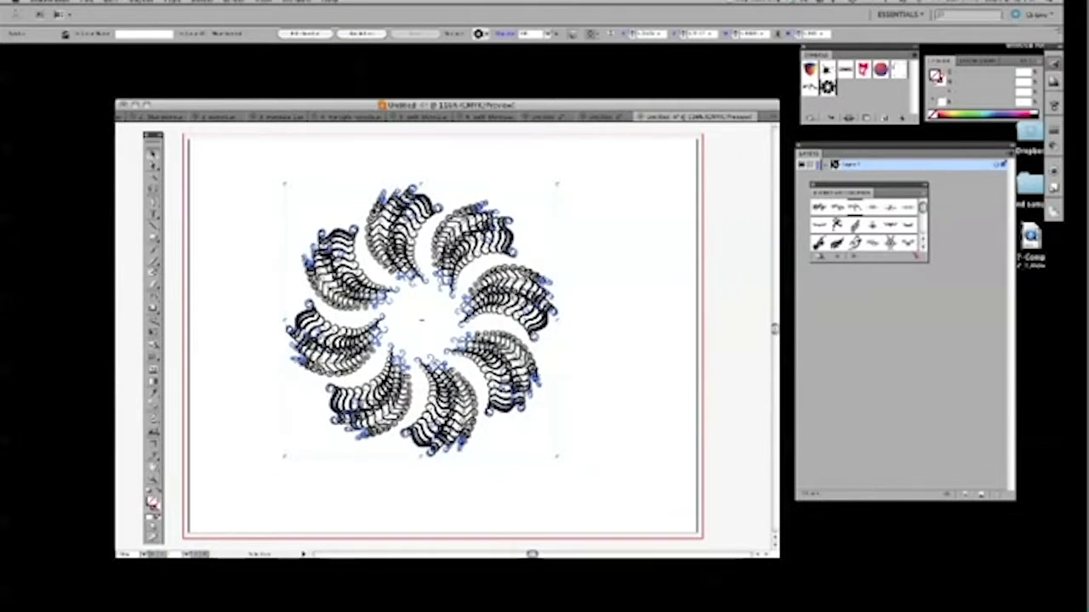
key("Delete")
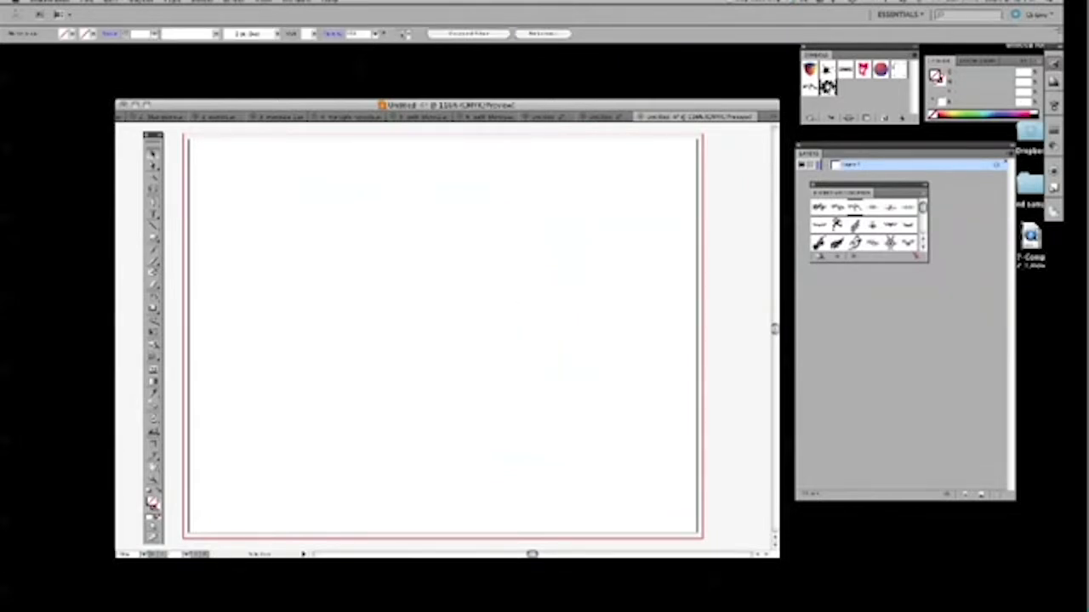
Step: Place a reduced instance of the rosette symbol mid-artboard and center a much smaller second instance inside it
key("ctrl+z")
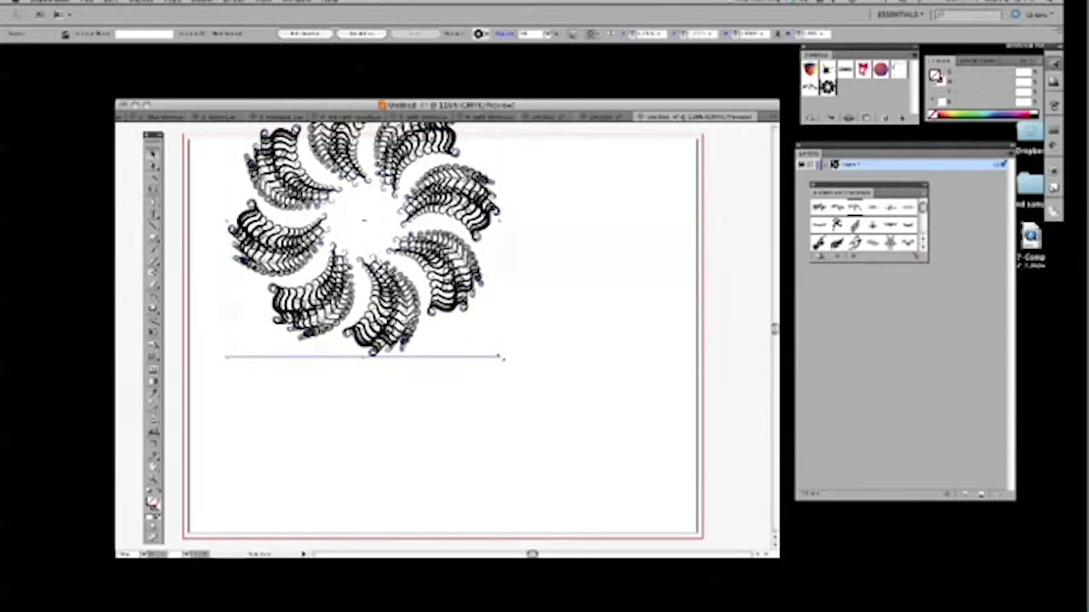
mouse_move(502, 358)
left_mouse_down()
mouse_move(461, 300)
mouse_move(396, 260)
mouse_move(496, 325)
mouse_move(427, 287)
mouse_move(490, 371)
left_mouse_up()
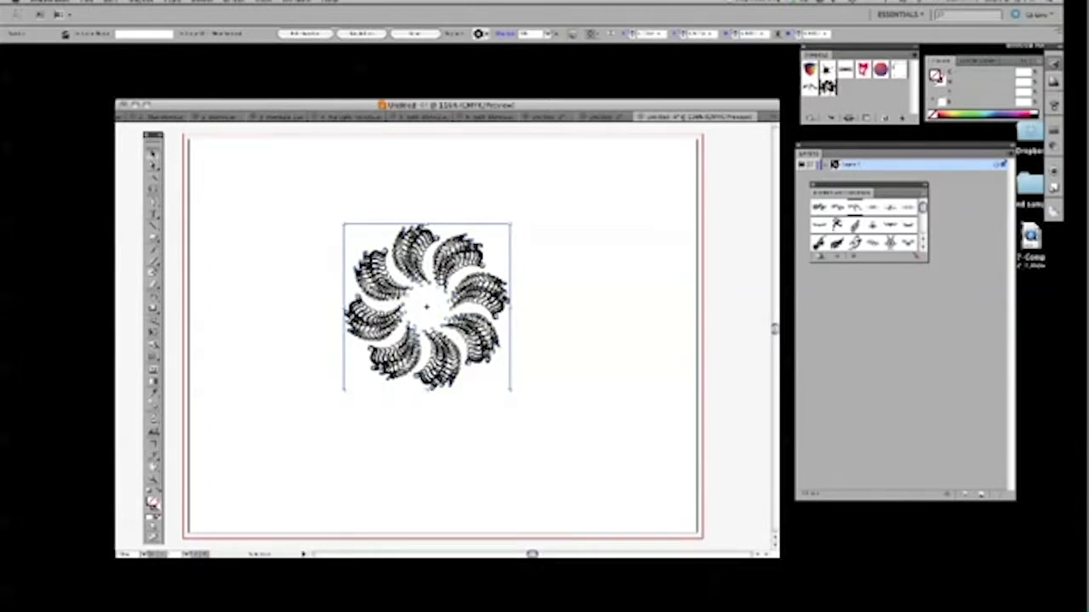
left_click_drag(553, 260, 565, 279)
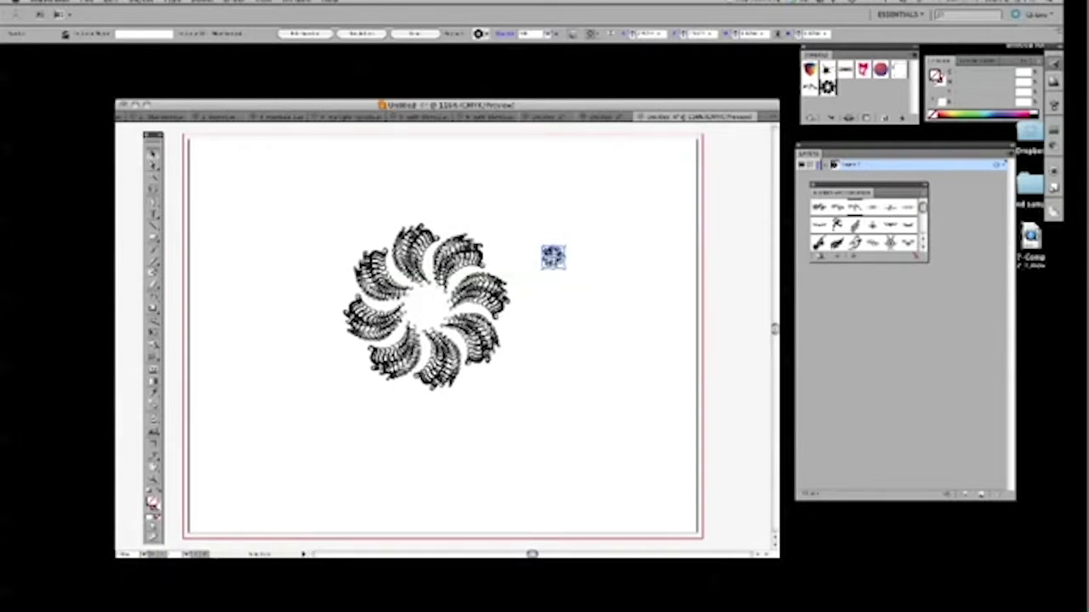
left_click_drag(553, 255, 445, 321)
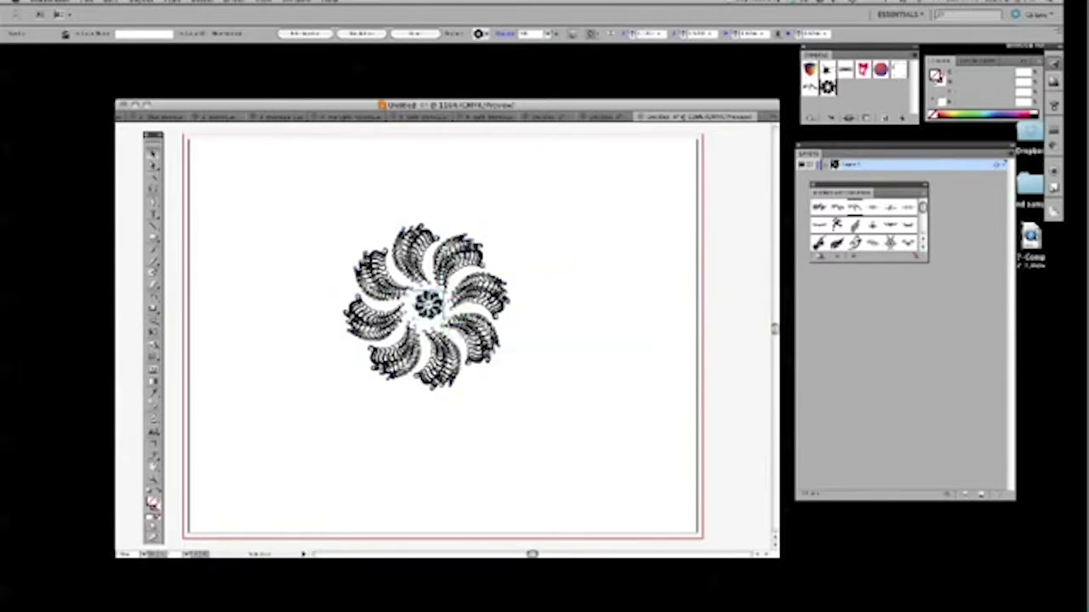
left_click(544, 354)
left_click(427, 305)
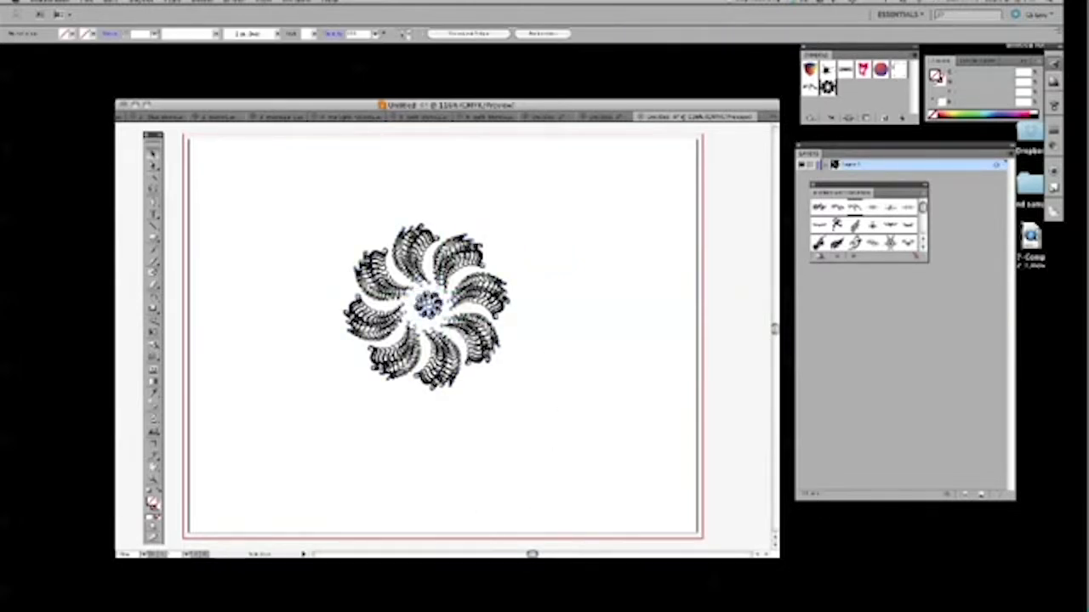
Step: Enlarge the small inner rosette slightly and re-center it within the large rosette
left_click(439, 314)
left_click_drag(446, 322, 451, 325)
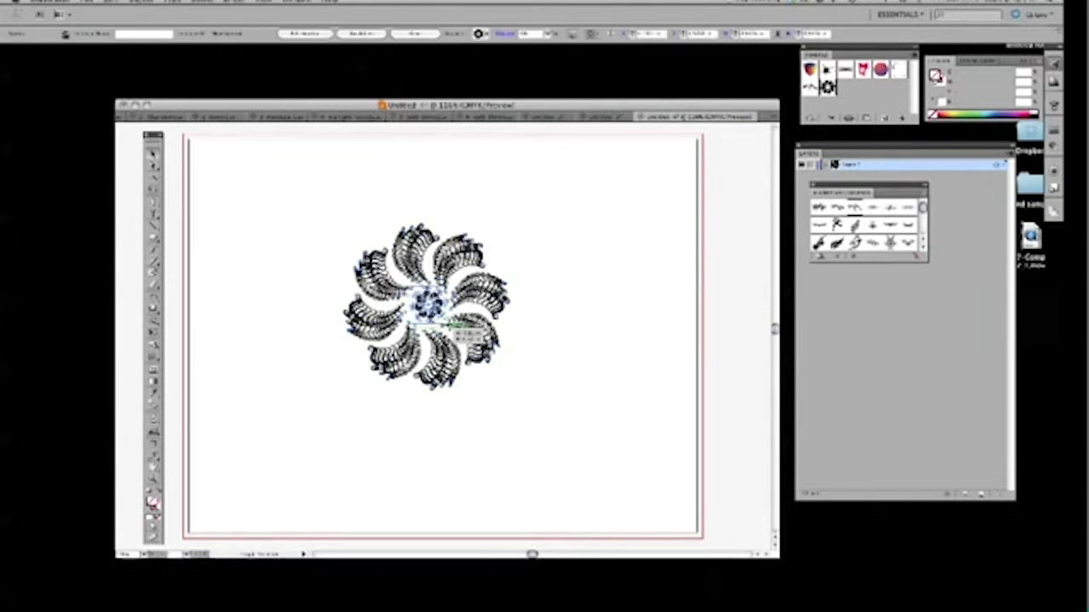
left_click(543, 350)
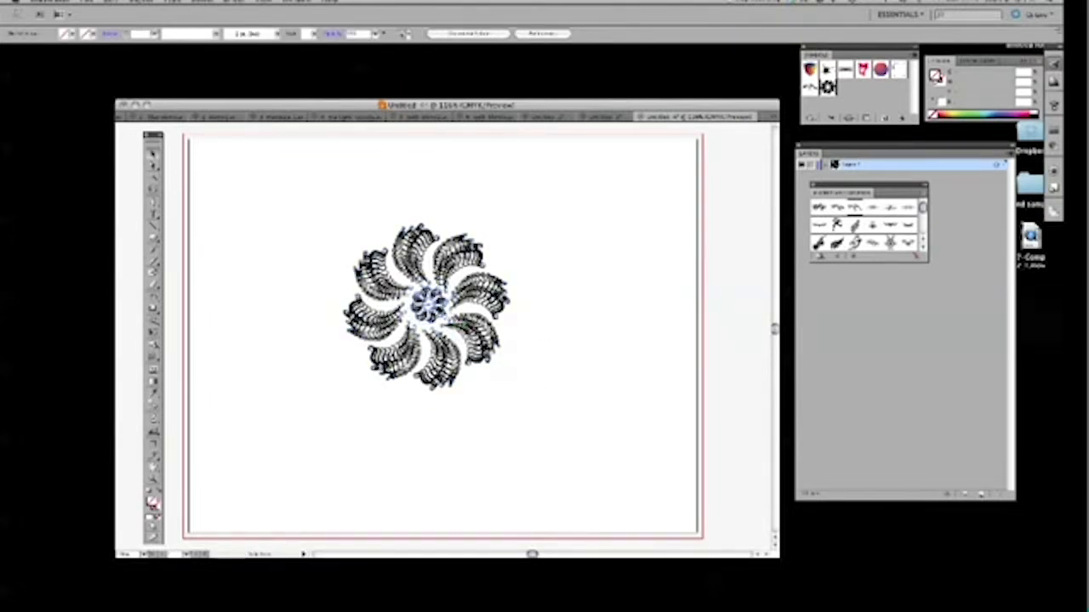
left_click(369, 321)
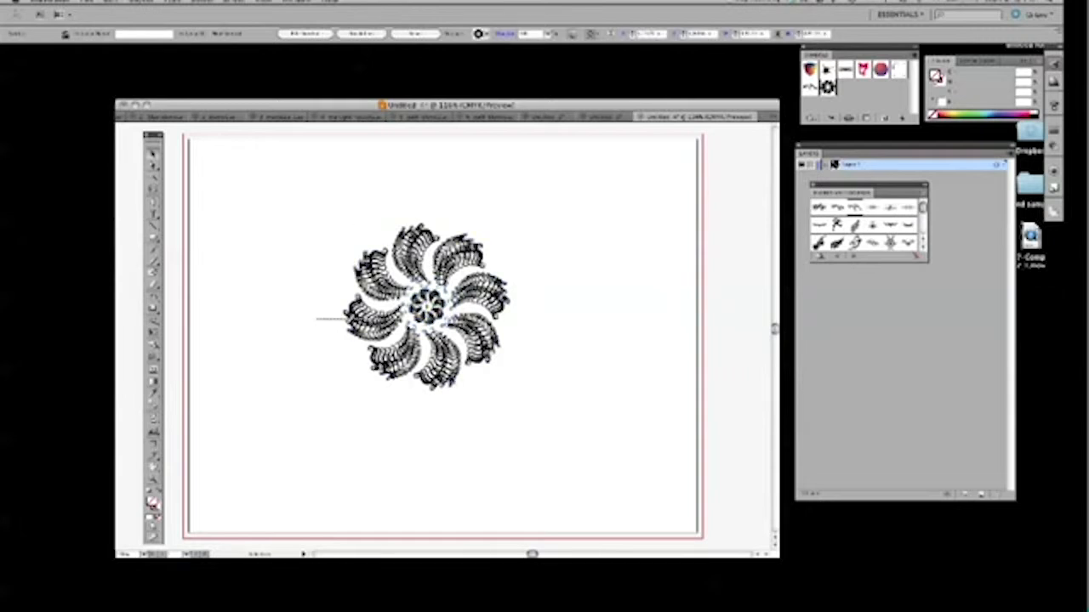
Step: Save the two nested rosettes together as a new symbol and delete the originals from the artboard
left_click_drag(496, 294, 846, 90)
left_click(617, 199)
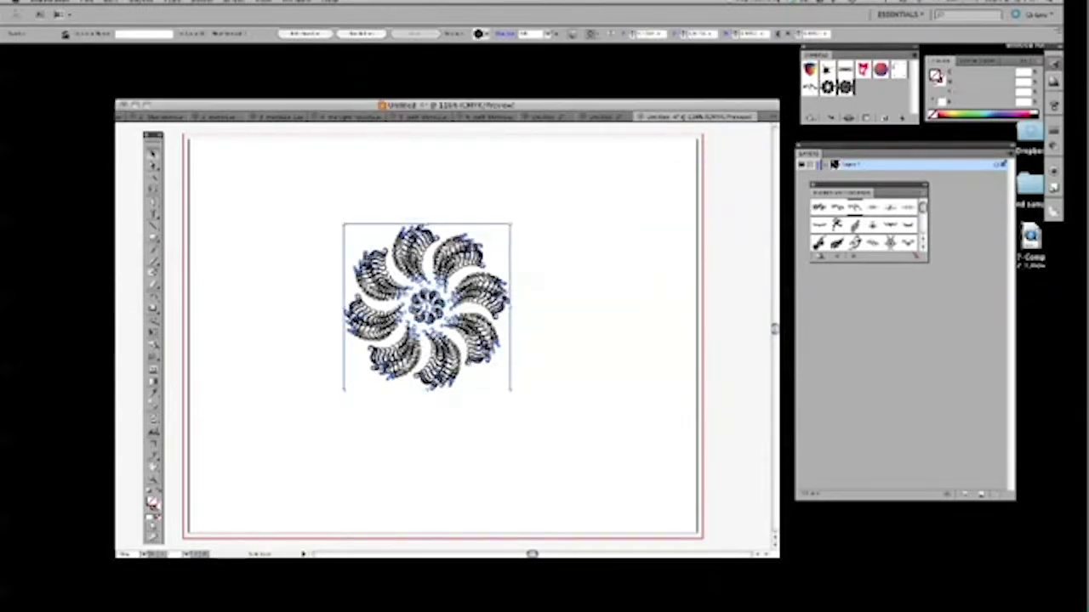
key("Delete")
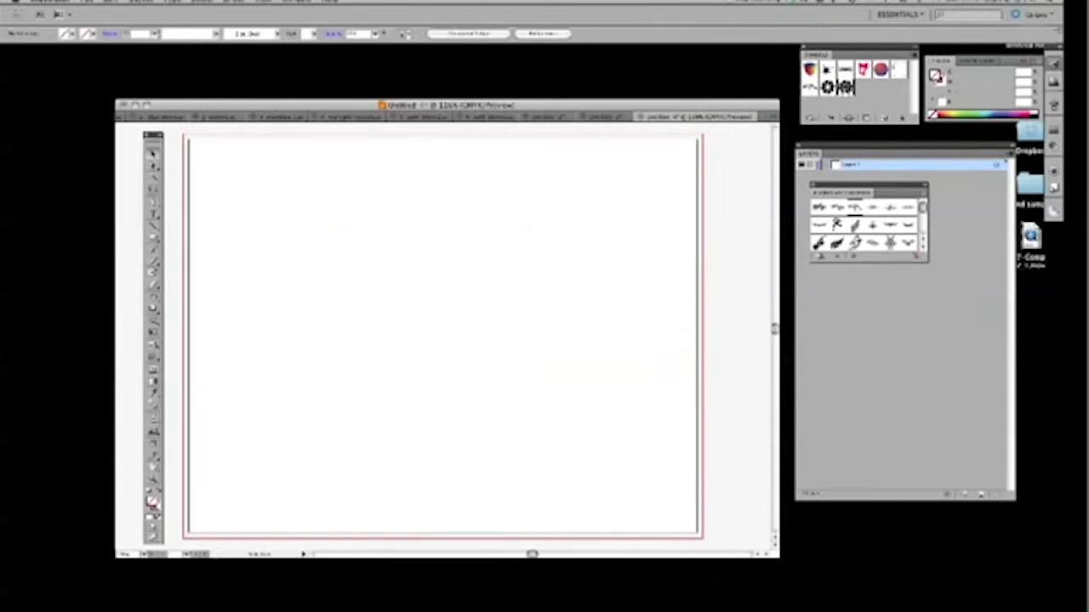
Step: Place an instance of the nested-rosette symbol near the artboard's top, scale it to about a third, and duplicate it horizontally
left_click_drag(357, 206, 357, 207)
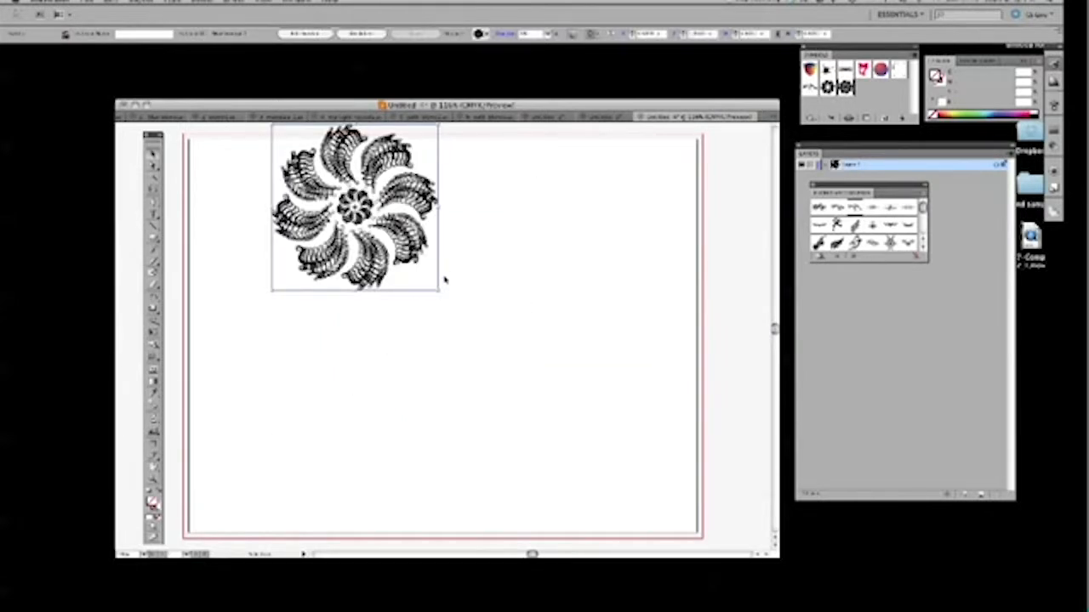
left_click_drag(437, 289, 515, 222)
left_click(362, 212, "shift")
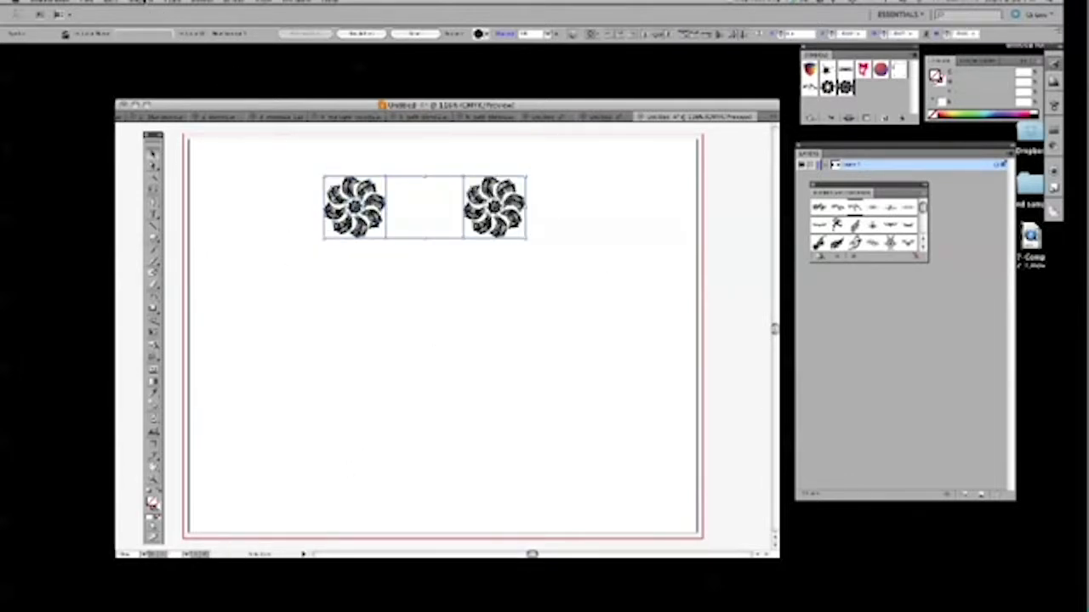
Step: Blend the two small rosette instances into a horizontal row
left_click(144, 2)
mouse_move(166, 218)
left_click(265, 218)
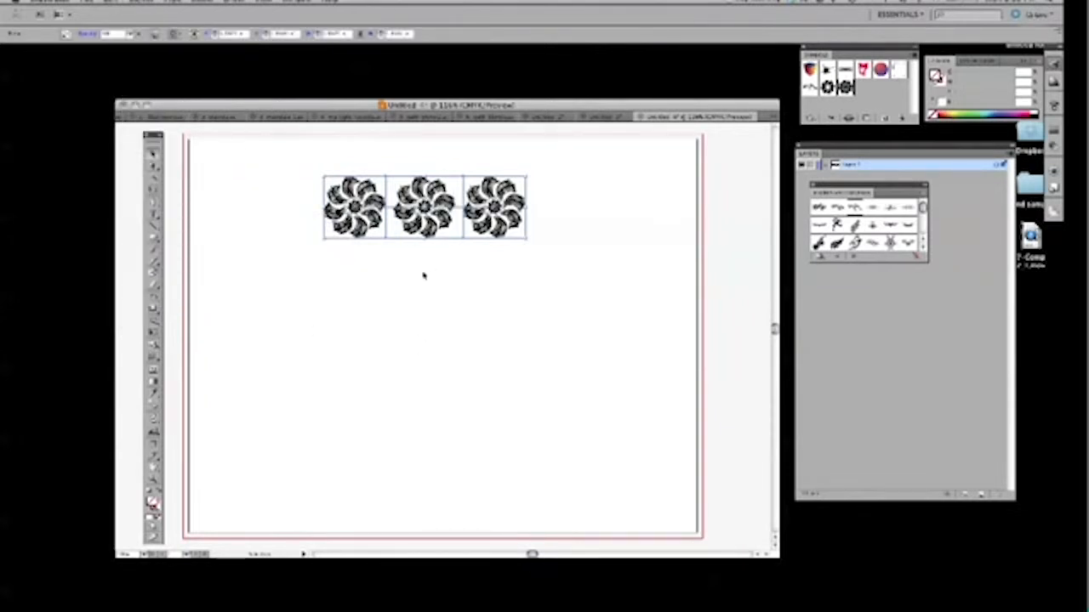
Step: Draw a circle about three rosettes wide below the row and give it a black stroke
left_click(358, 248)
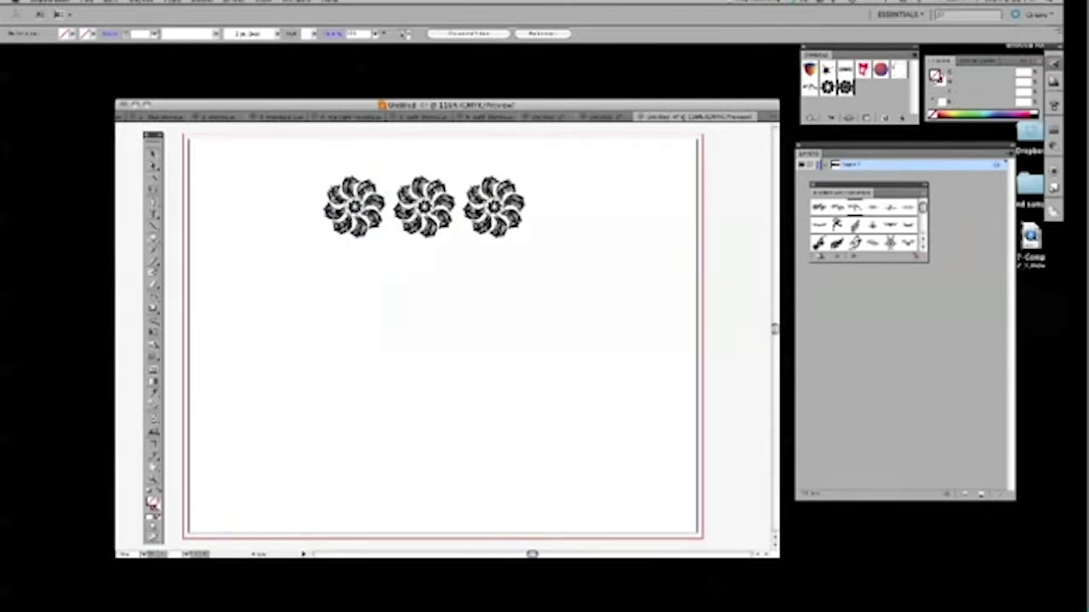
left_click_drag(417, 353, 509, 445)
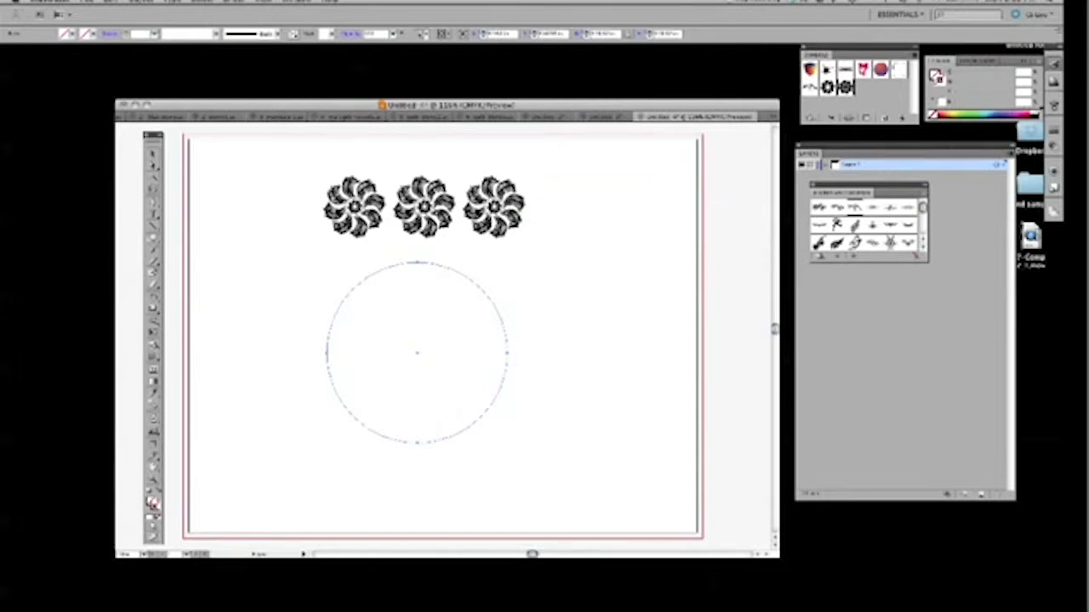
key("d")
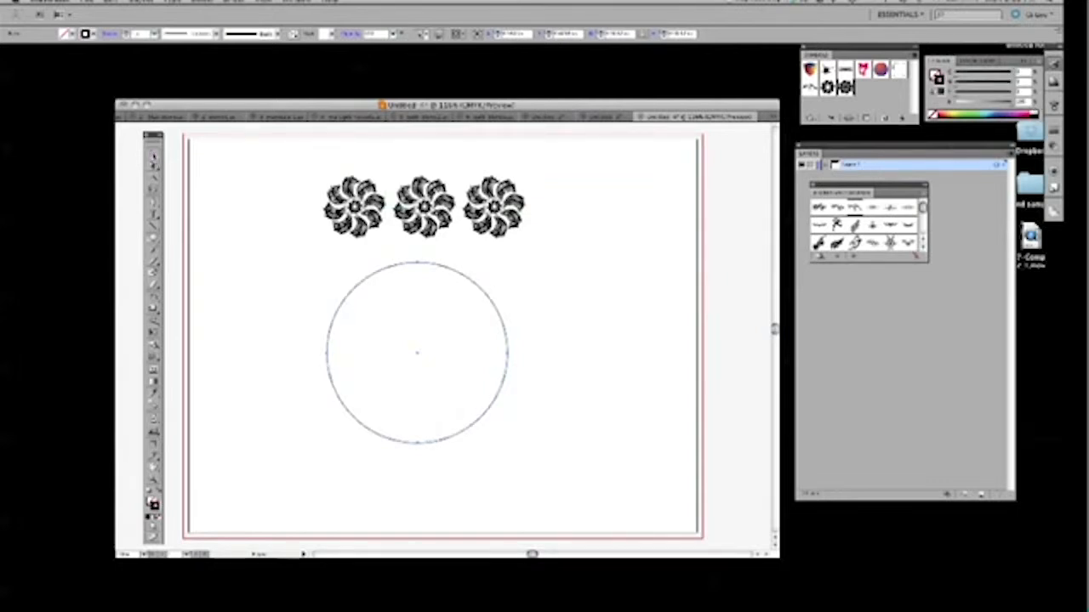
Step: Select the rosette blend together with the circle and replace the blend's spine with the circle
key("v")
left_click_drag(299, 168, 553, 343)
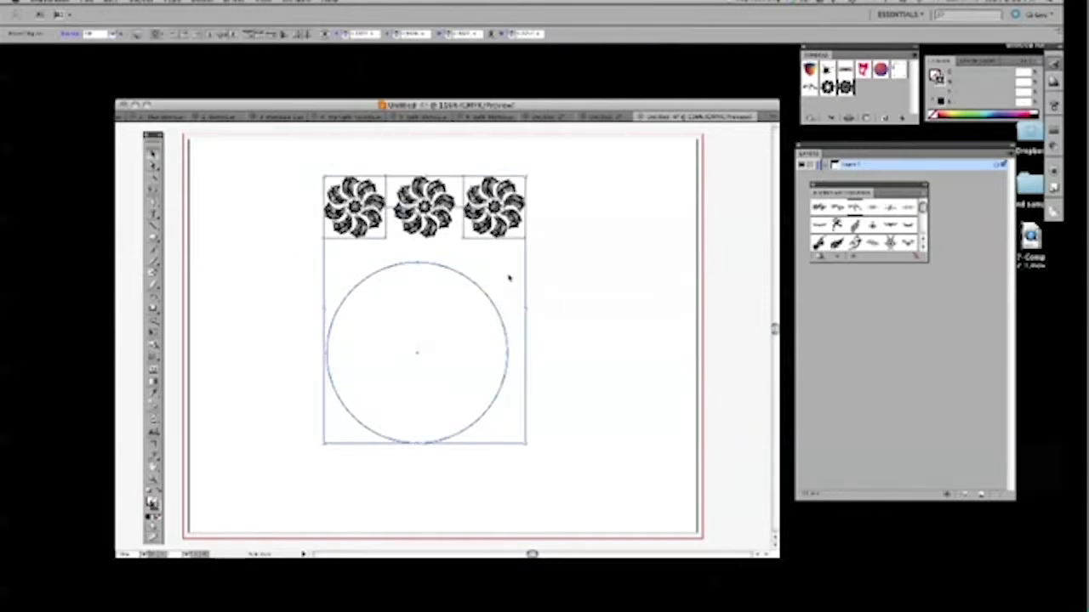
left_click(140, 2)
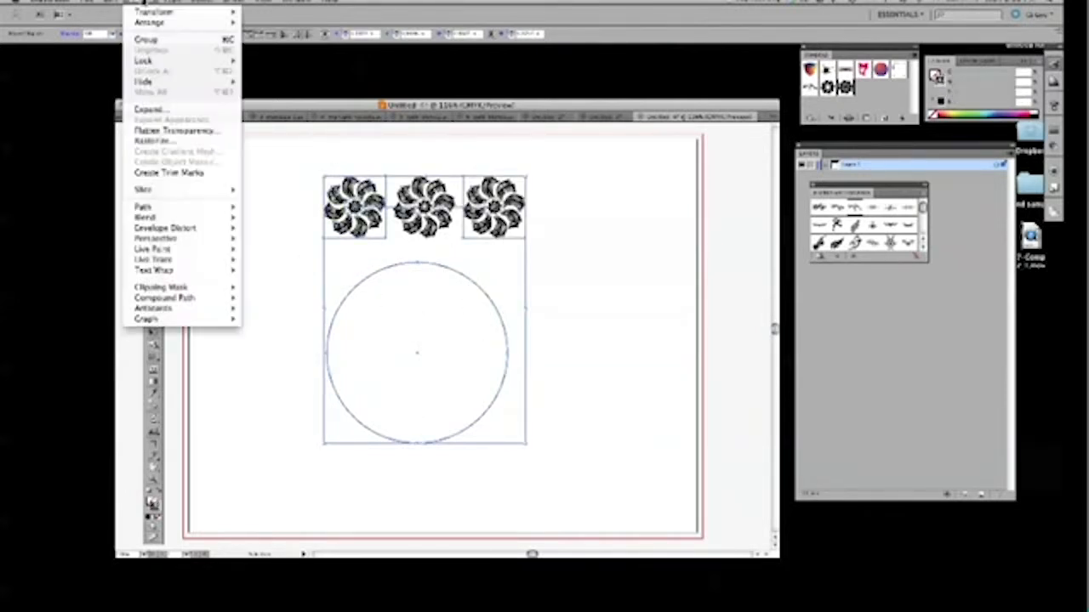
mouse_move(155, 218)
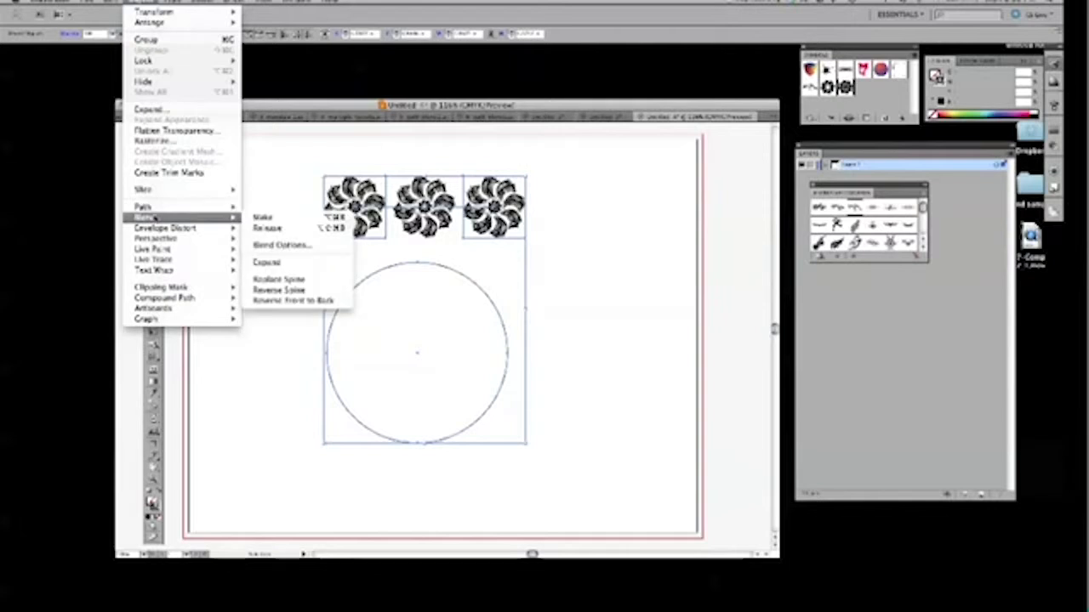
left_click(304, 281)
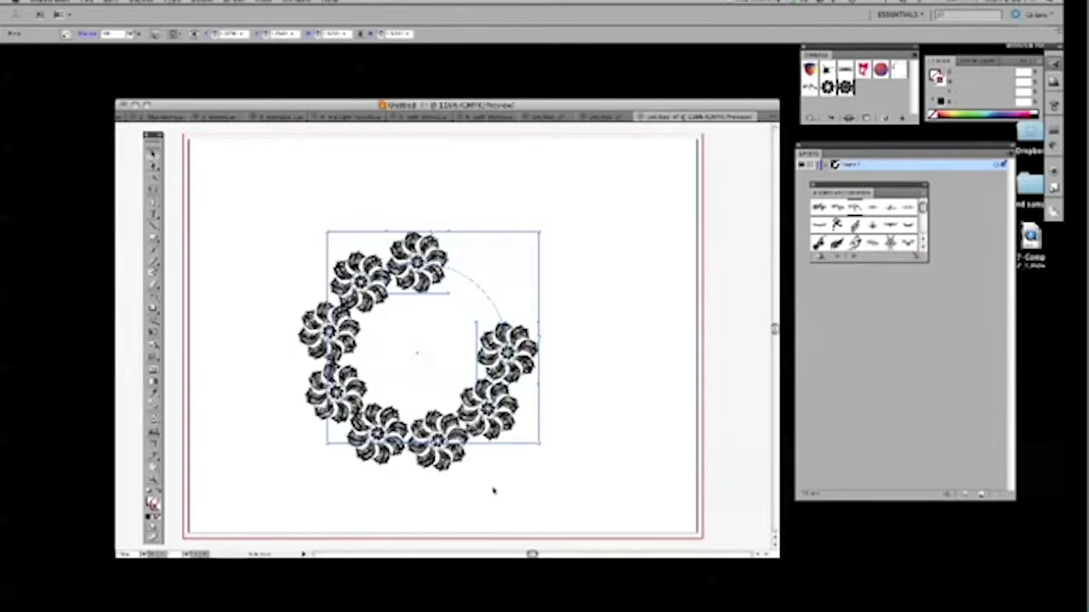
Step: Cut the circular spine with the Scissors tool in the upper-right gap so the rosettes spread around the full circle
key("c")
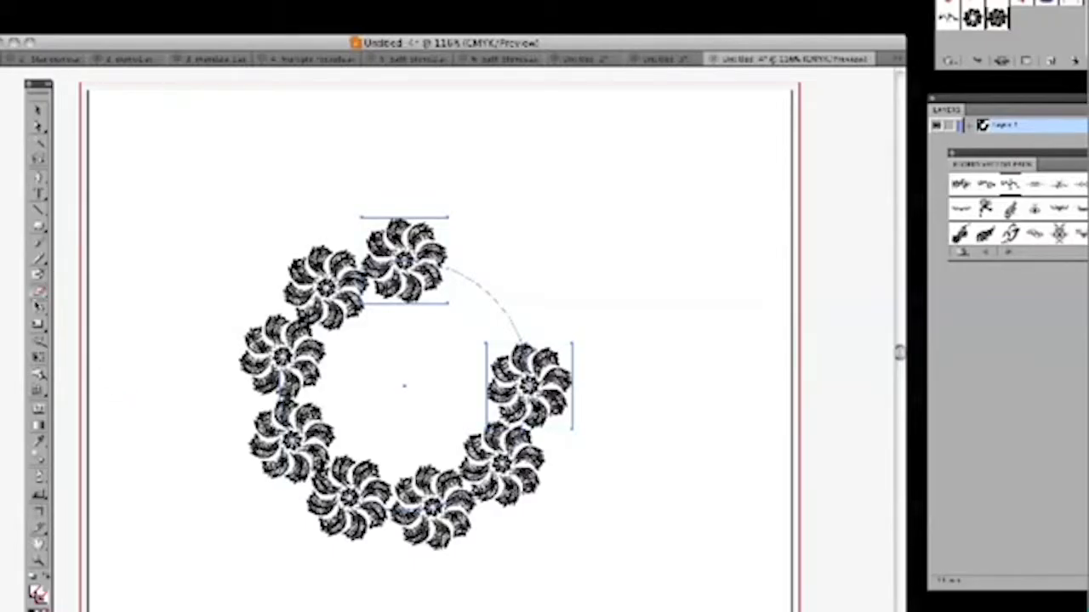
left_click_drag(38, 293, 106, 313)
left_click(497, 292)
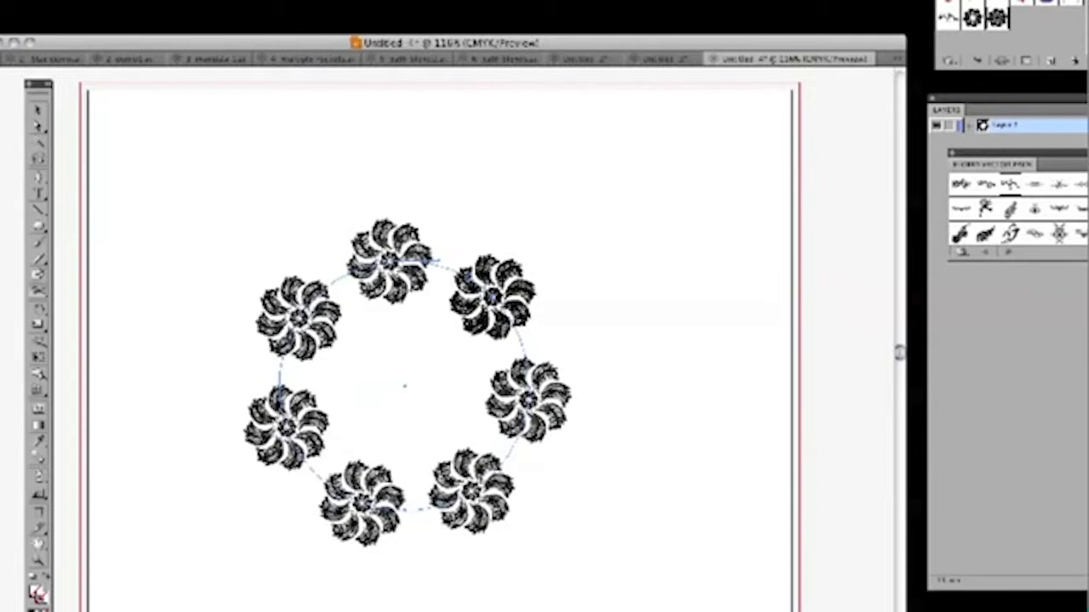
key("v")
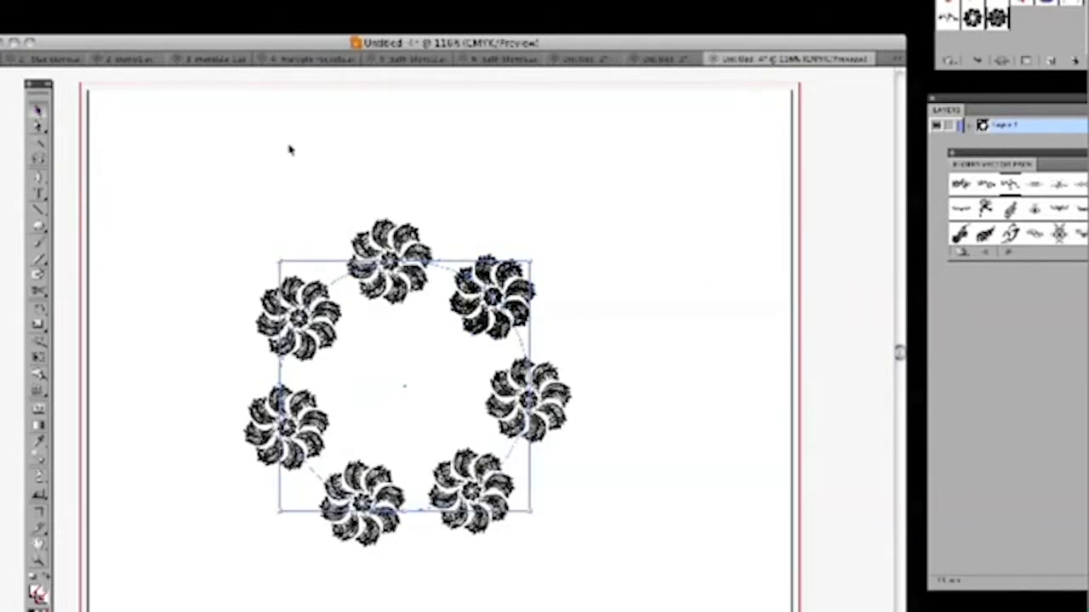
Step: Set the circular blend's spacing to Specified Steps with 8 steps
left_click(21, 1)
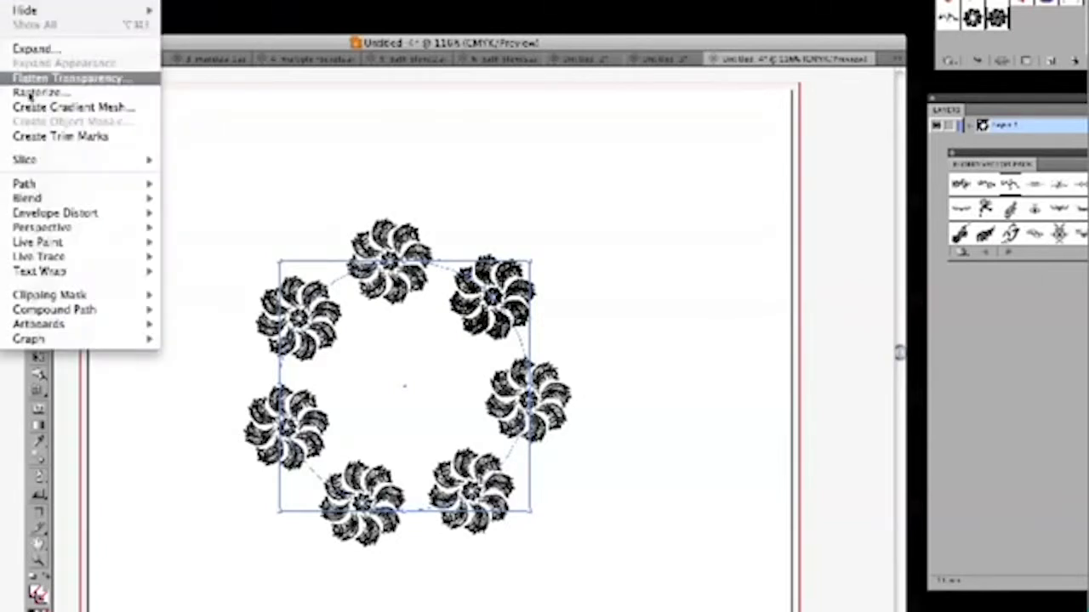
mouse_move(62, 202)
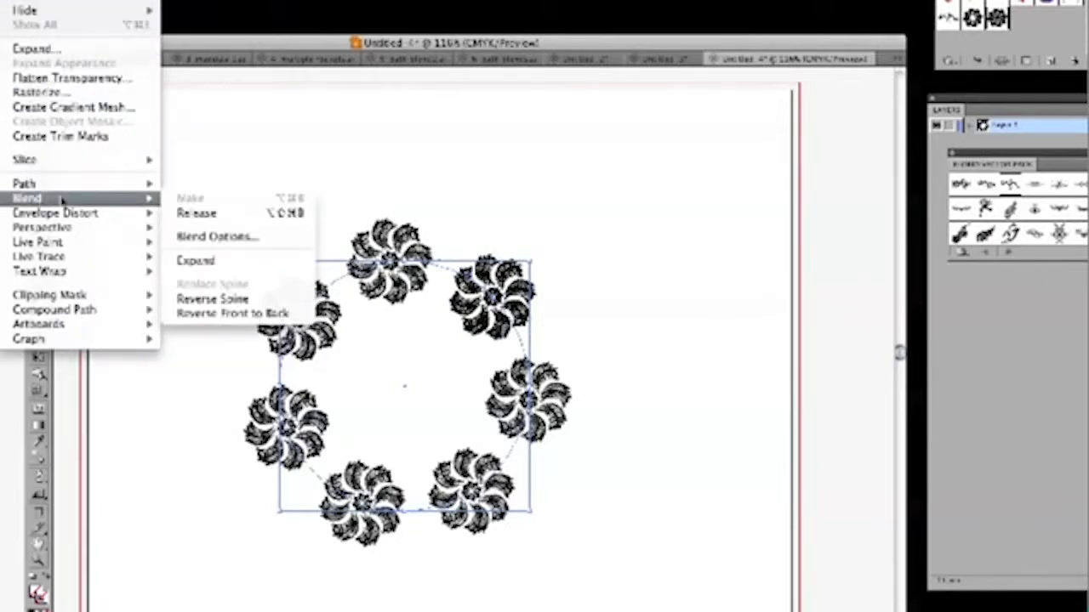
left_click(200, 237)
left_click_drag(618, 168, 631, 108)
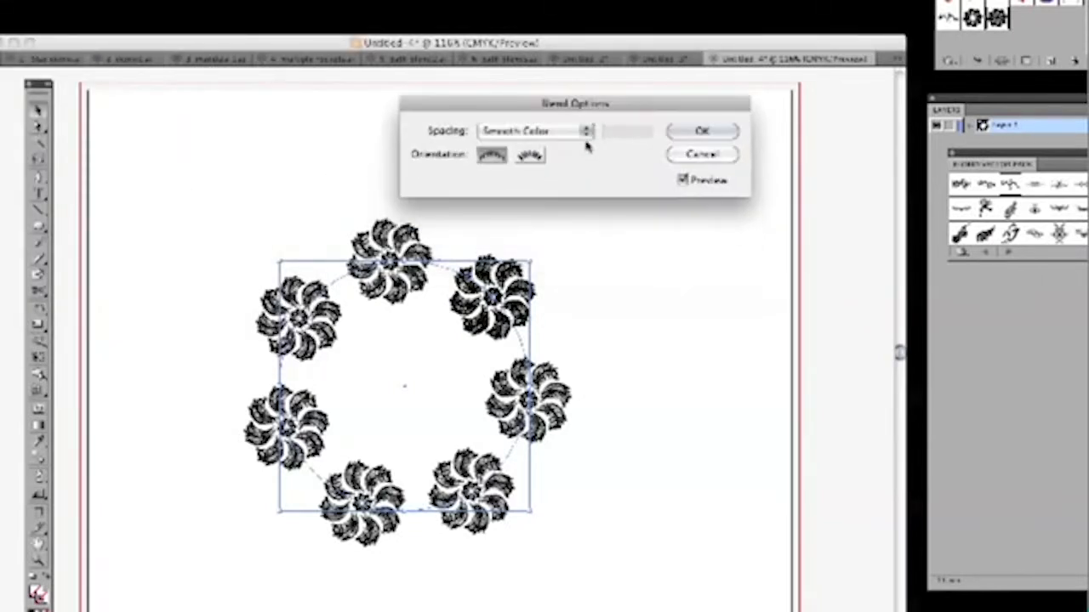
left_click(586, 131)
left_click(624, 146)
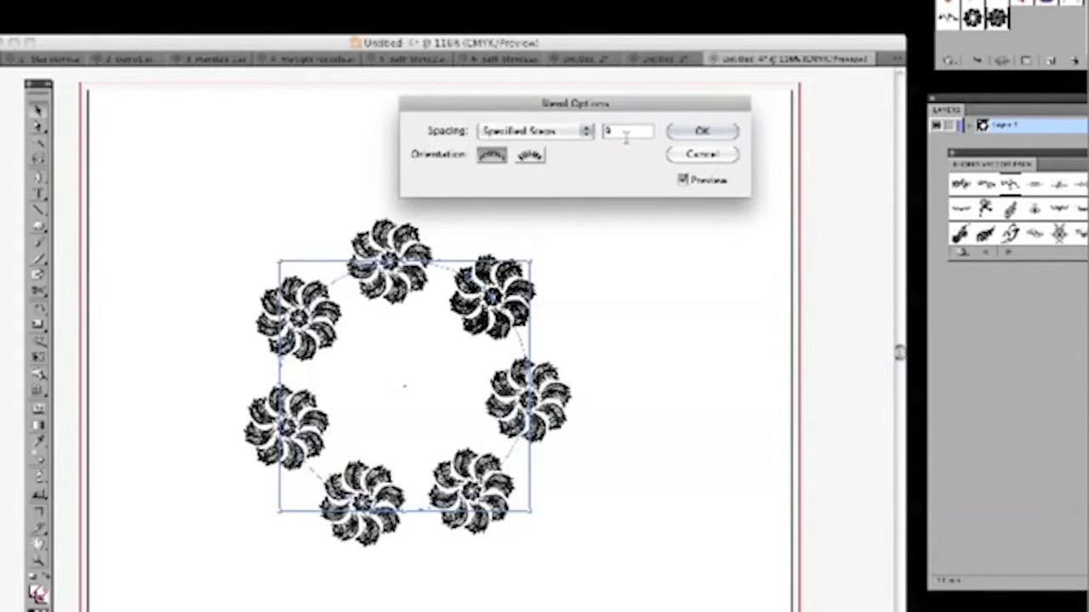
key("Tab")
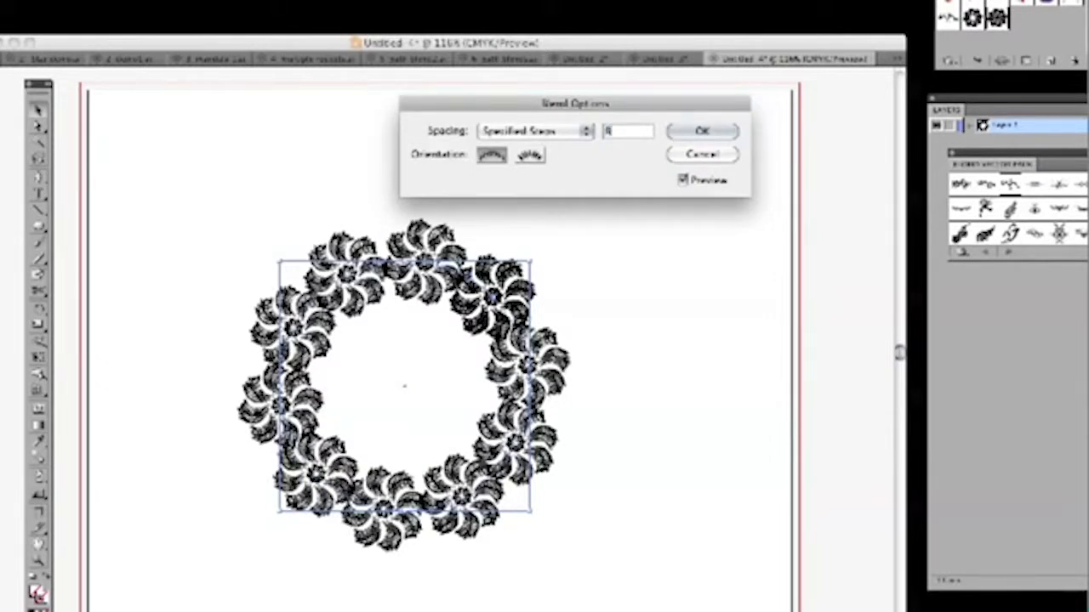
key("Tab")
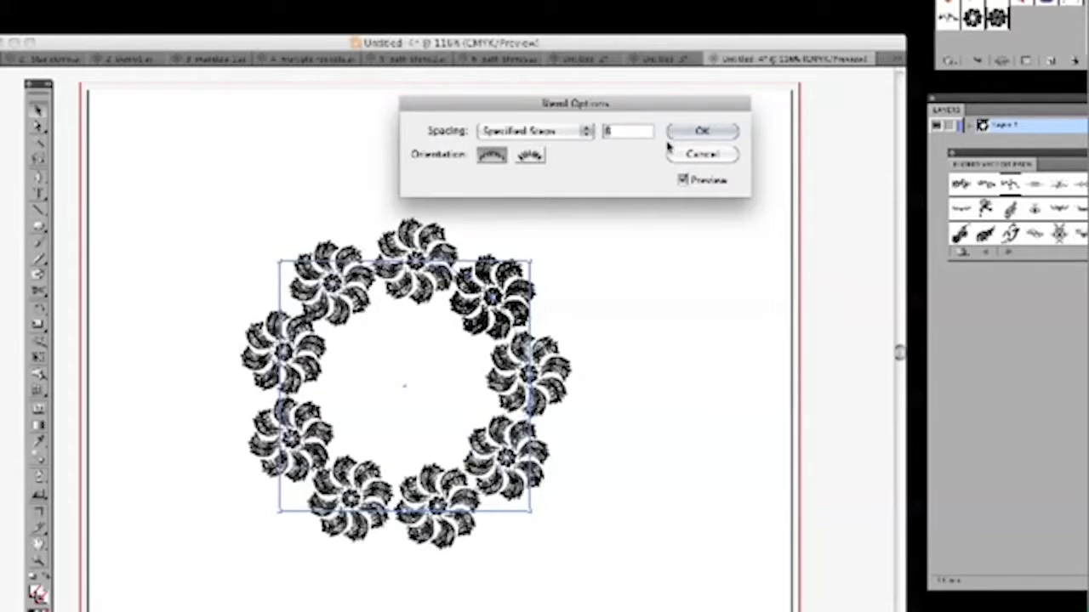
left_click(702, 132)
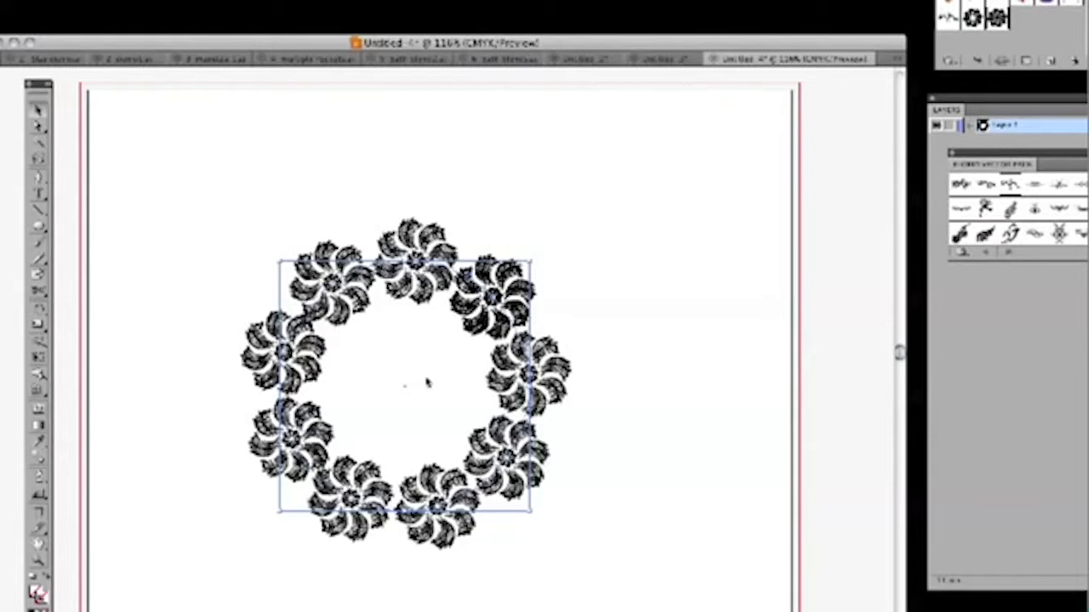
Step: Add a larger nested rosette at the center of the ring and scale it down to fit inside
key("super+f")
left_click_drag(521, 502, 485, 466)
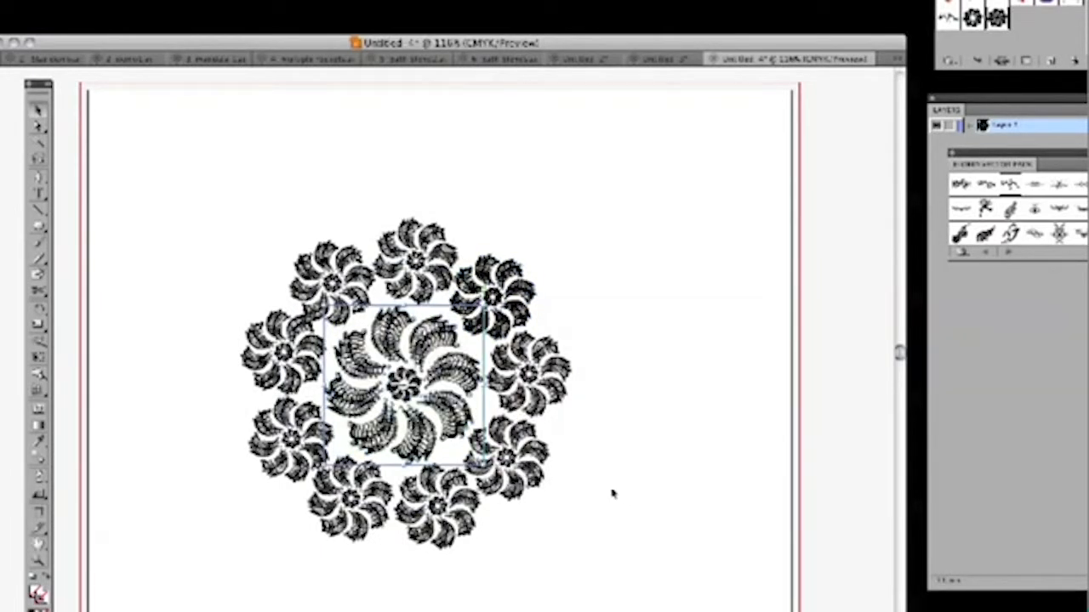
Step: Select the ring with its center rosette and move them up and to the right, nearer the artboard's middle
left_click_drag(213, 228, 644, 562)
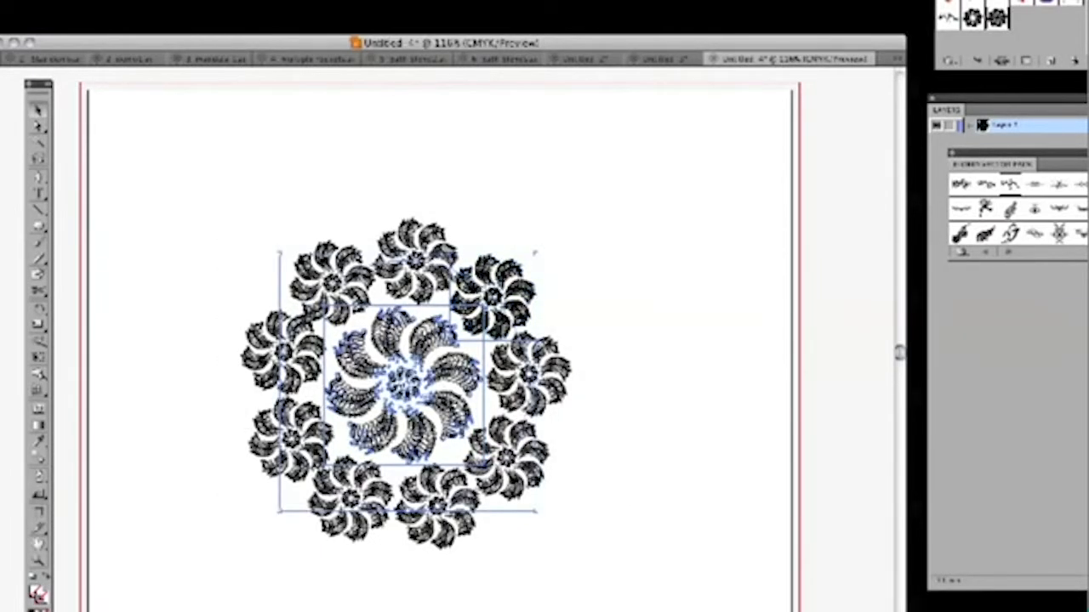
left_click_drag(447, 404, 488, 353)
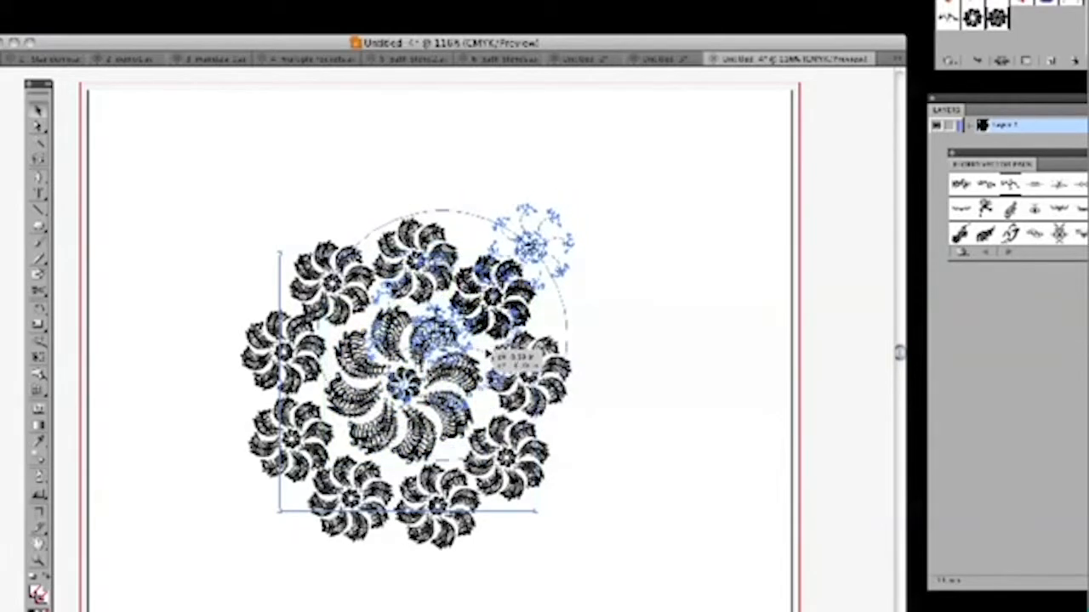
left_click_drag(633, 432, 626, 448)
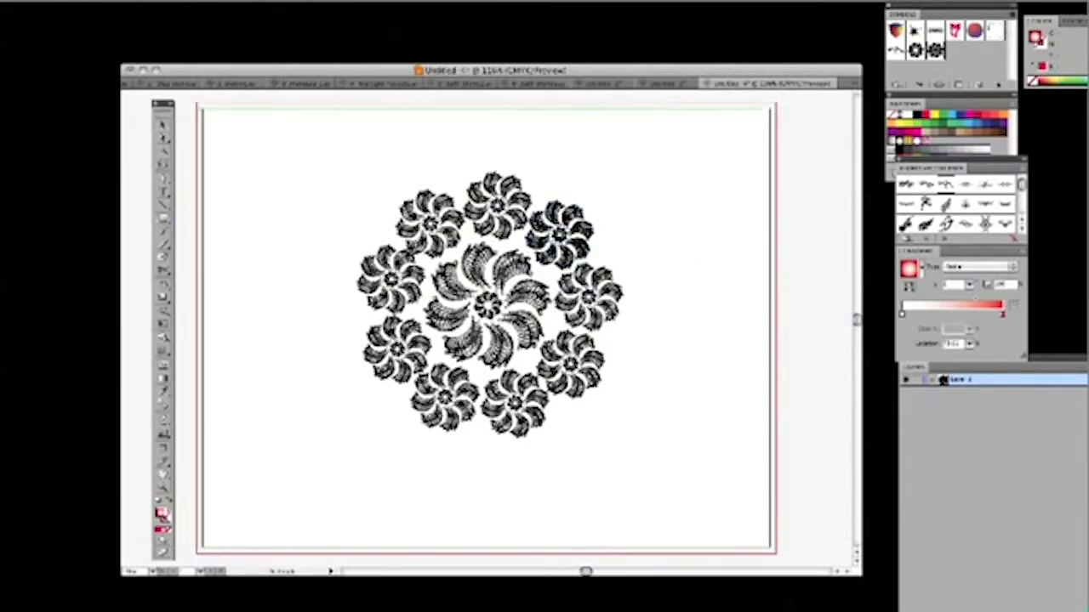
Step: Draw a rectangle with a white-to-red radial gradient out to the bleed edges and send it behind the rosettes
left_click_drag(458, 269, 776, 554)
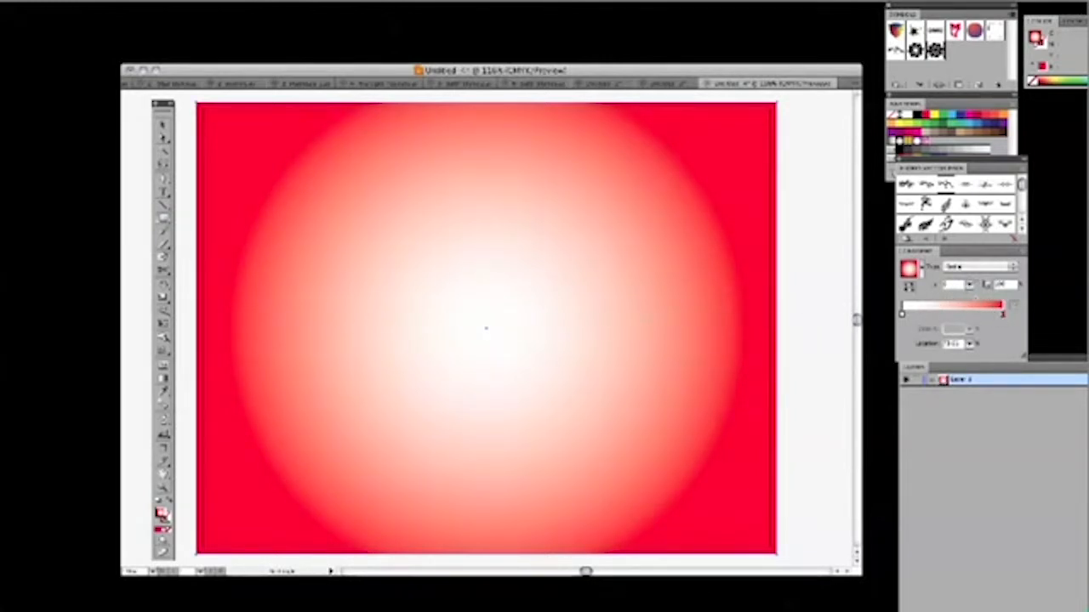
left_click(927, 381)
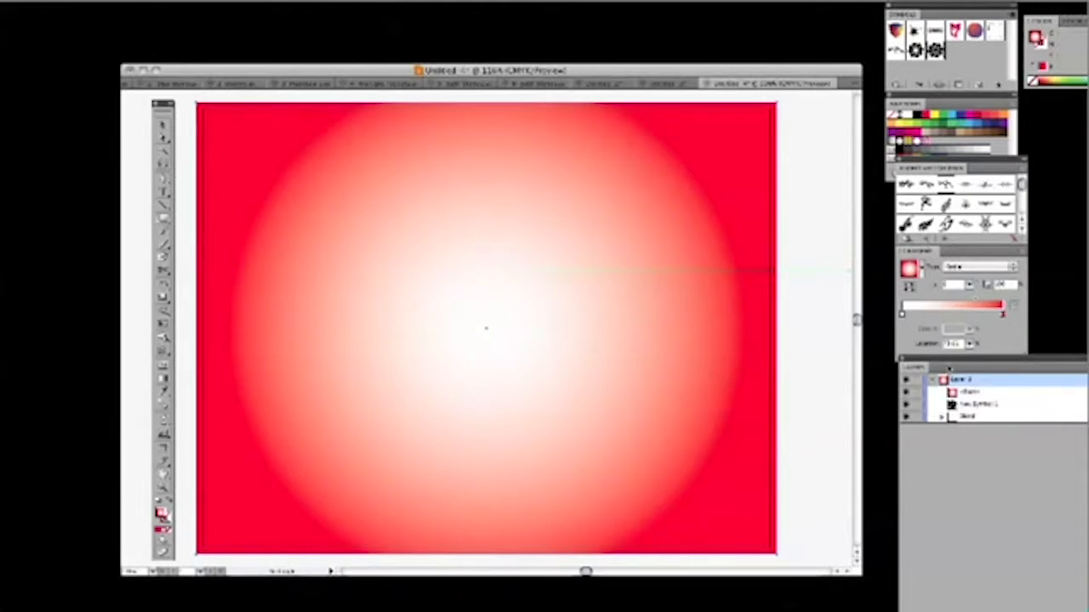
left_click_drag(945, 364, 915, 222)
left_click_drag(935, 257, 945, 286)
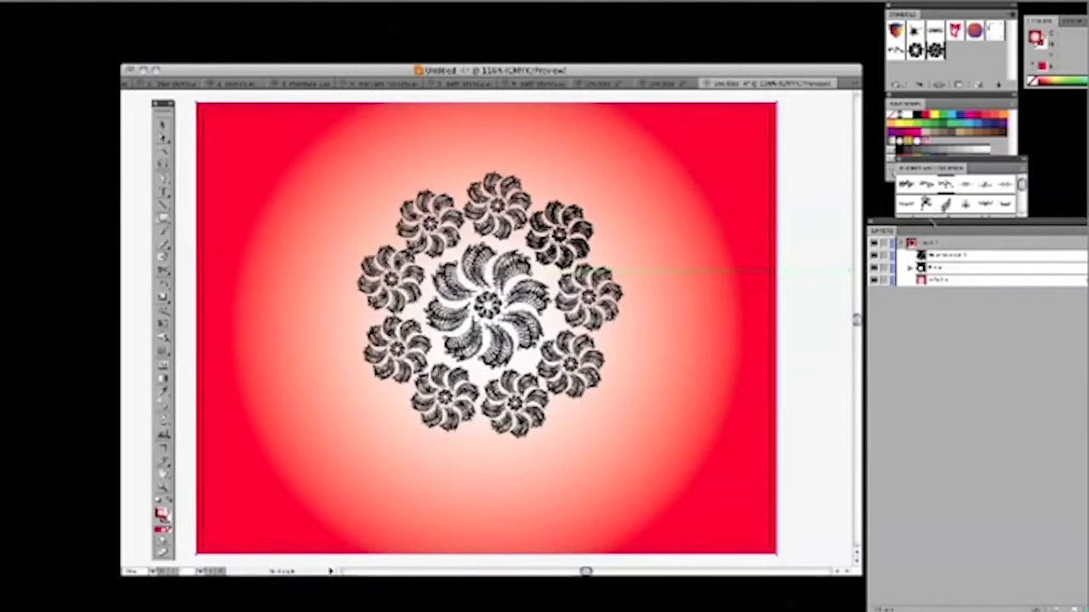
left_click_drag(930, 221, 954, 382)
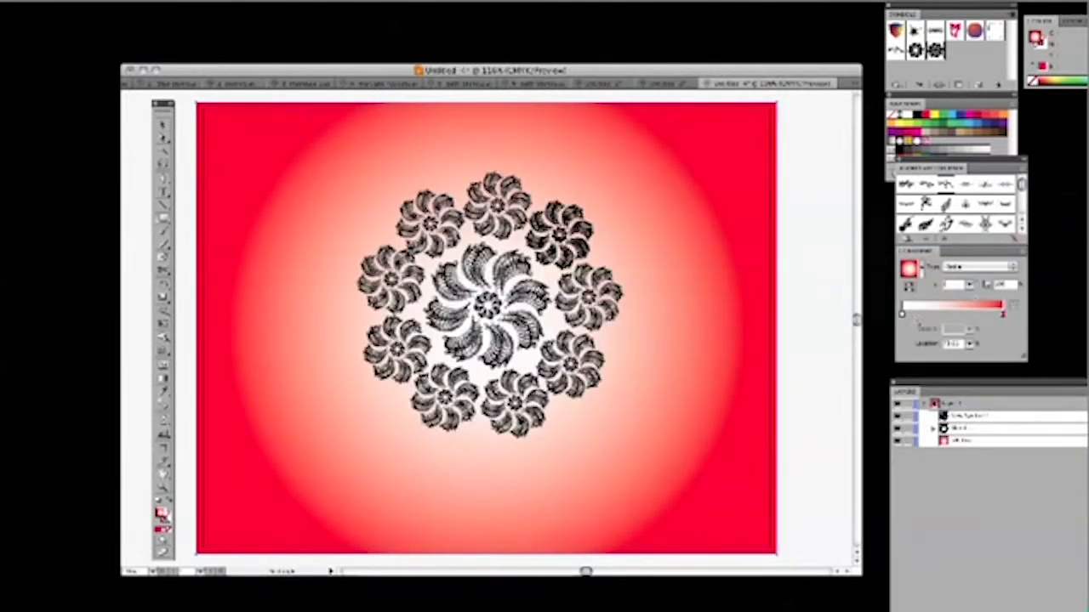
Step: Adjust the background's radial gradient stops to run from a wider white center through crimson to dark brown at the outer edge
left_click_drag(974, 295, 1002, 314)
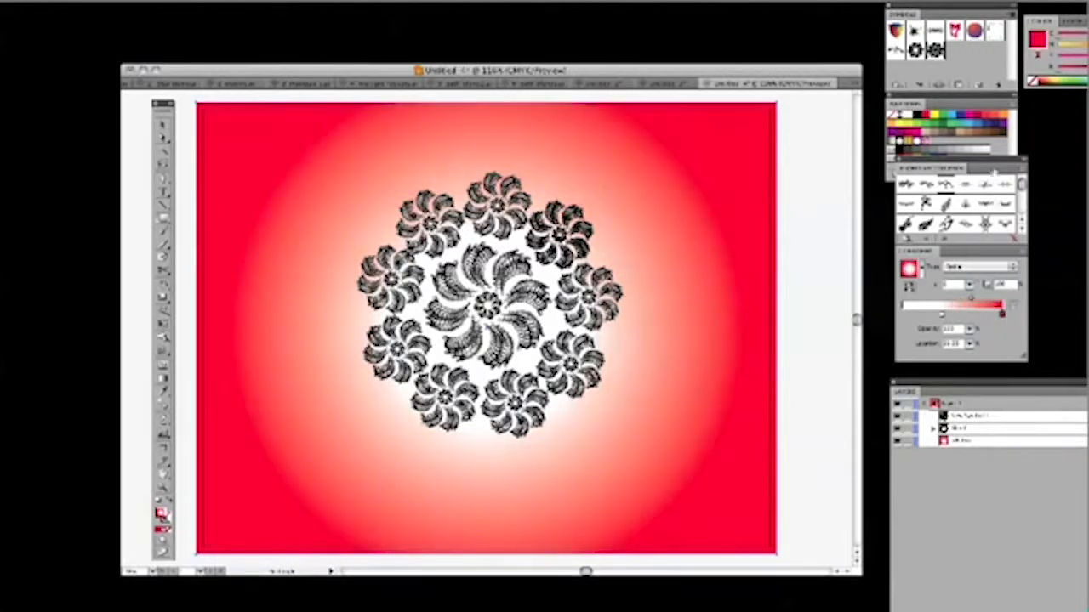
left_click(976, 315)
left_click(1003, 315)
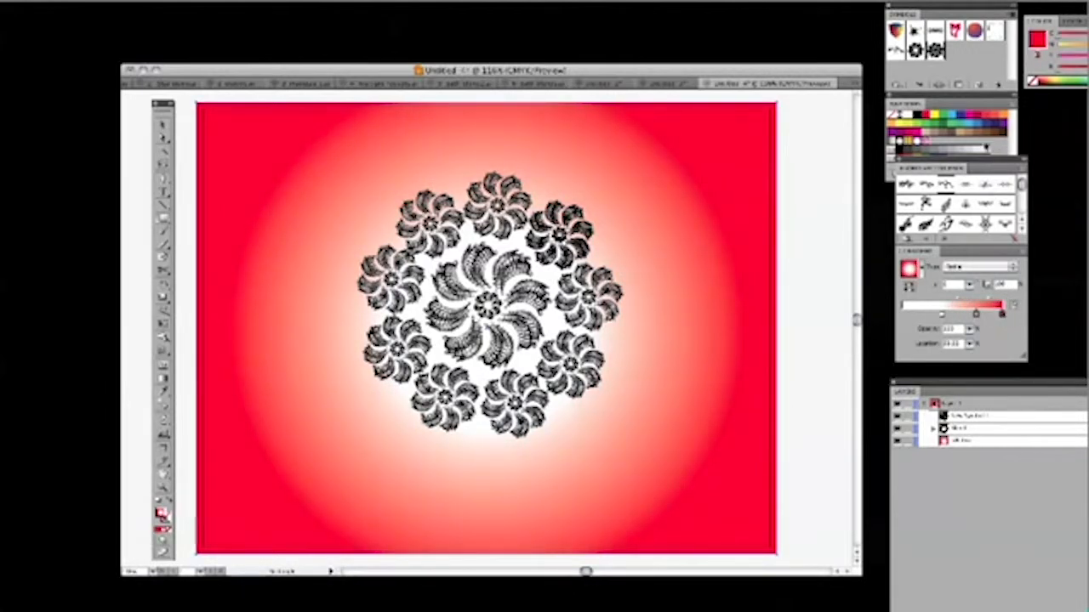
mouse_move(1003, 133)
left_mouse_down()
mouse_move(1002, 315)
mouse_move(960, 315)
mouse_move(987, 298)
left_mouse_up()
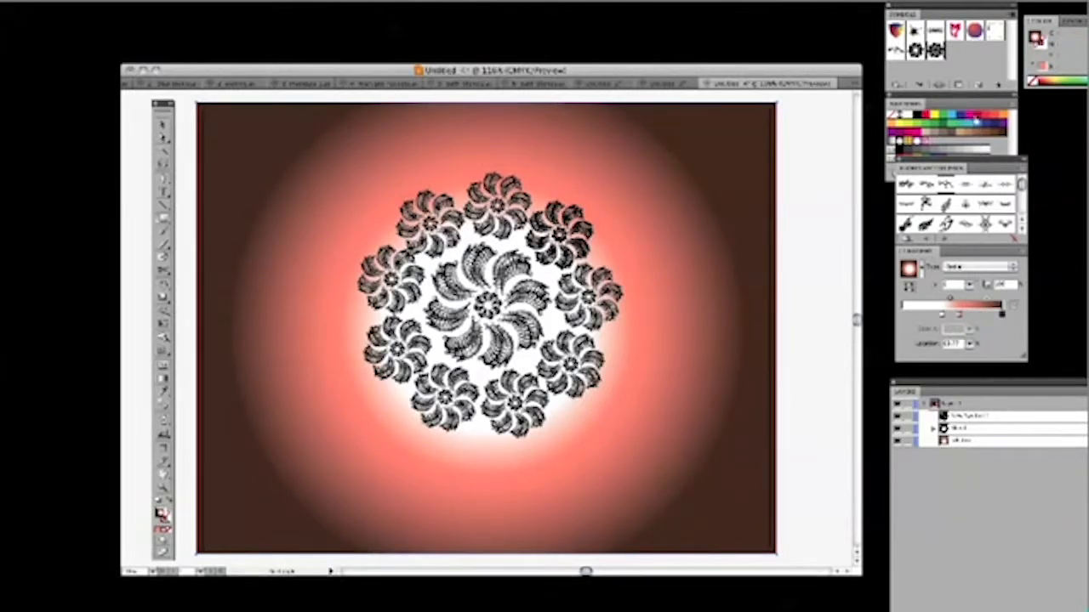
left_click_drag(976, 115, 959, 307)
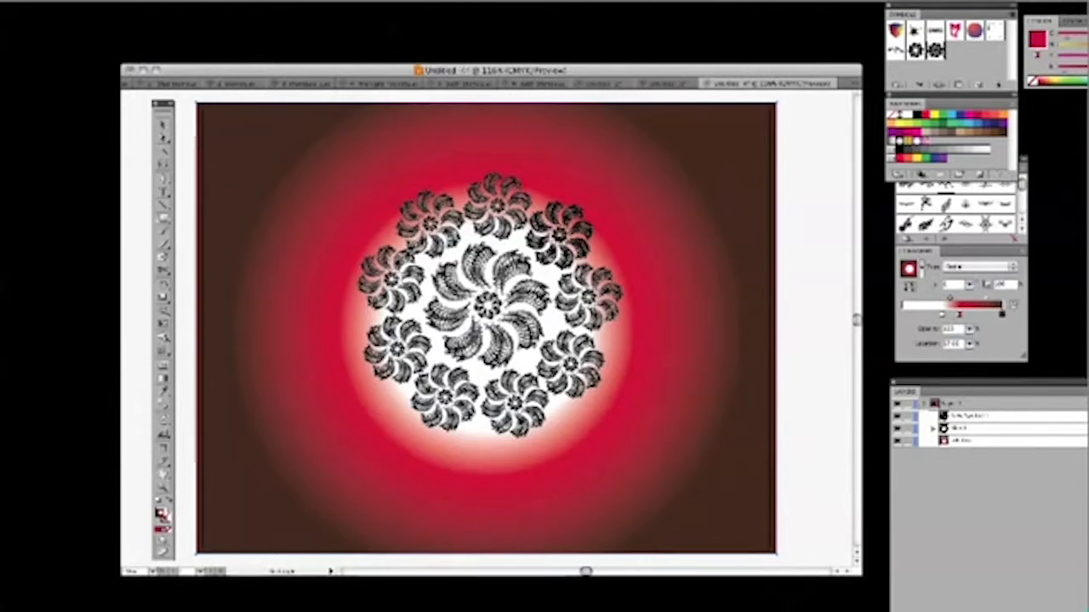
Step: Select the rosette ring and its center rosette in Outline view, and set their blending mode to Multiply back in Preview
left_click(164, 125)
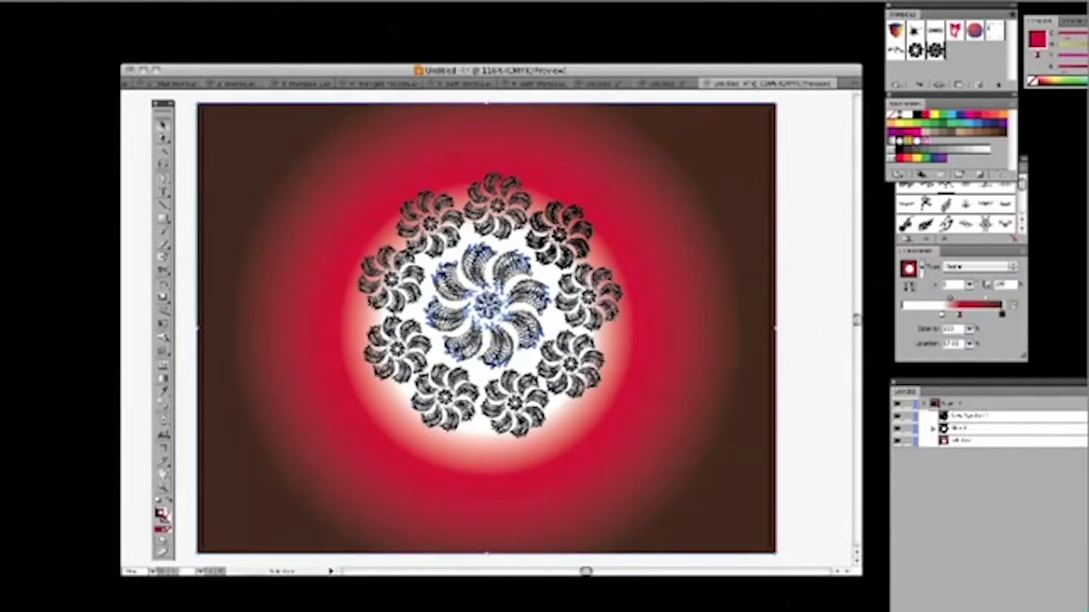
key("ctrl+y")
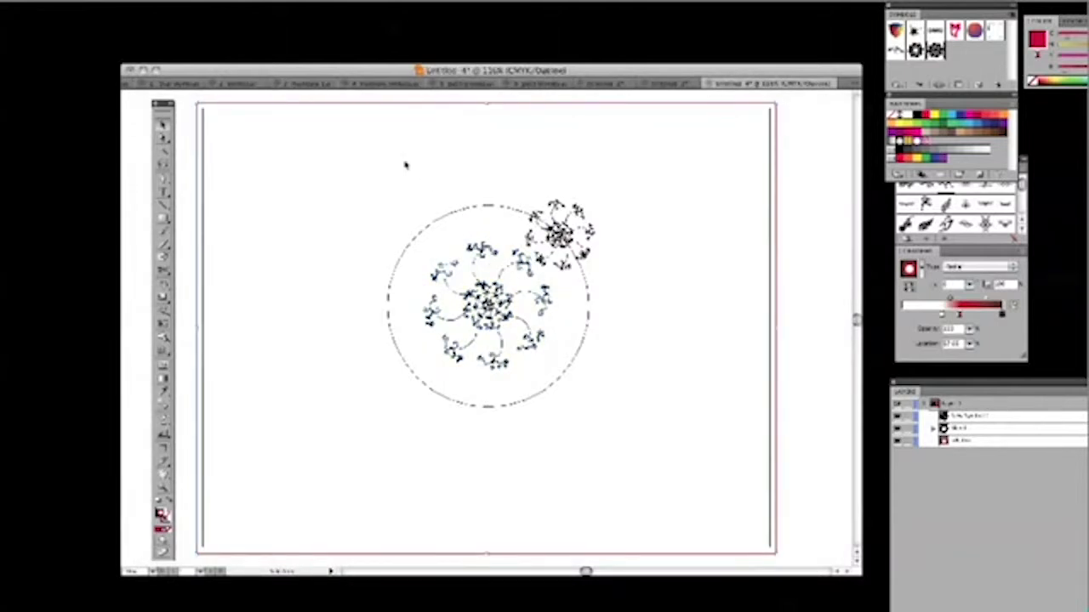
left_click_drag(364, 163, 632, 399)
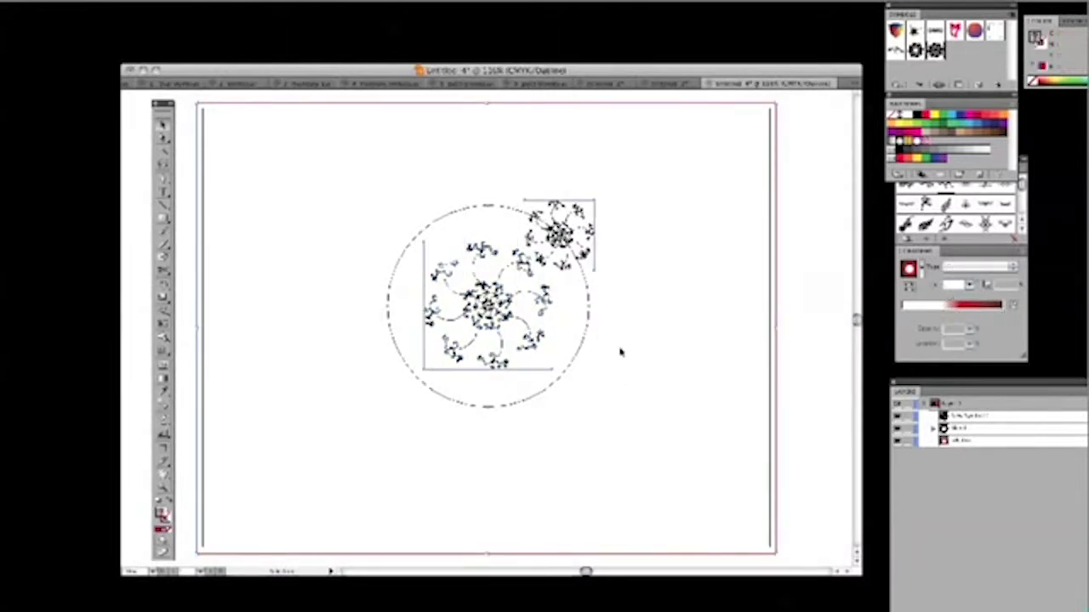
key("ctrl+y")
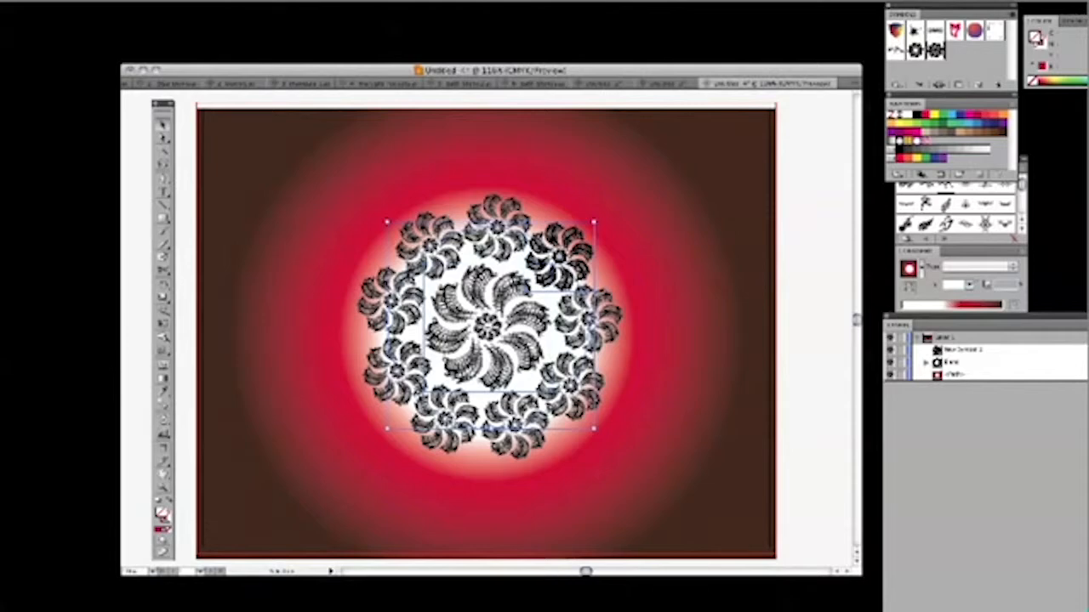
left_click(323, 2)
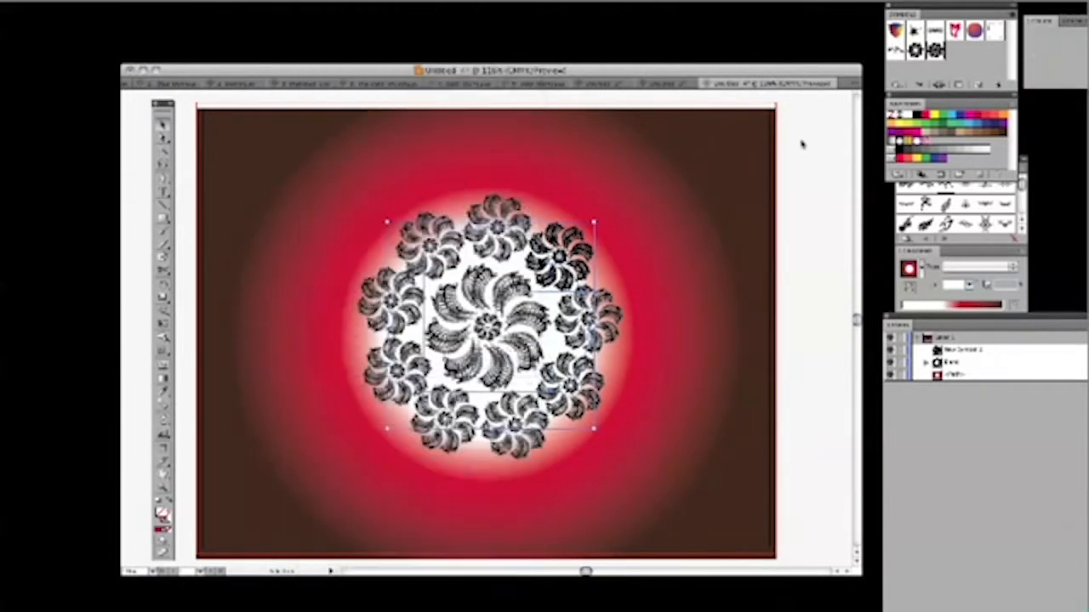
left_click(340, 349)
left_click(1080, 108)
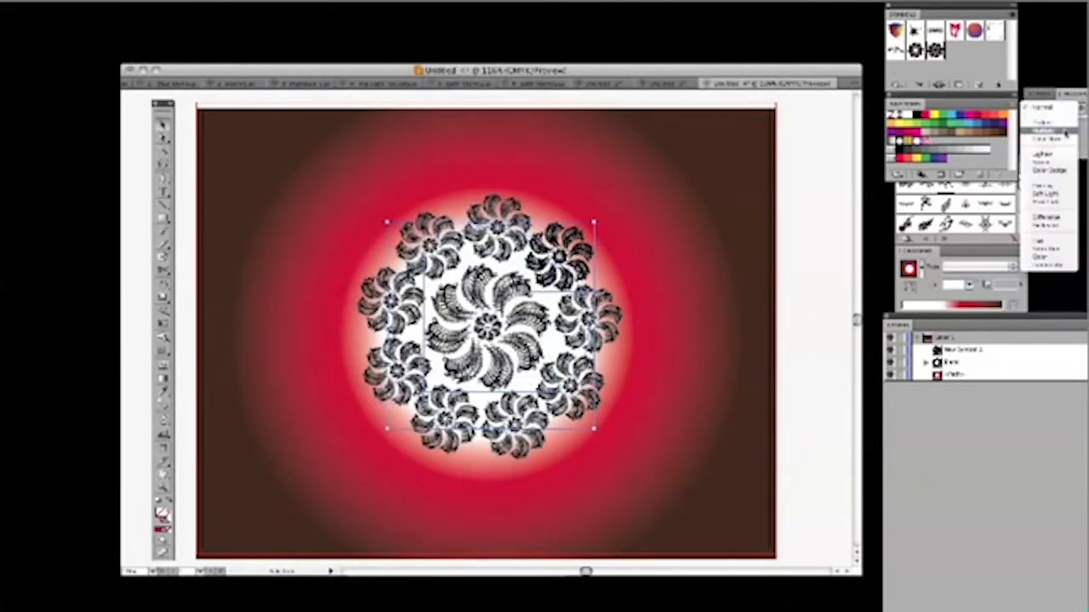
left_click(1067, 130)
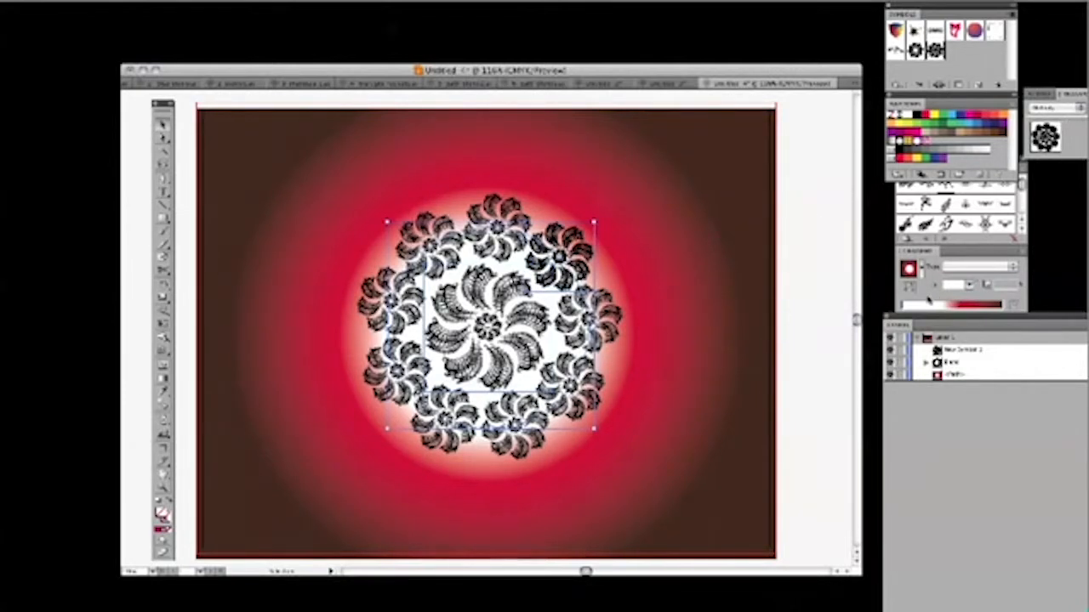
Step: Change the background gradient's center from white to yellow and reposition the inner stops so the yellow blends into crimson around the center rosette
left_click(928, 301)
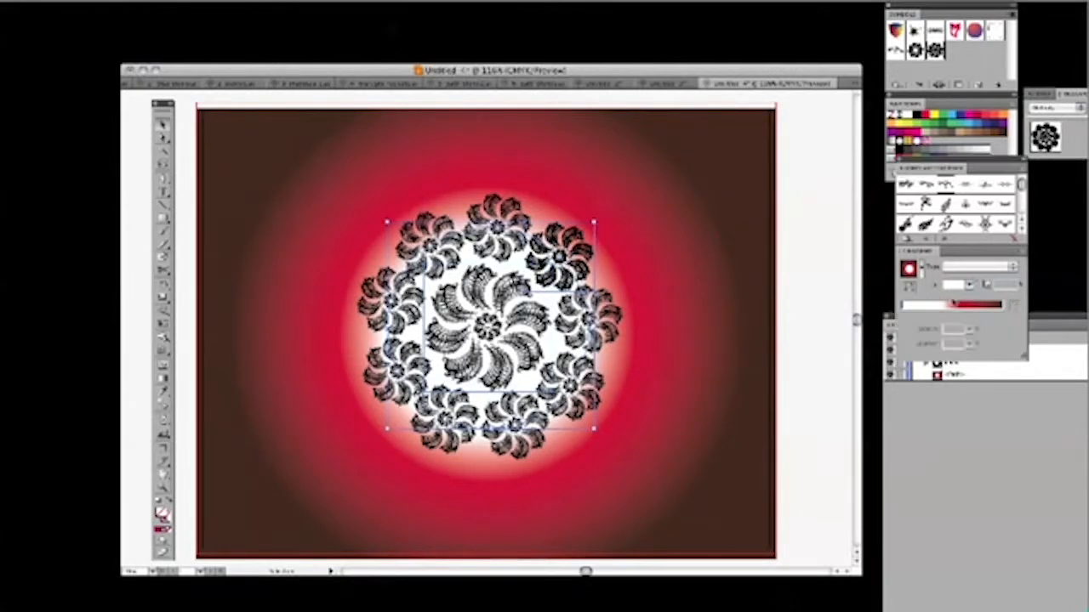
left_click(760, 439)
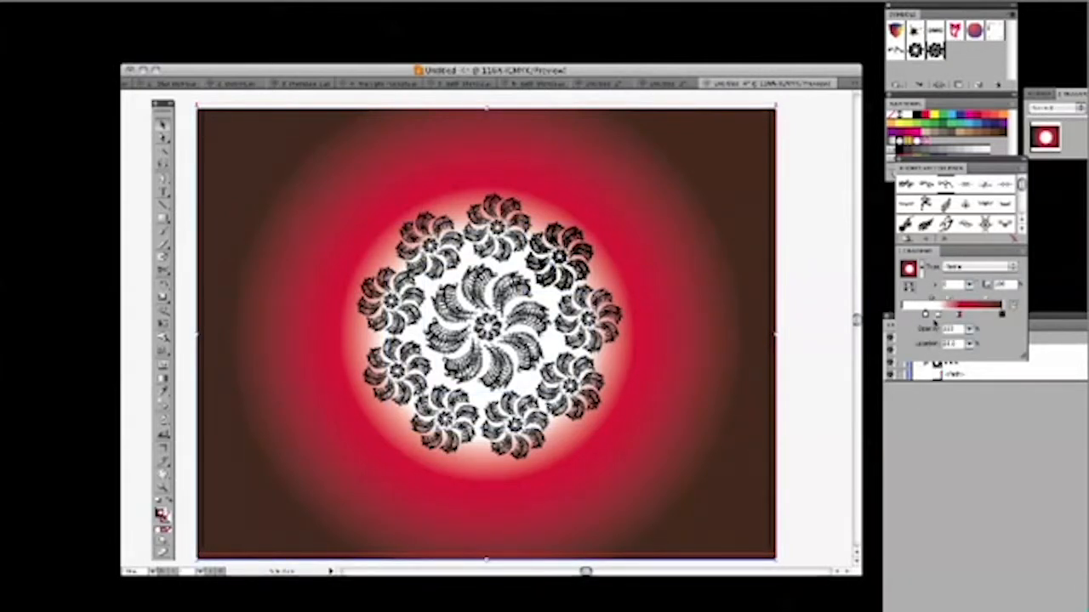
left_click_drag(937, 315, 907, 354)
left_click_drag(958, 315, 916, 315)
left_click_drag(900, 125, 944, 316)
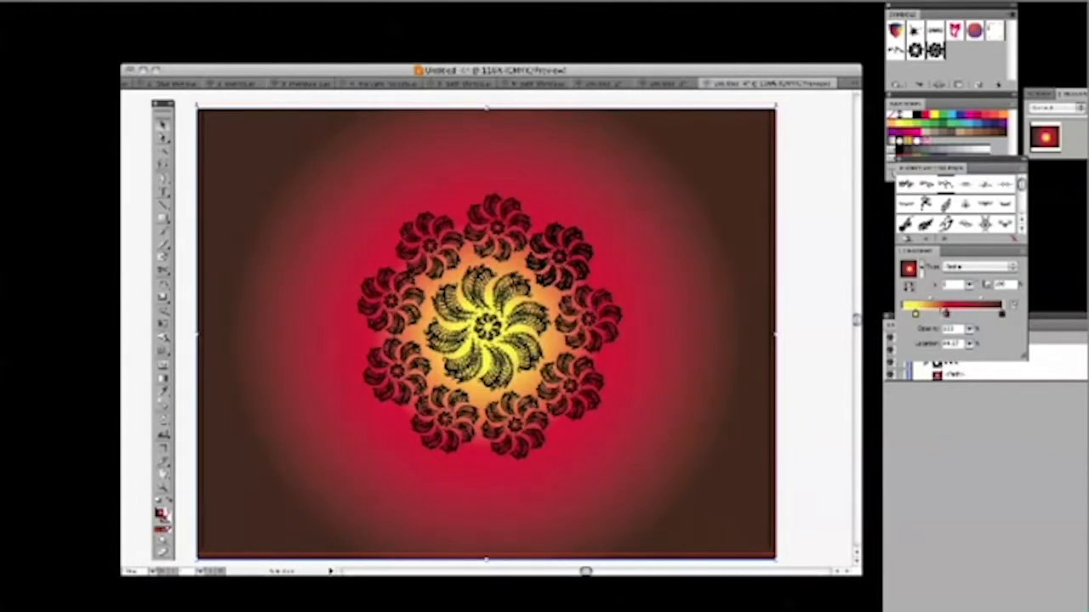
Step: Duplicate the blended rosette ring and the center rosette symbol in the layer stack to intensify the Multiply effect
left_click(970, 414)
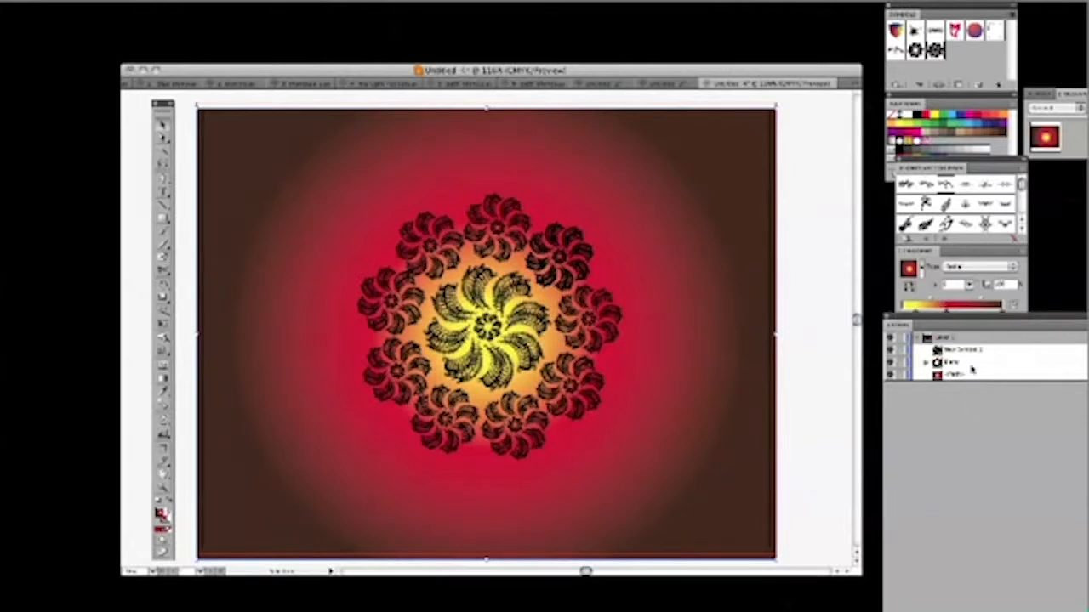
mouse_move(949, 315)
left_mouse_down()
mouse_move(944, 174)
mouse_move(930, 212)
left_mouse_up()
left_click(965, 194)
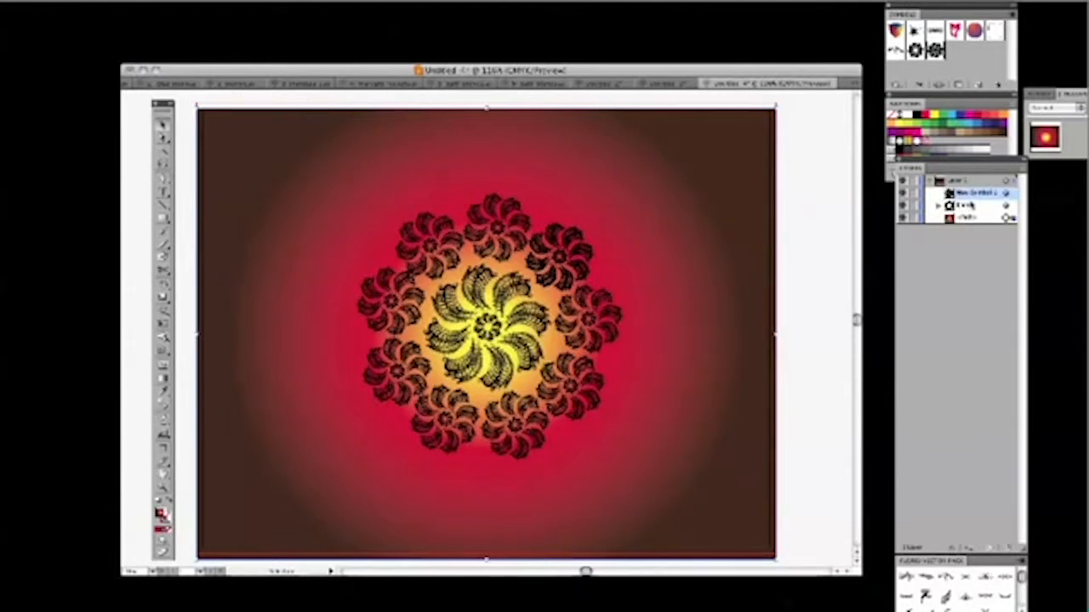
left_click(969, 206)
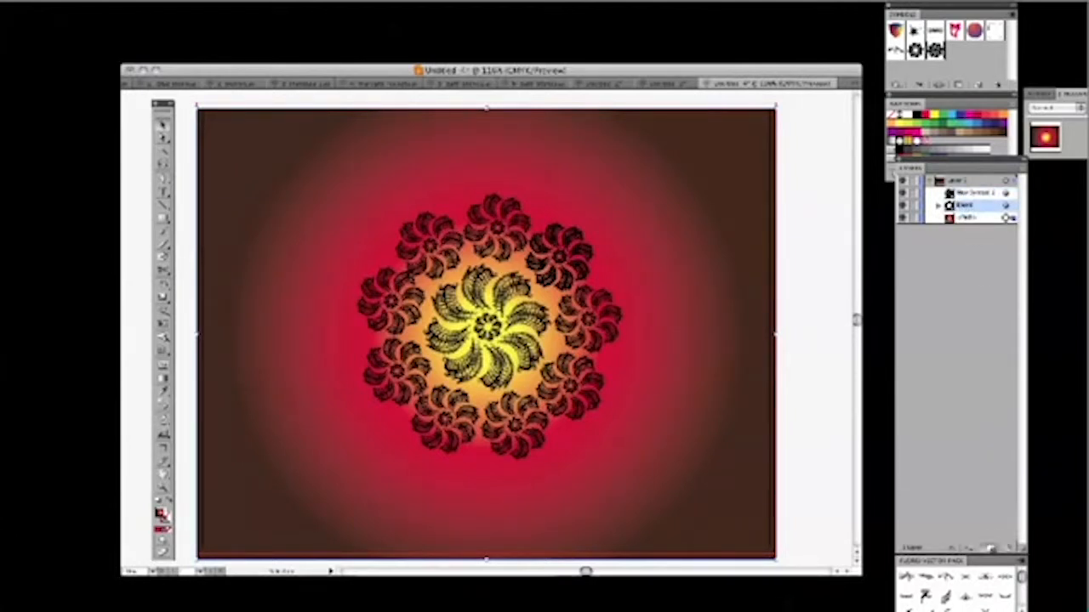
left_click(989, 548)
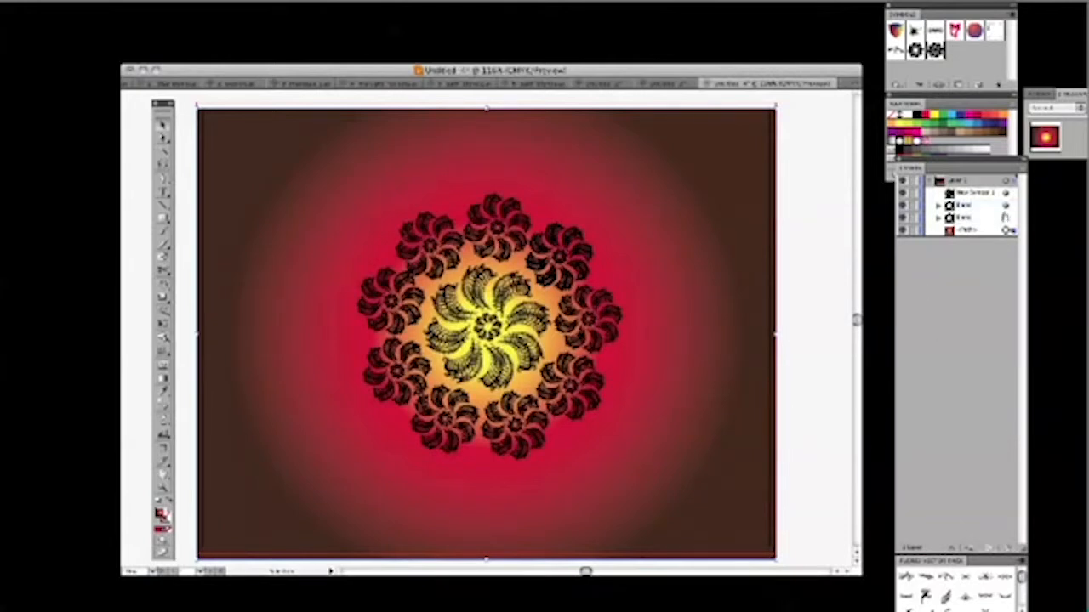
left_click_drag(964, 194, 991, 549)
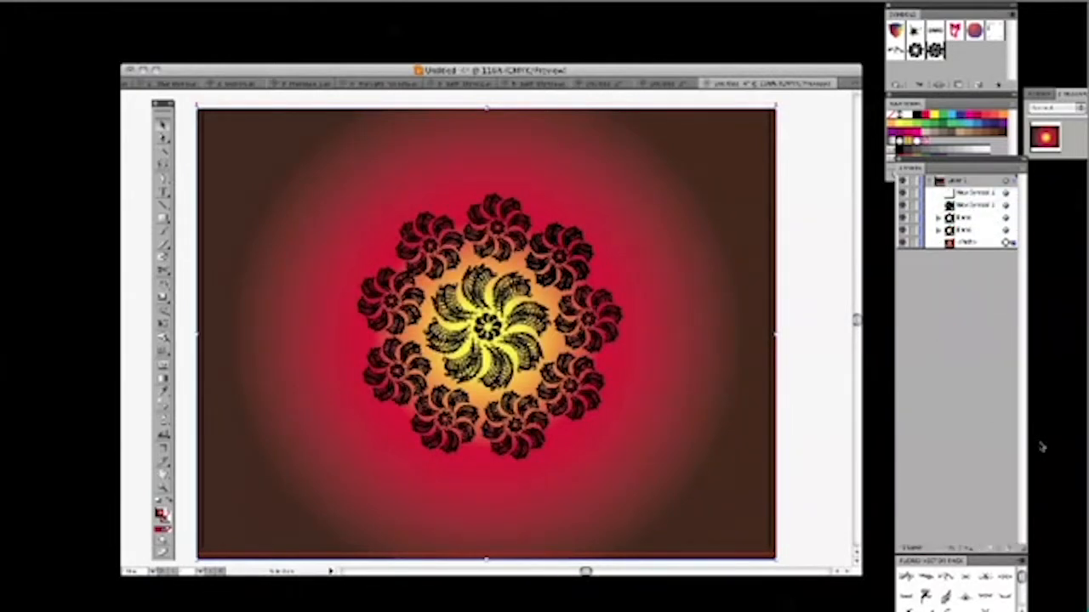
left_click_drag(770, 70, 753, 52)
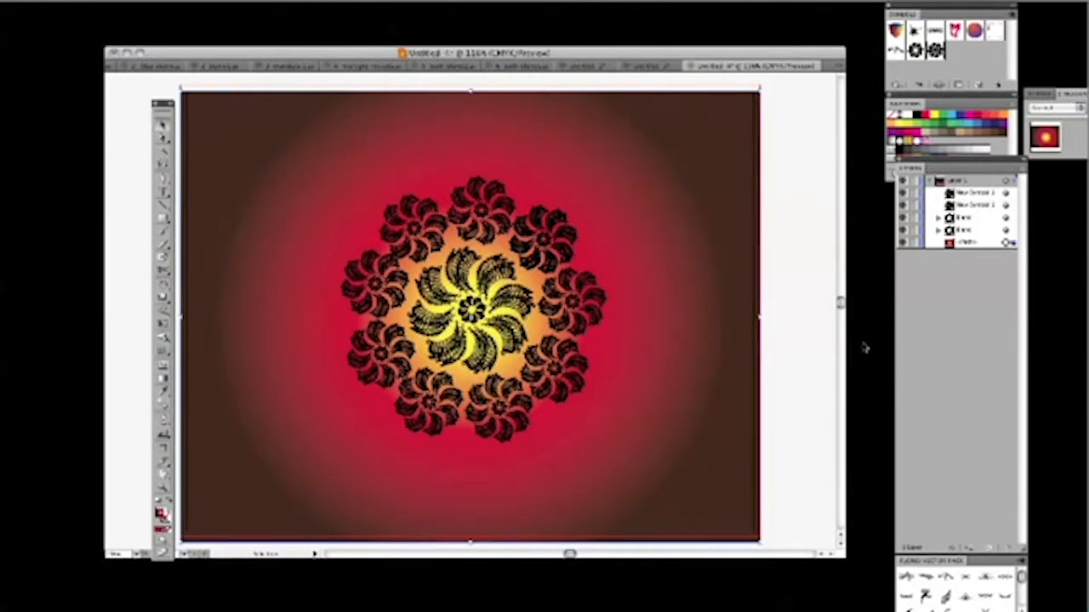
key("Tab")
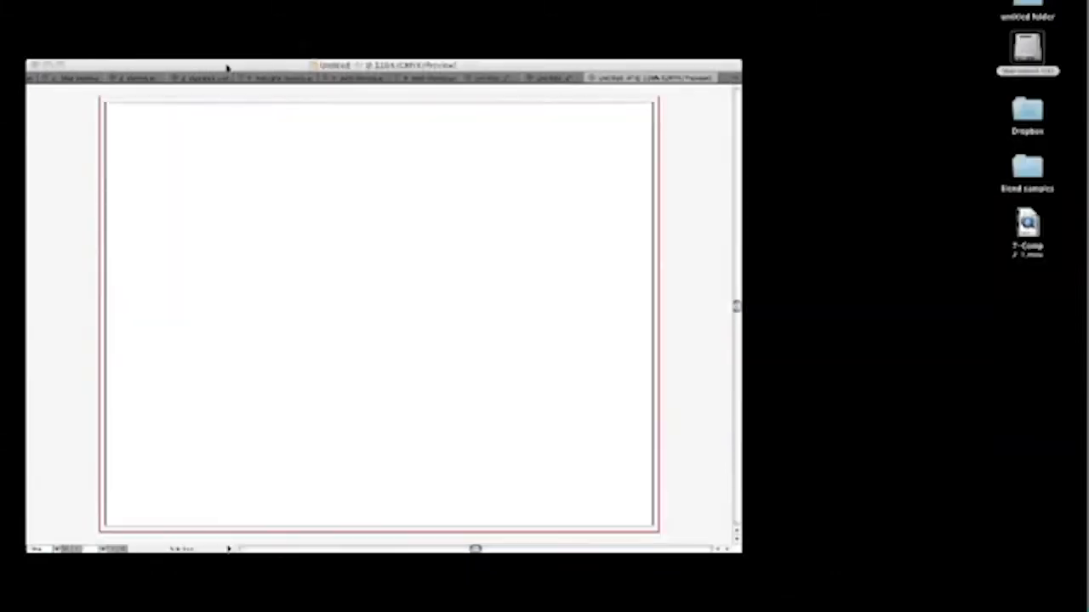
key("Tab")
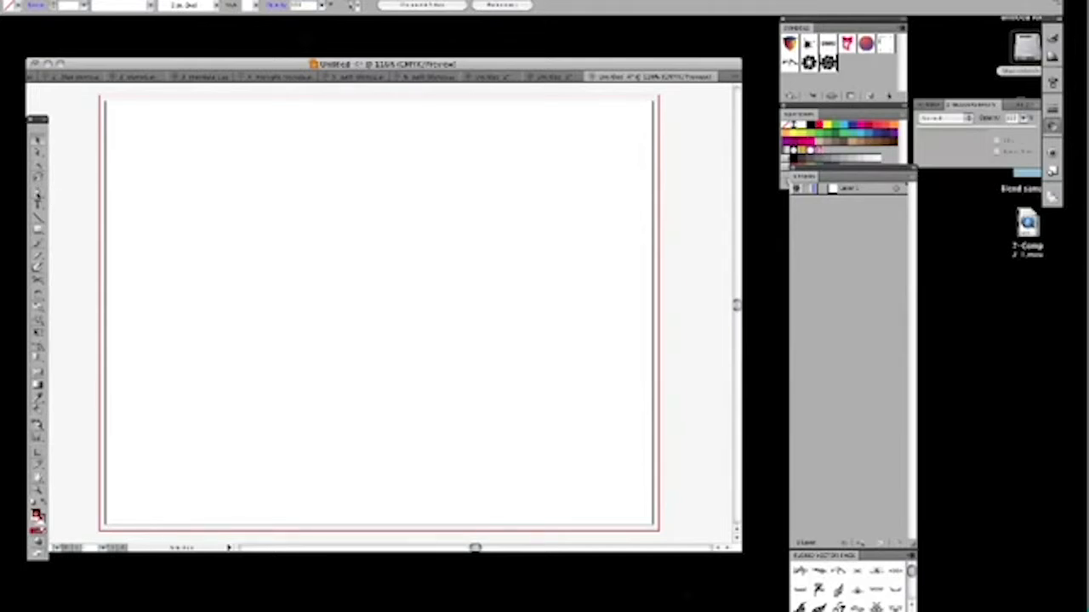
Step: Draw an open curve bulging to the right near the artboard's upper left with the Pen tool, using no fill and a black stroke
left_click(38, 195)
left_click(38, 515)
left_click(41, 521)
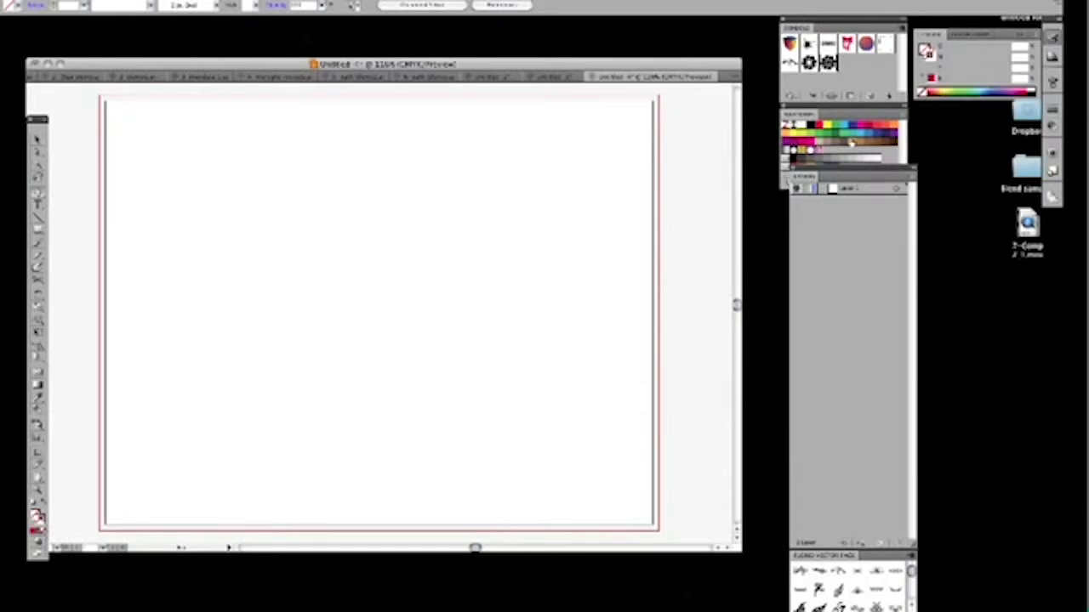
left_click(811, 126)
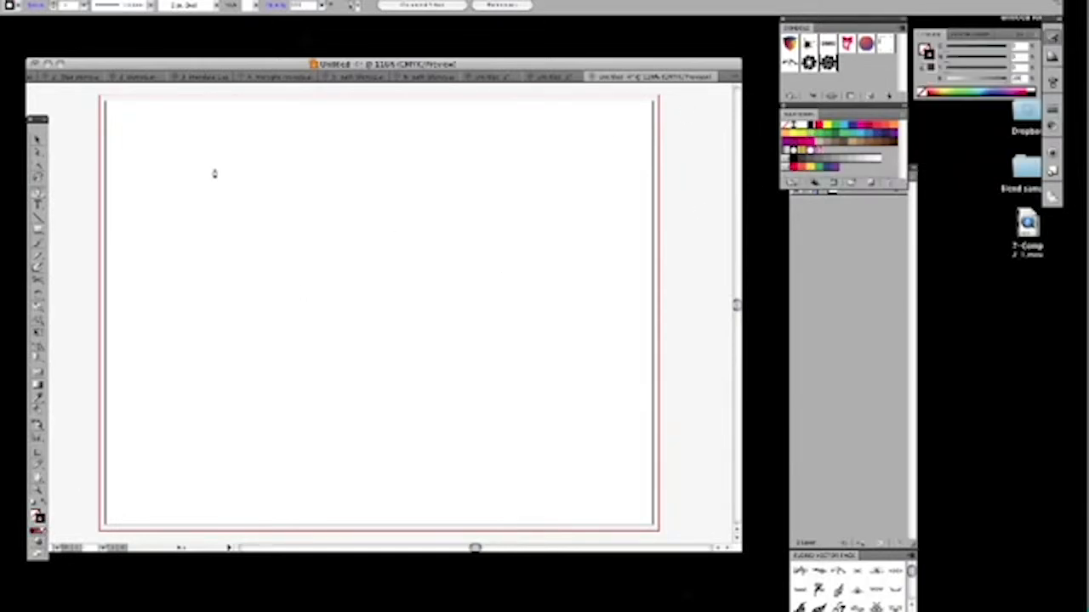
mouse_move(188, 157)
left_mouse_down()
mouse_move(248, 212)
mouse_move(226, 255)
left_mouse_up()
left_click_drag(160, 267, 131, 269)
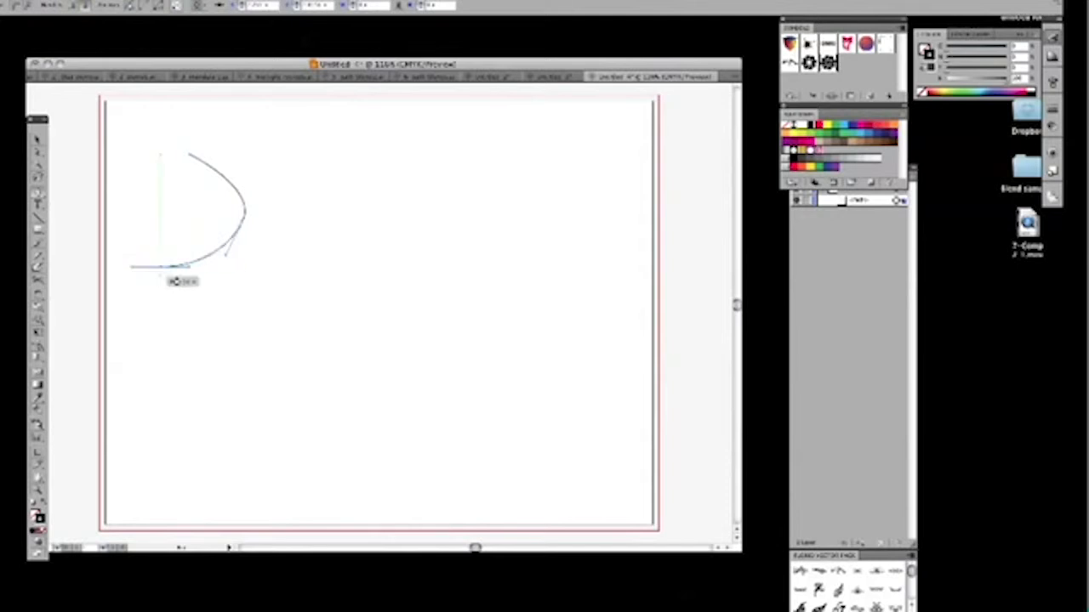
left_click(279, 301, "super")
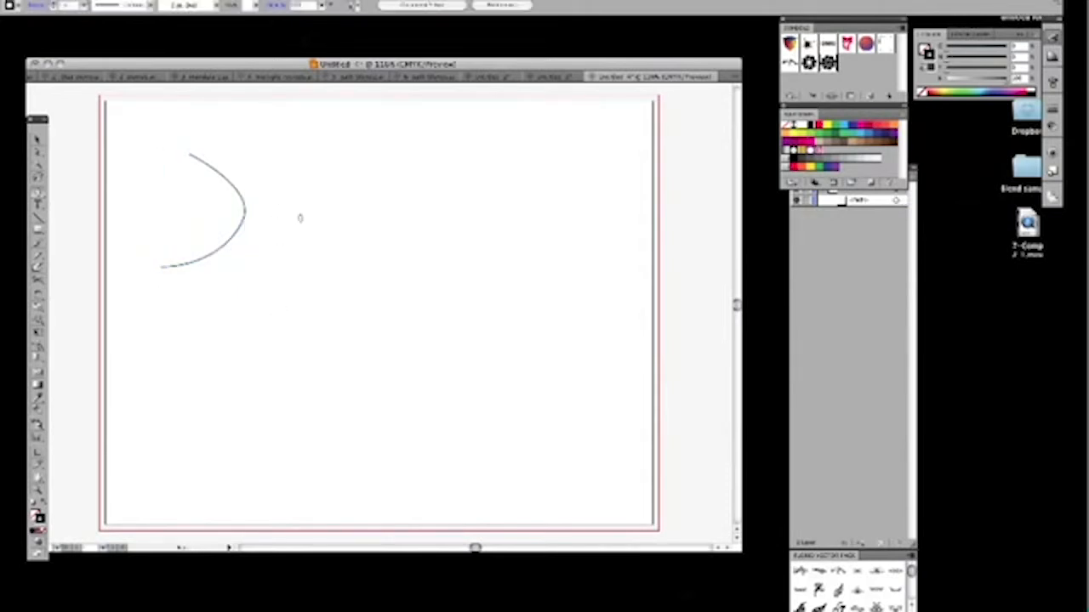
Step: Draw a second, taller S-shaped open curve just right of the first one and finish the path
left_click(355, 168)
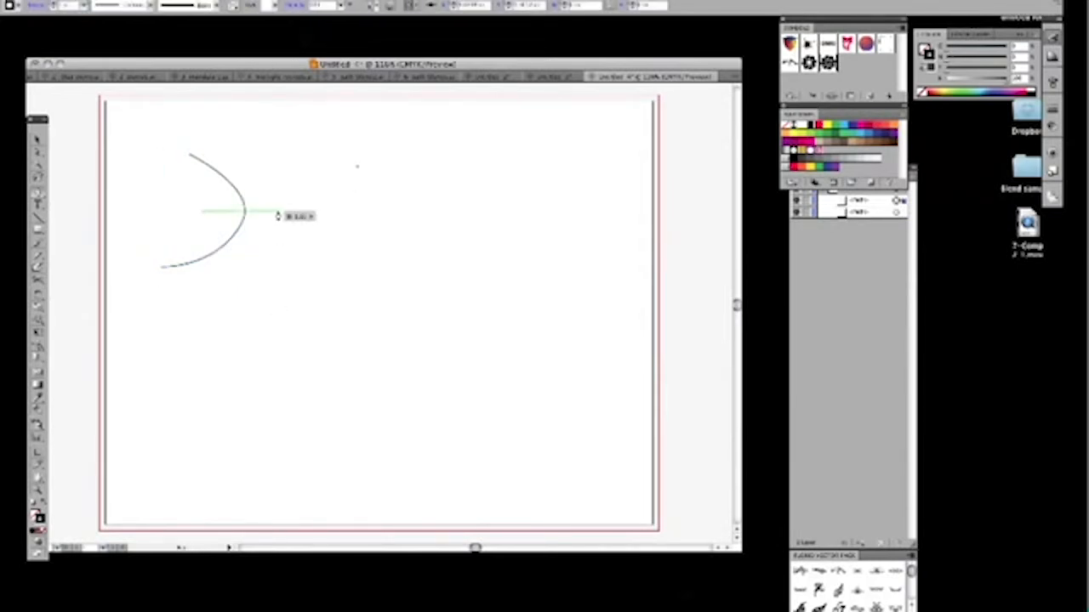
left_click_drag(274, 213, 258, 245)
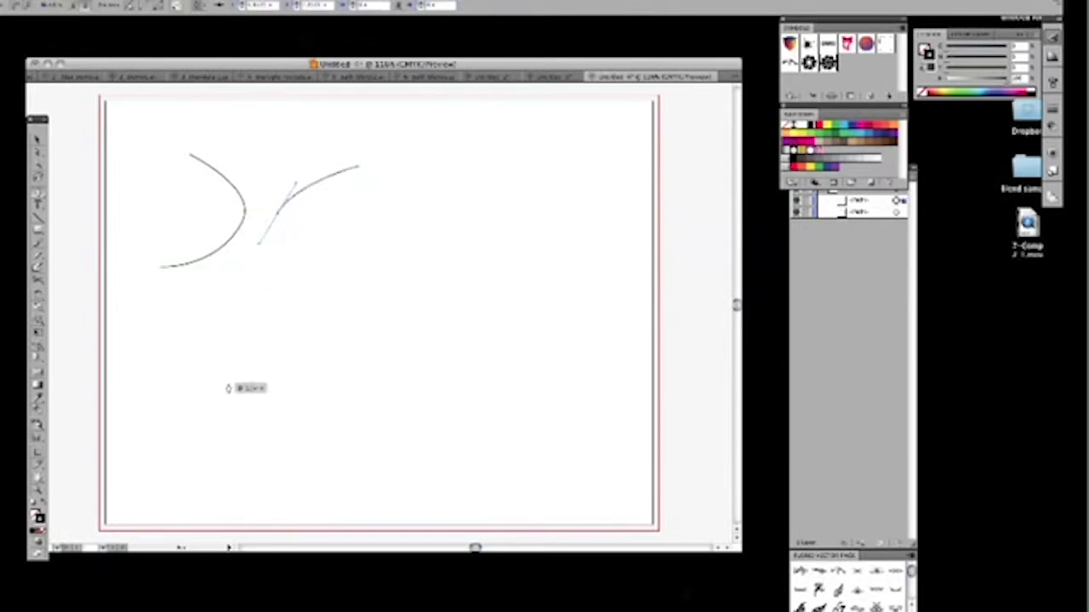
left_click_drag(228, 385, 182, 439)
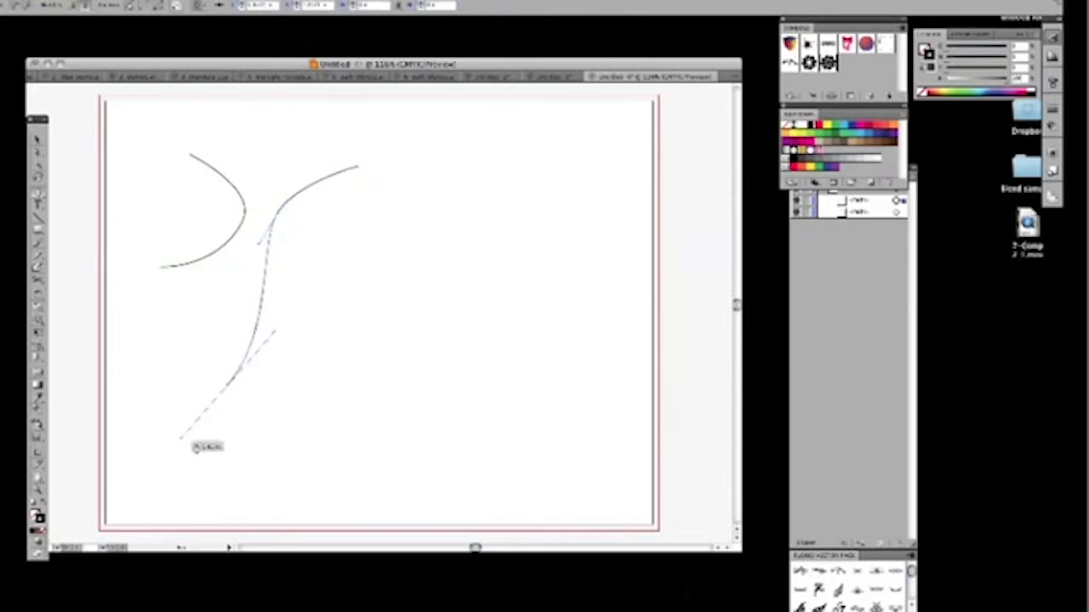
left_click(238, 454, "super")
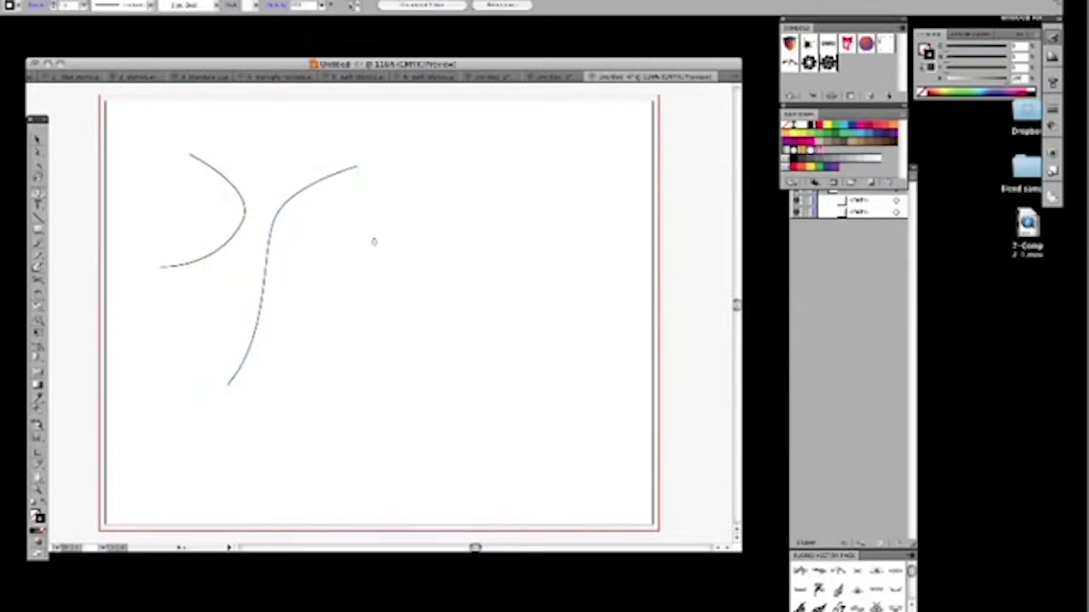
Step: Draw a third open curve bowing to the left beside the S-shaped one, and select all three curves
left_click(419, 213)
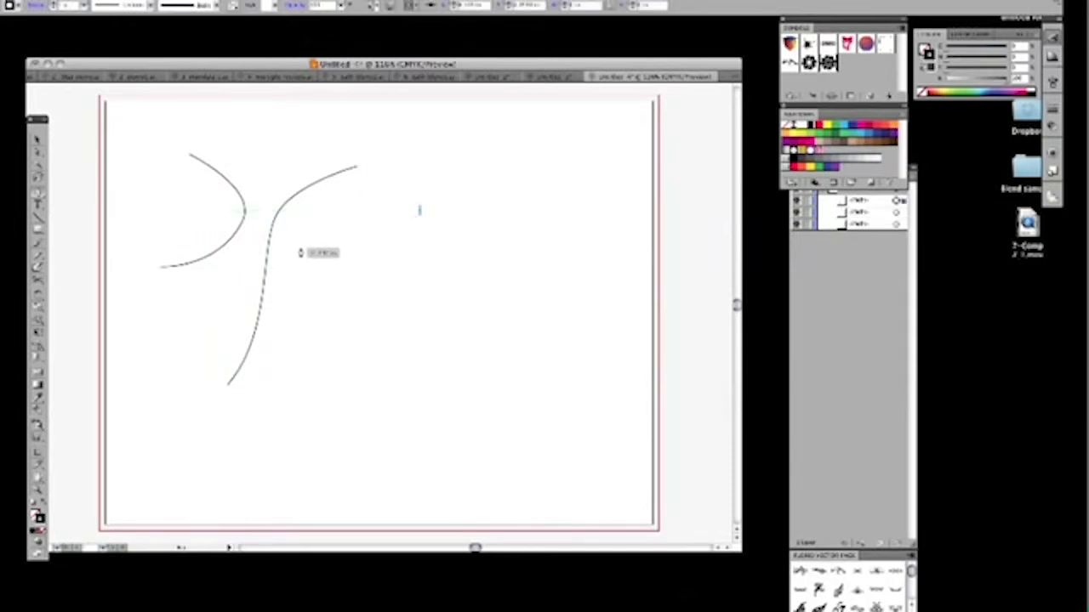
left_click_drag(289, 257, 280, 275)
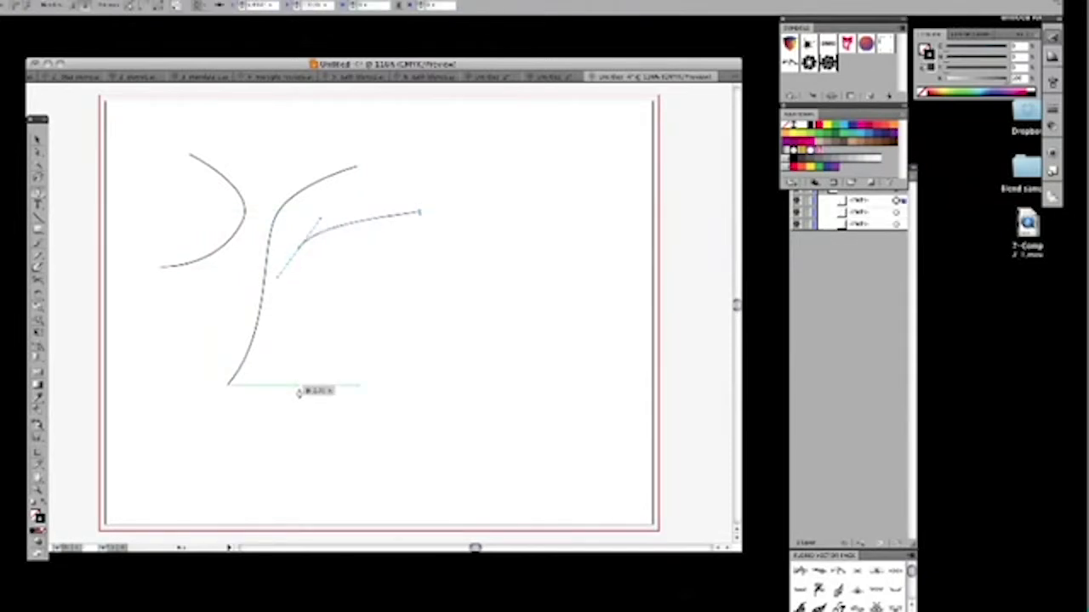
left_click_drag(308, 405, 332, 436)
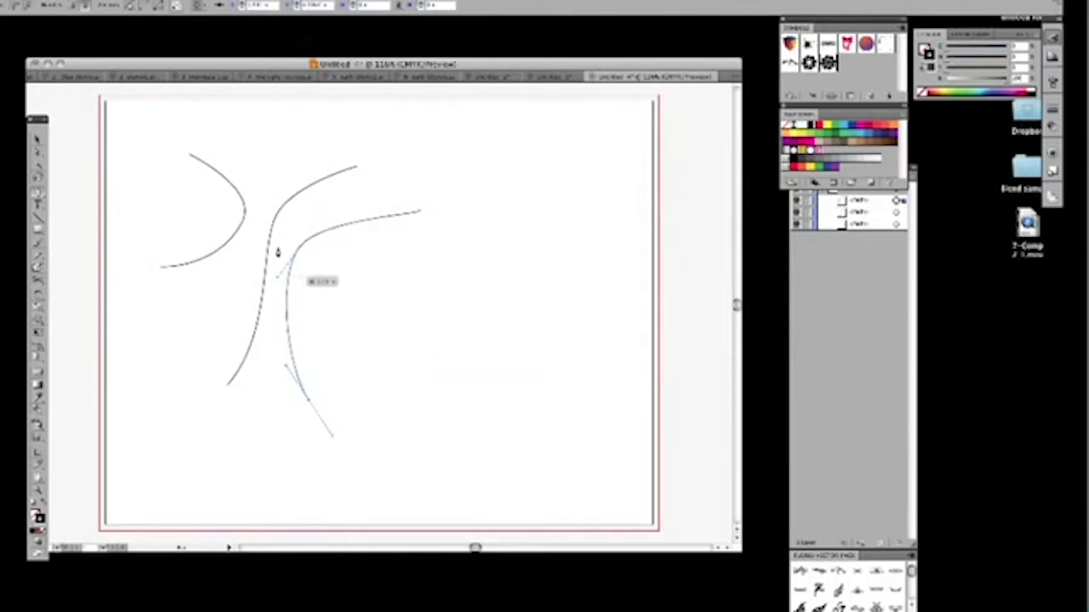
left_click(37, 142)
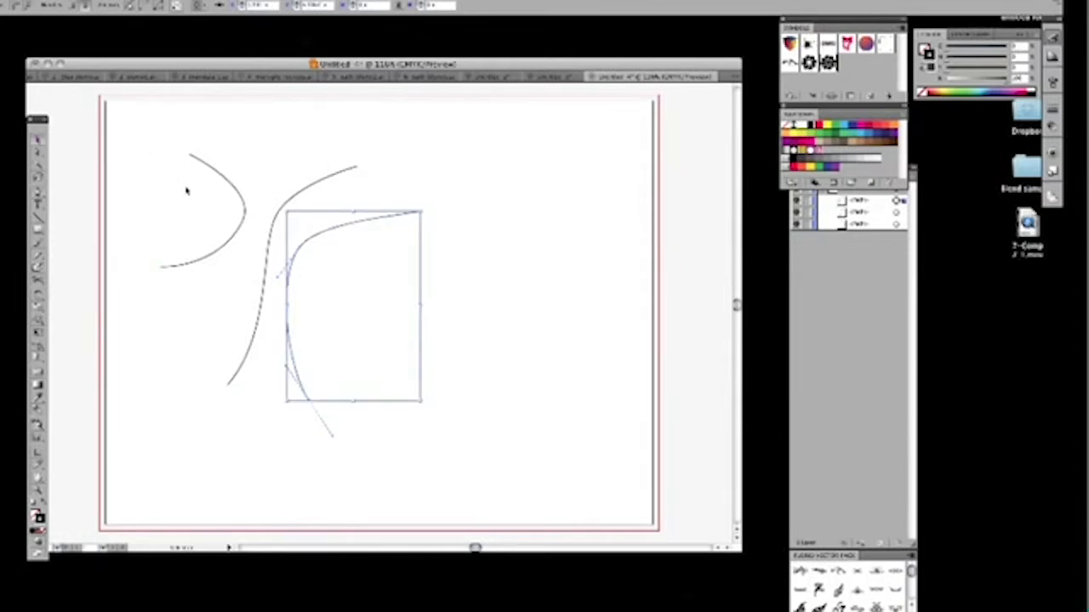
key("super+a")
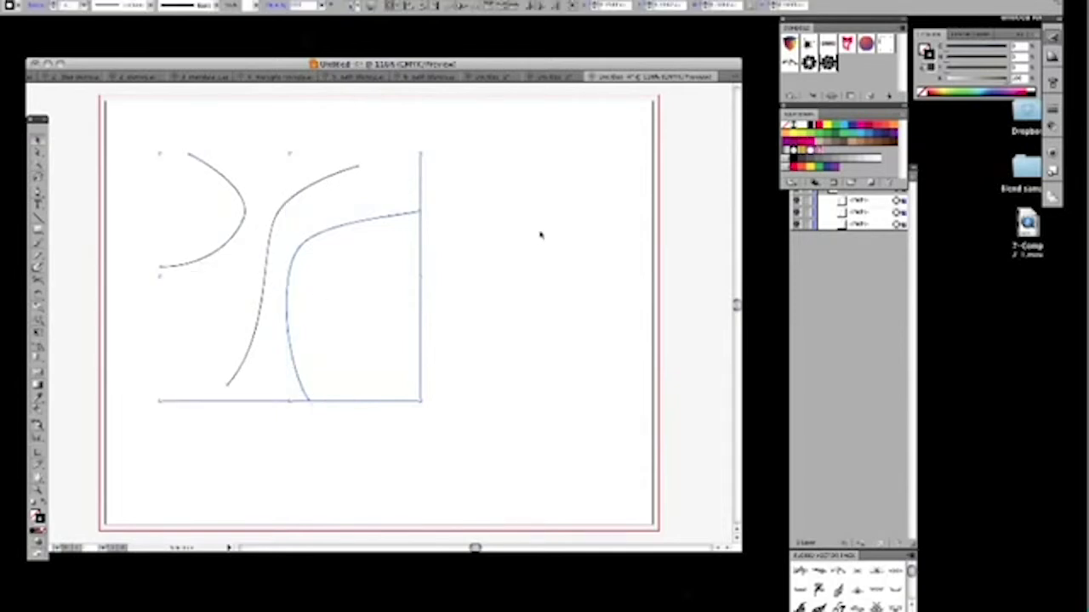
Step: Make a blend from the three selected black curves
left_click(70, 1)
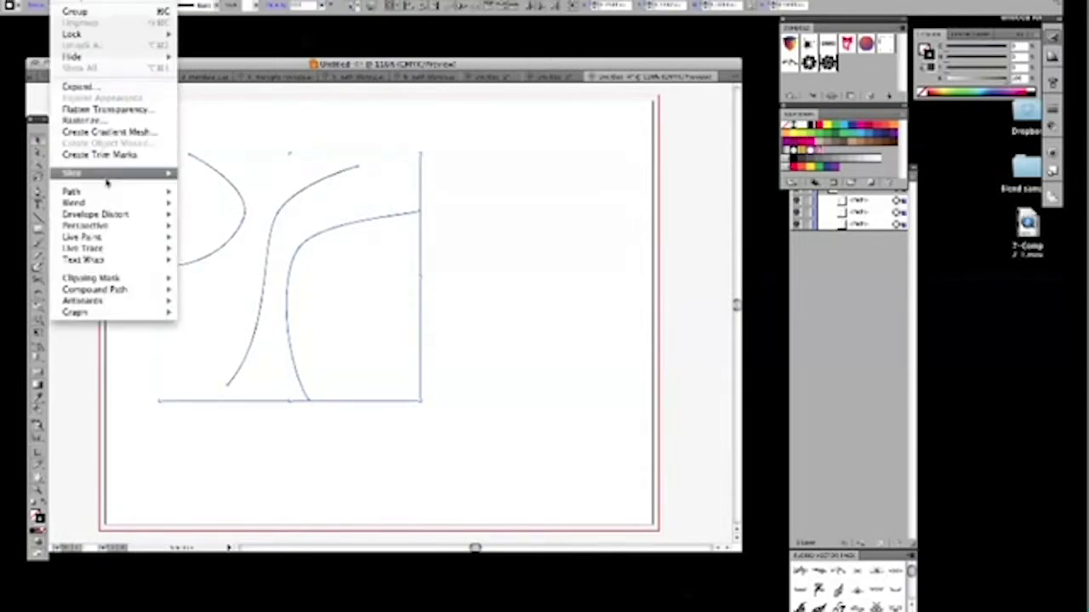
mouse_move(105, 205)
left_click(201, 202)
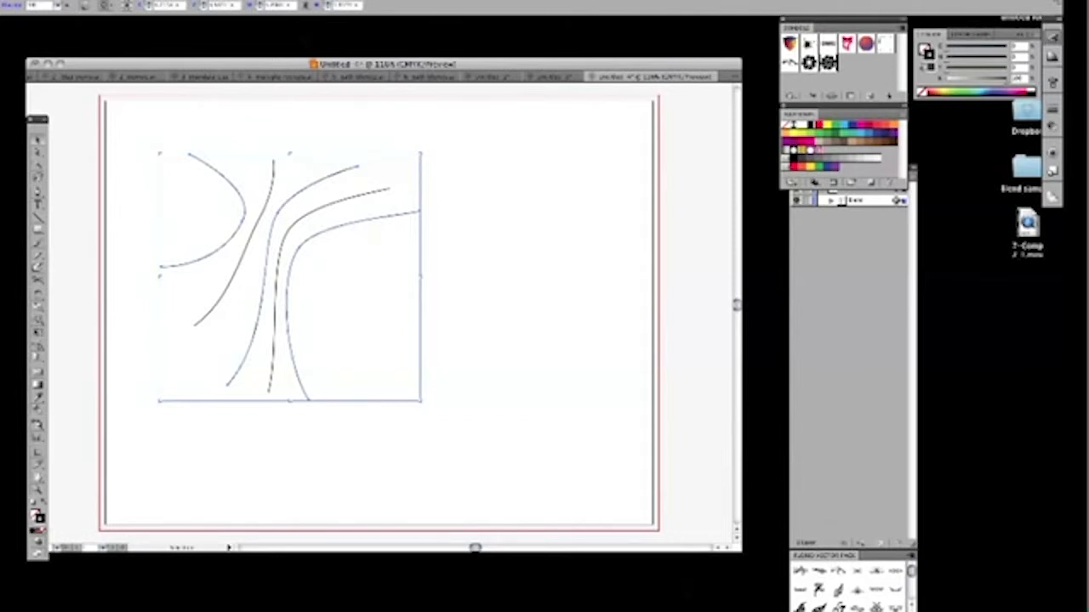
Step: Change the black blend's spacing to Specified Steps with a dense step count and apply it
left_click(70, 0)
mouse_move(110, 208)
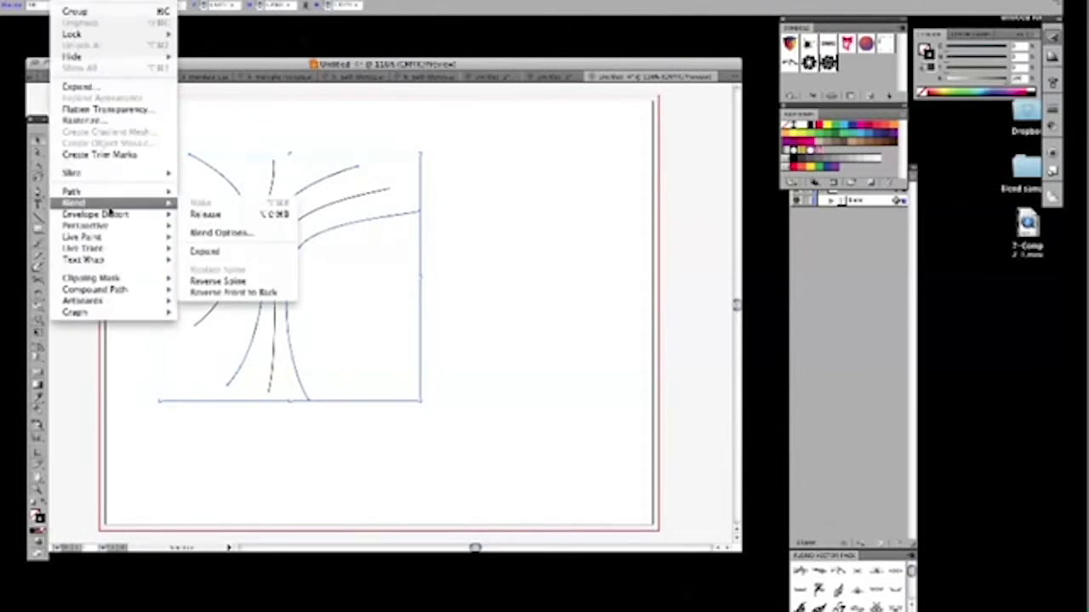
left_click(219, 233)
left_click(499, 198)
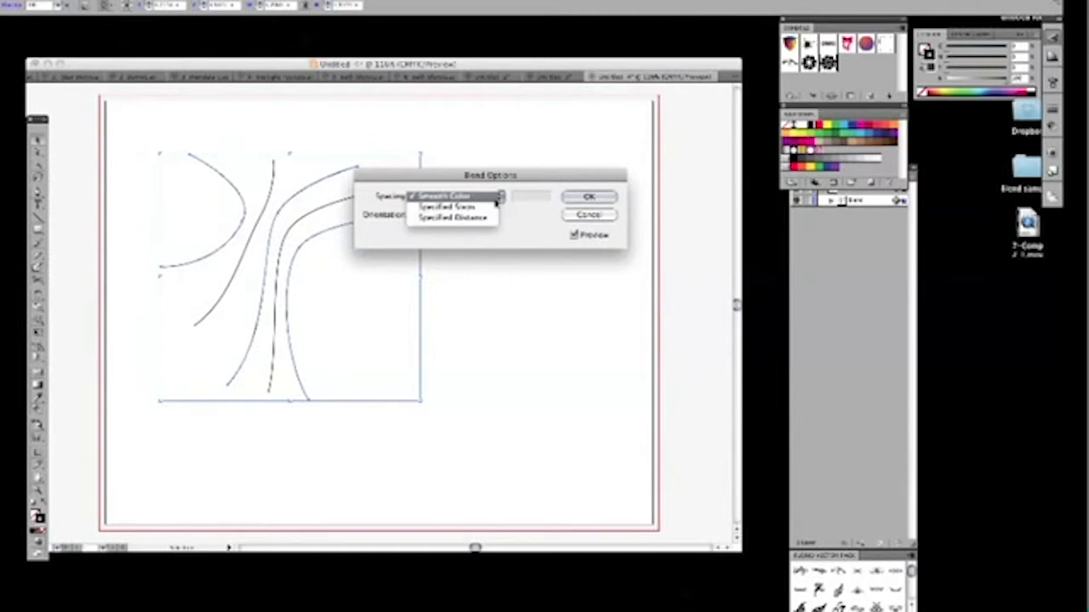
left_click(511, 205)
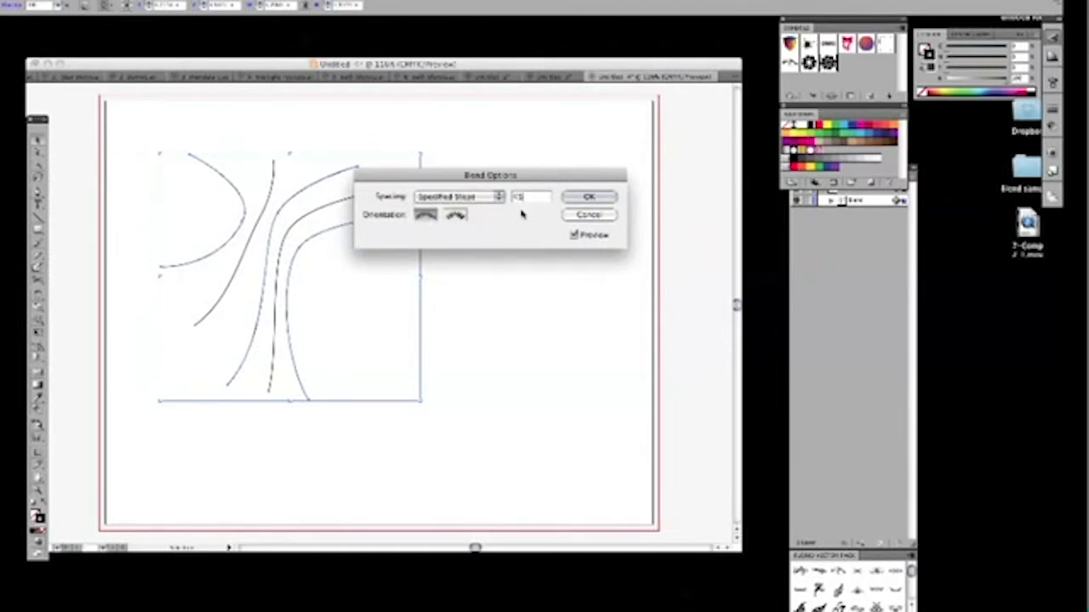
key("Tab")
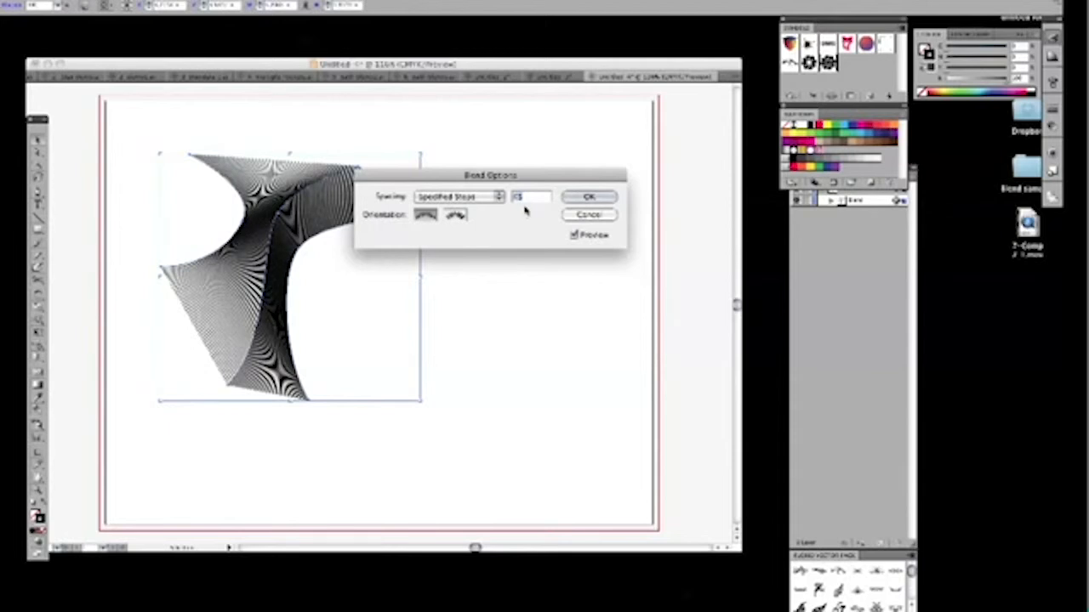
left_click(592, 198)
Step: Reshape the blend by moving the bend anchors of its outer right curve and middle curve far toward the lower right with Direct Selection
left_click(122, 117)
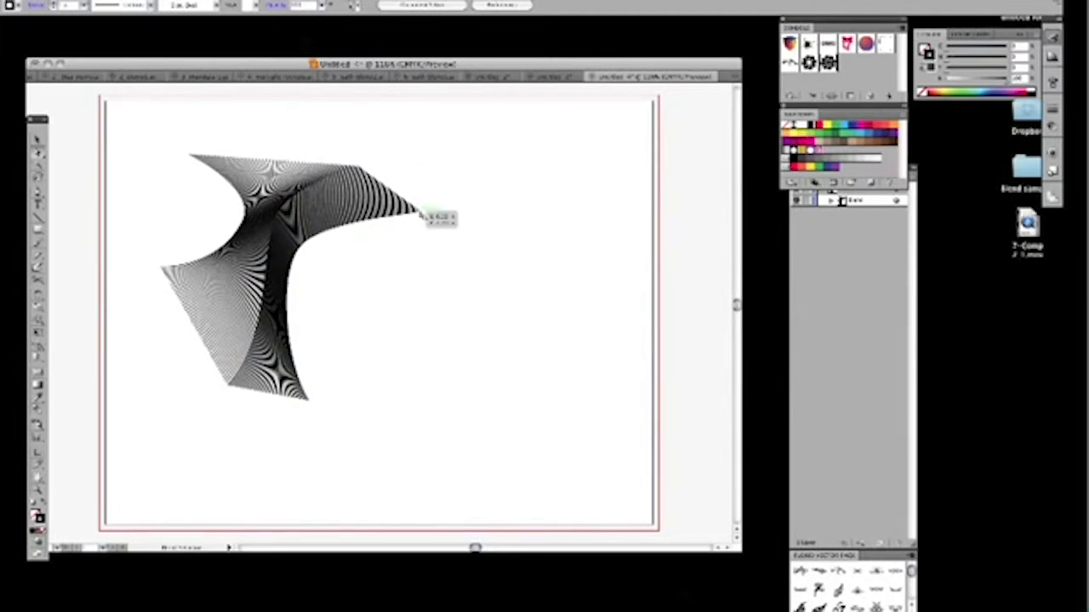
left_click(421, 212)
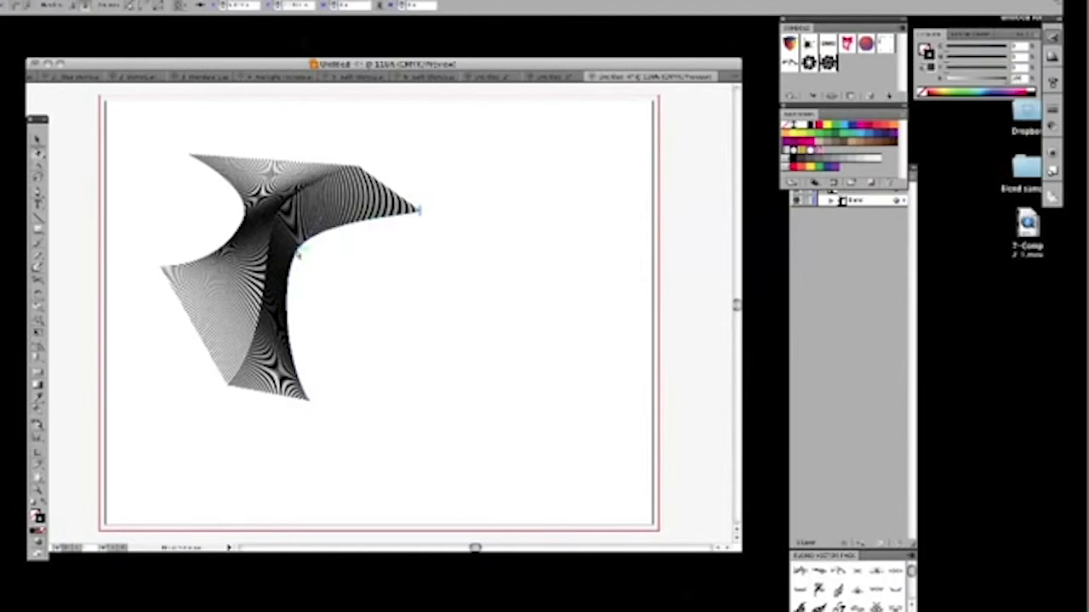
left_click_drag(298, 251, 447, 340)
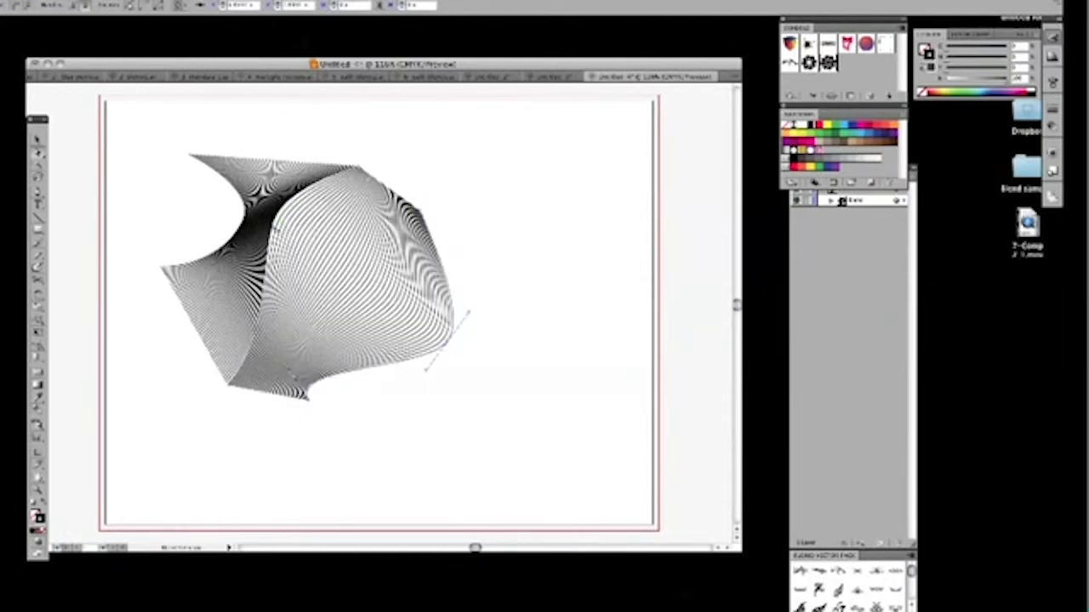
left_click(275, 226)
left_click_drag(276, 223, 447, 294)
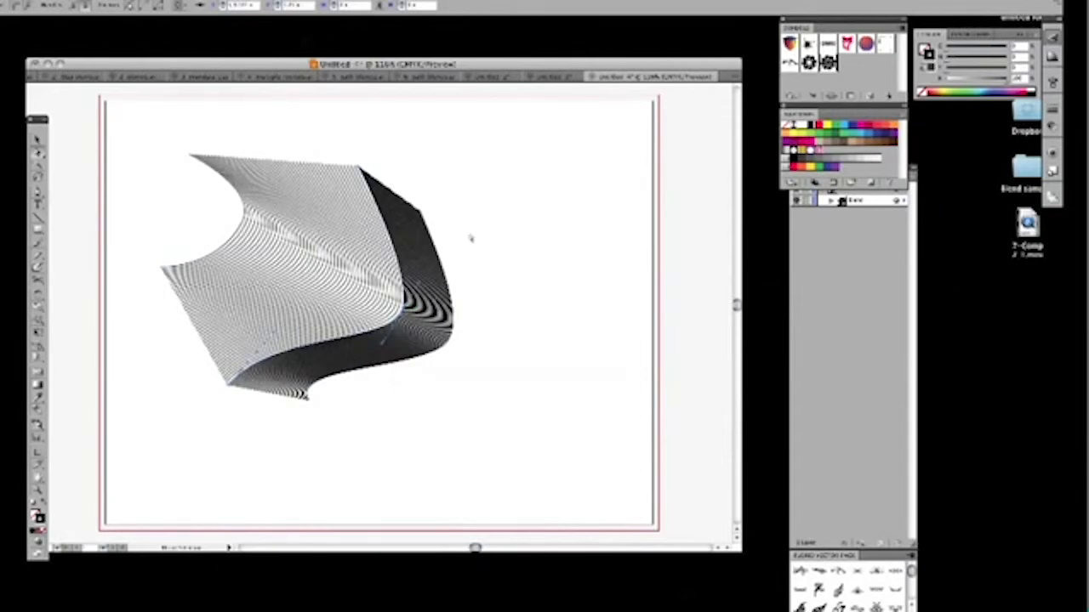
Step: Draw a tall S-shaped open curve with a magenta stroke on the left side of the empty artboard, and deselect it
left_click(167, 143)
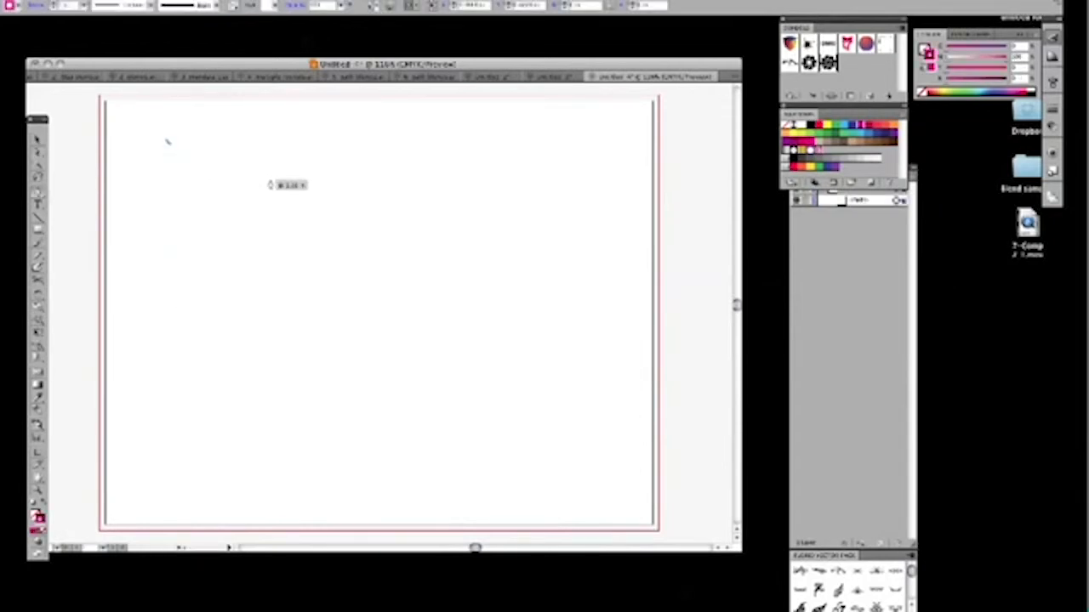
left_click_drag(274, 177, 282, 204)
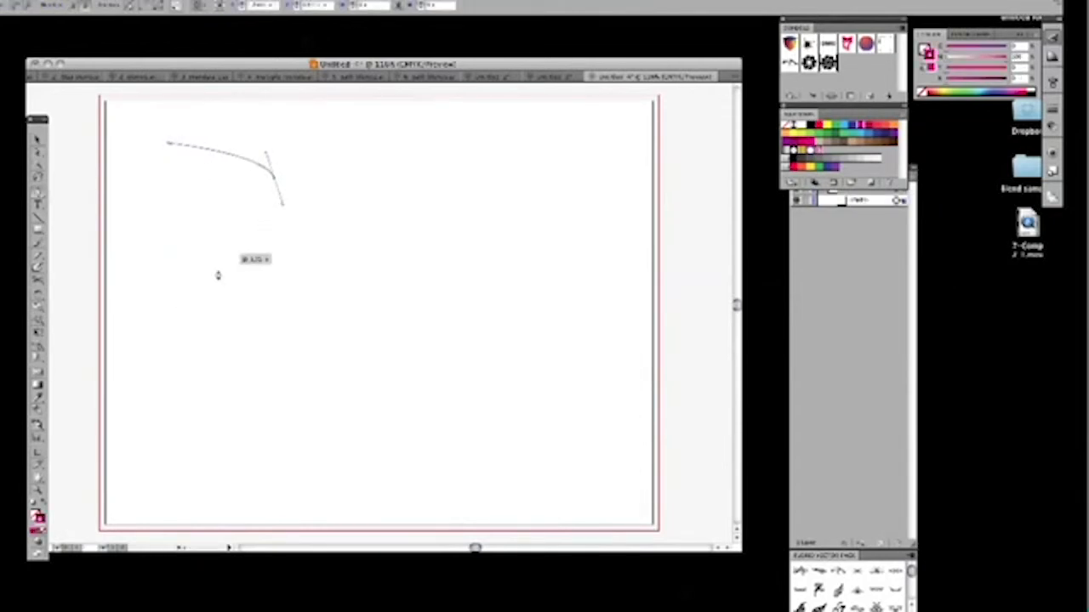
left_click_drag(170, 297, 151, 325)
left_click_drag(153, 414, 175, 459)
key("super")
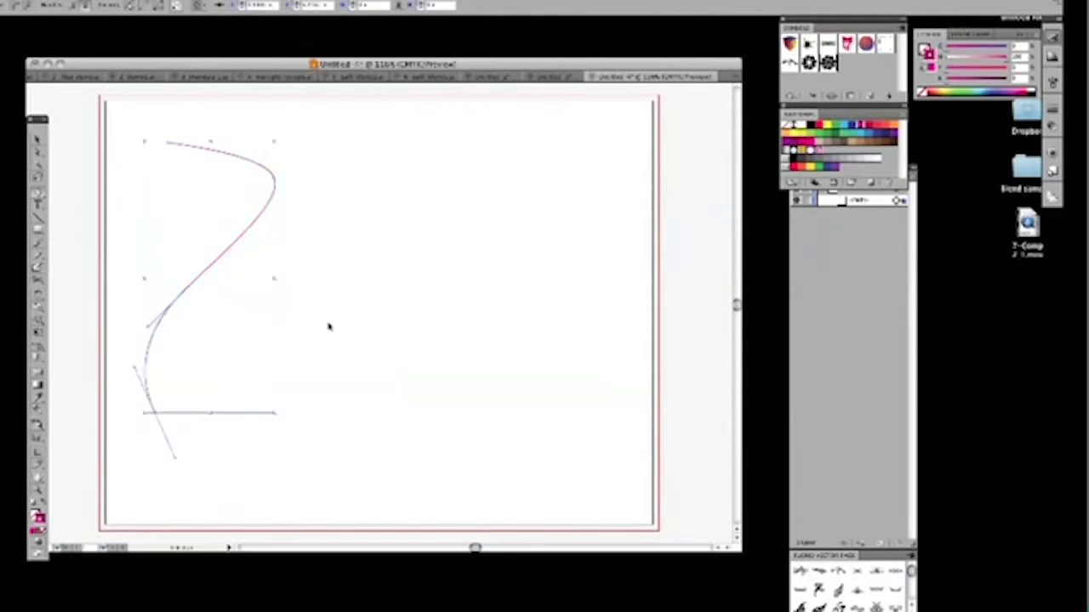
left_click(329, 326, "super")
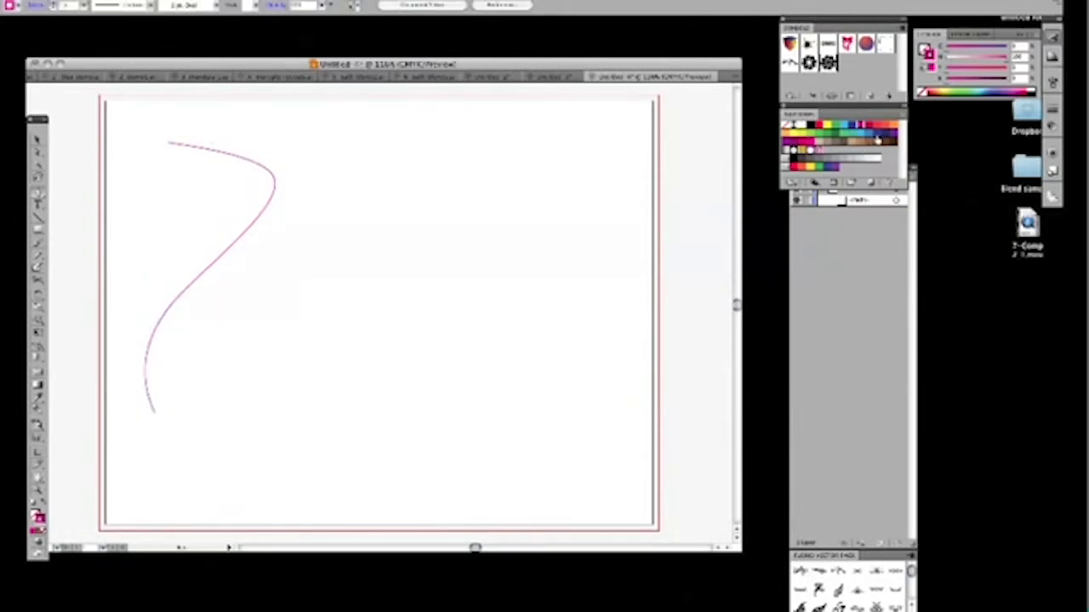
Step: Draw a second open curve with a dark blue stroke, bowing left beside the magenta one, and deselect it
left_click(877, 137)
left_click(364, 127)
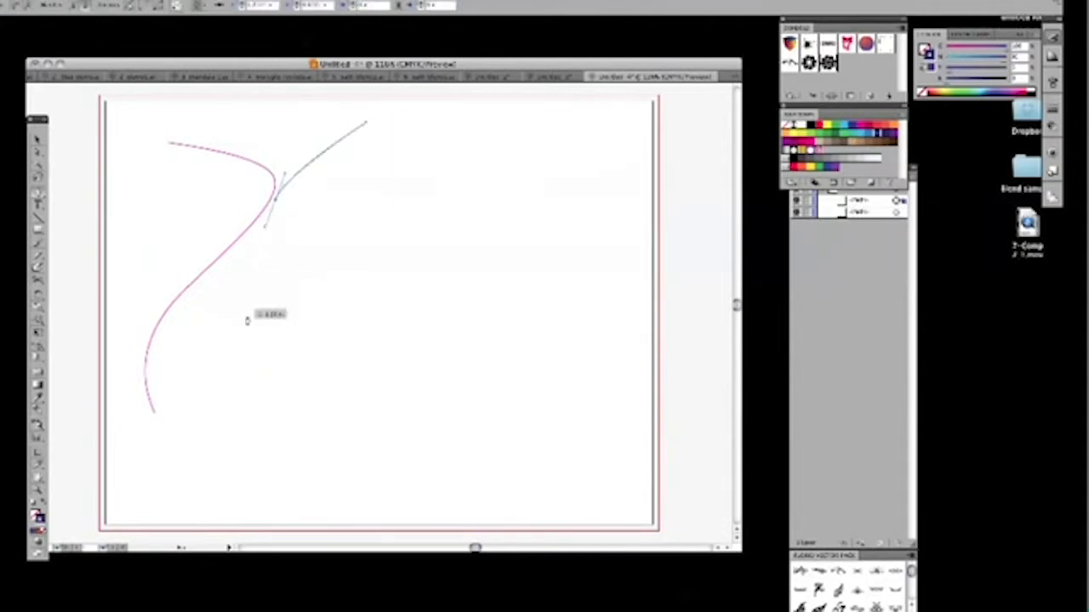
left_click_drag(246, 367, 277, 422)
left_click(301, 444)
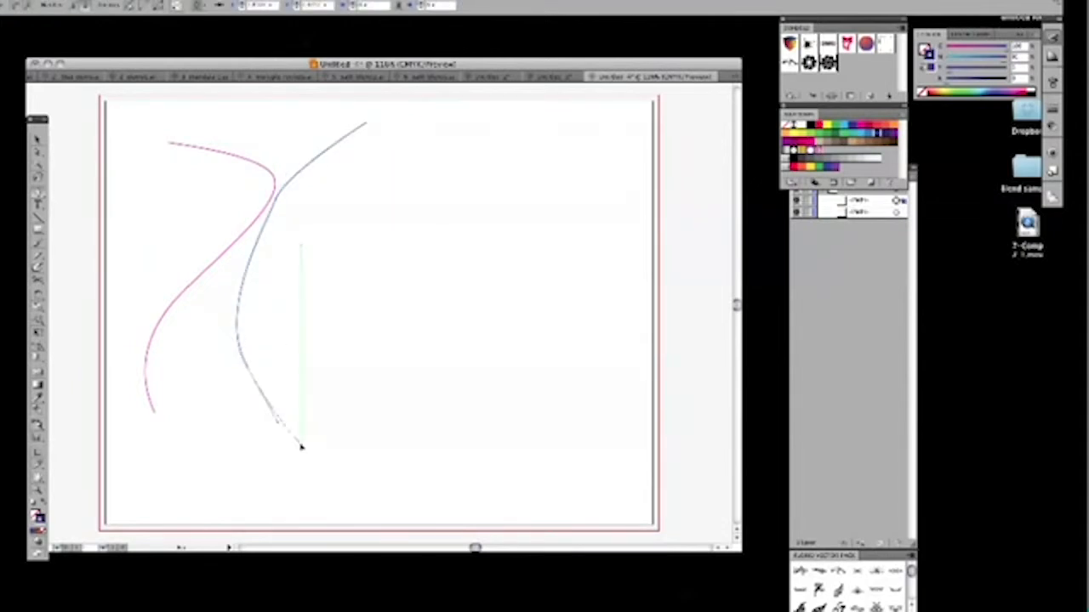
key("v")
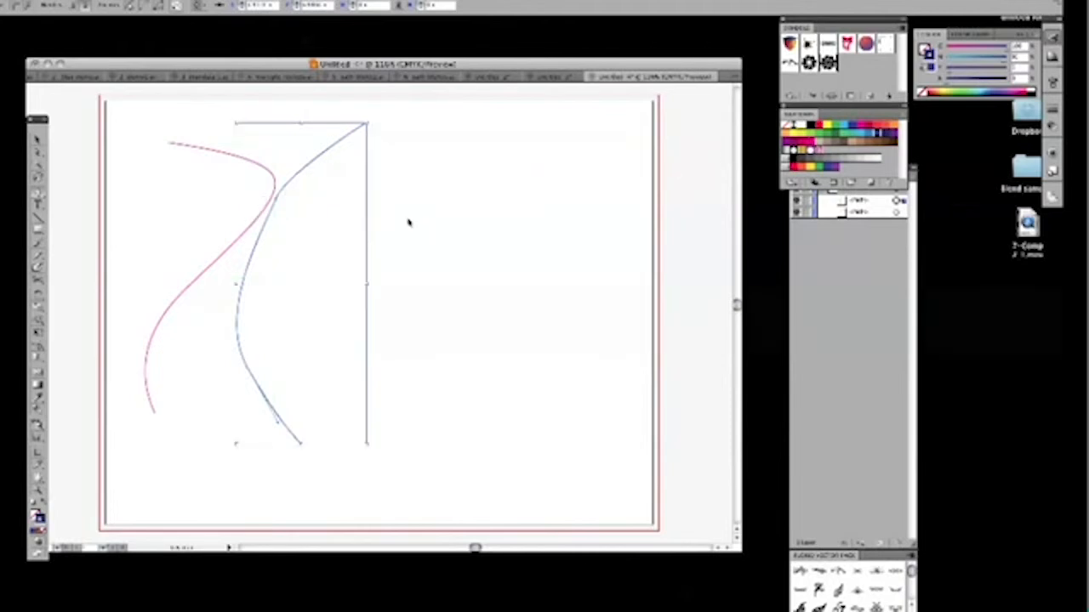
left_click(397, 238, "super")
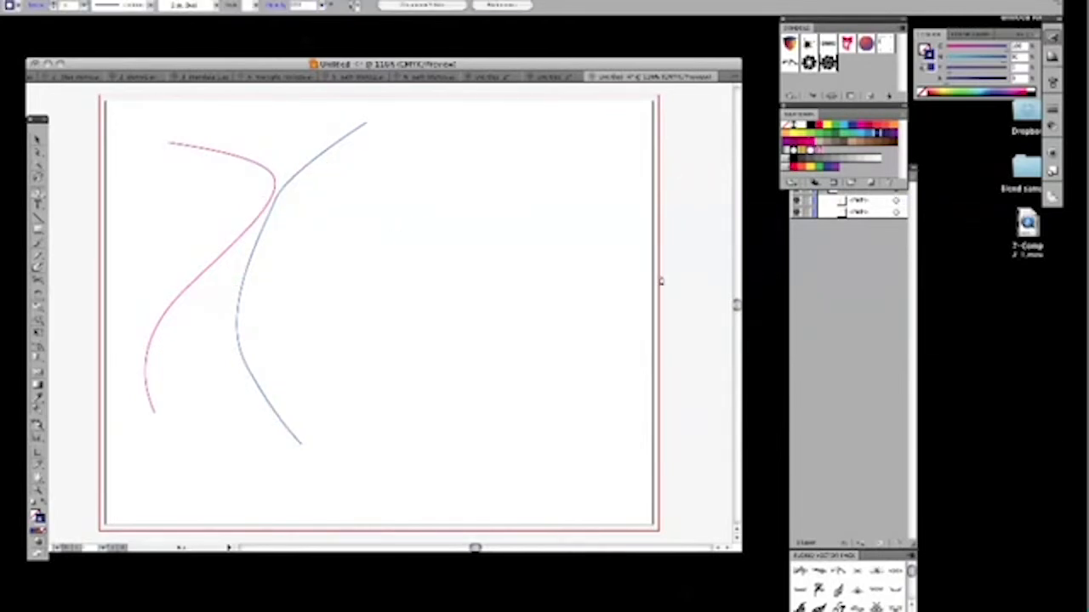
Step: Draw a third, C-shaped open curve to the right of the blue one and give it a light orange stroke
left_click(434, 188)
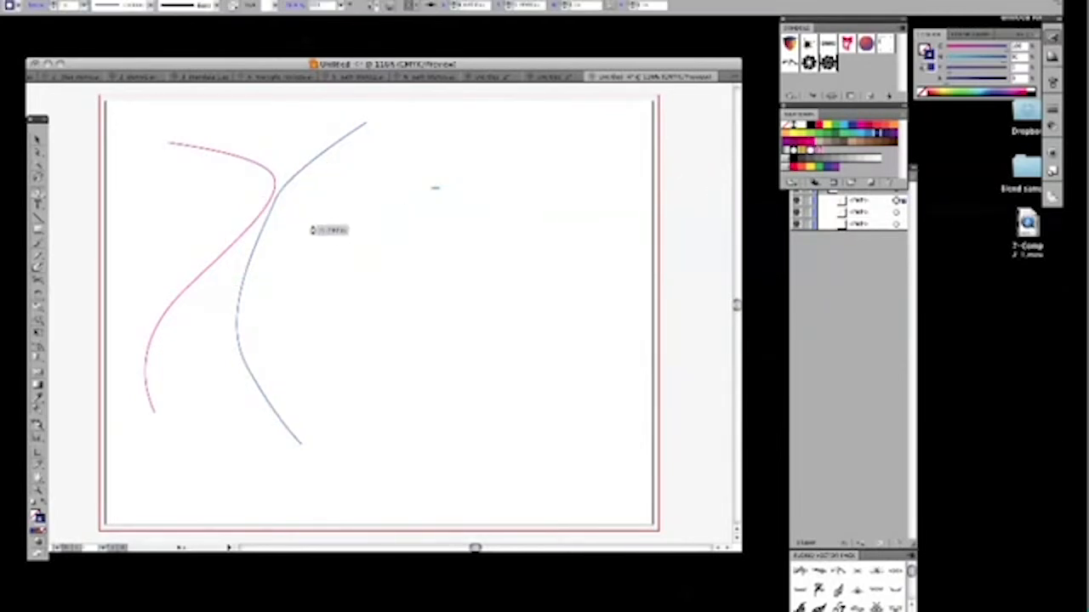
left_click_drag(311, 228, 291, 245)
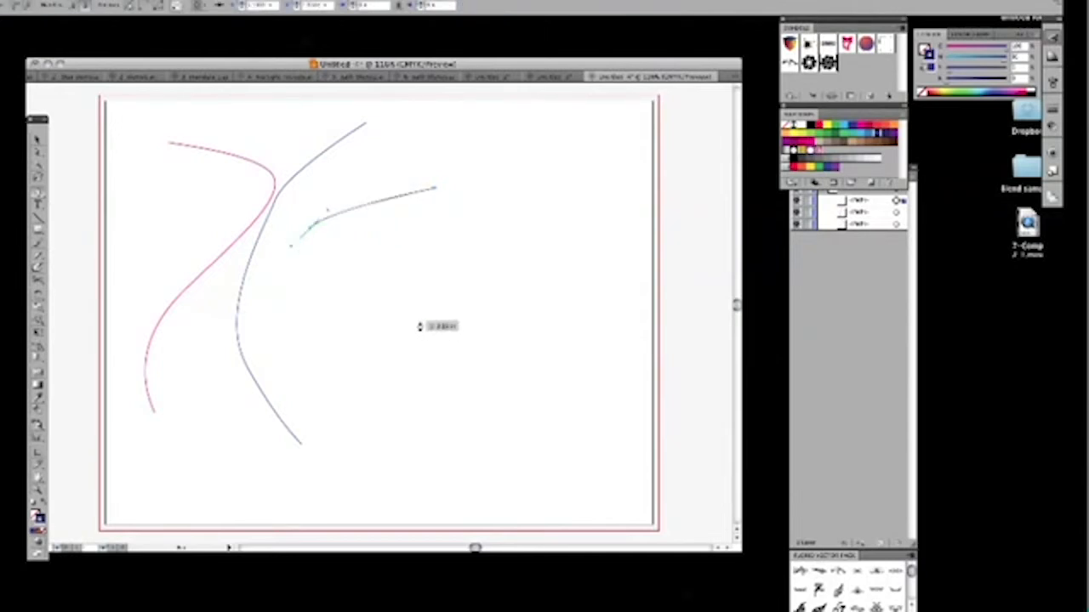
left_click_drag(420, 321, 525, 333)
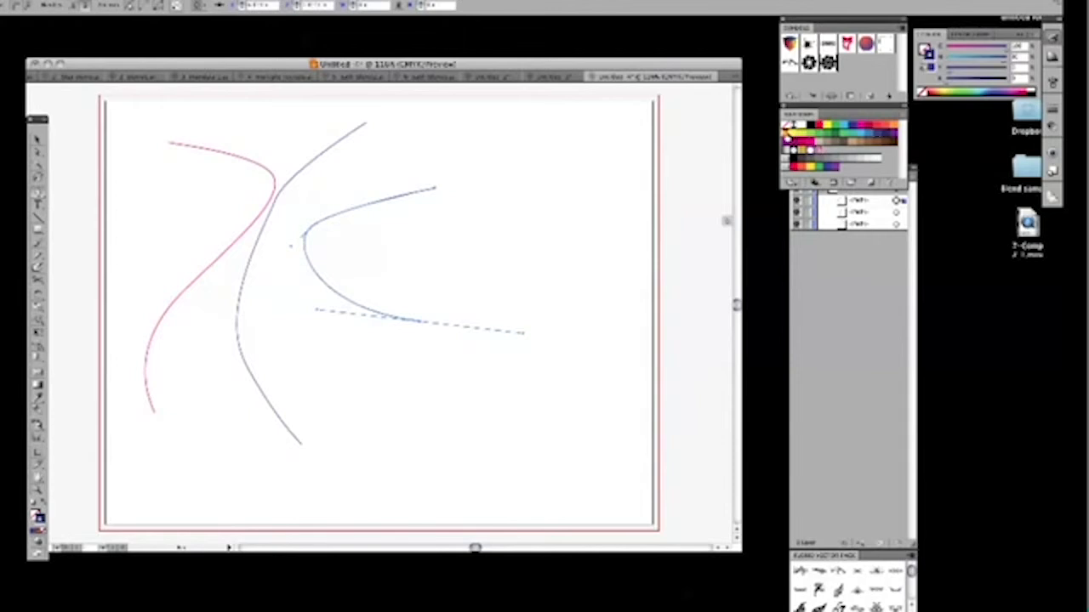
left_click(792, 136)
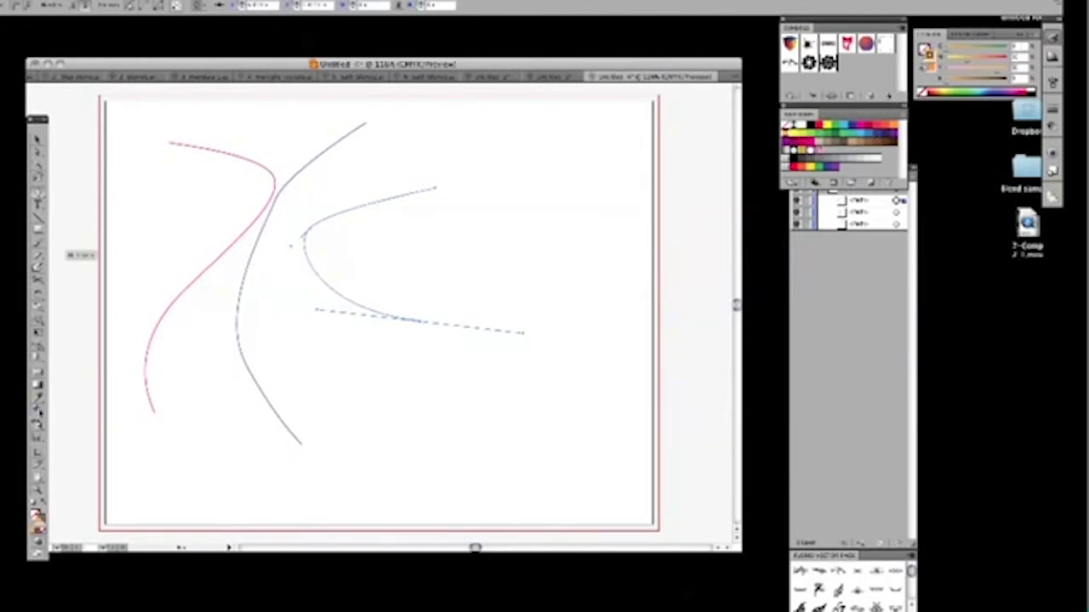
Step: Blend the magenta curve into the blue curve and on to the orange curve with the Blend tool
left_click(39, 412)
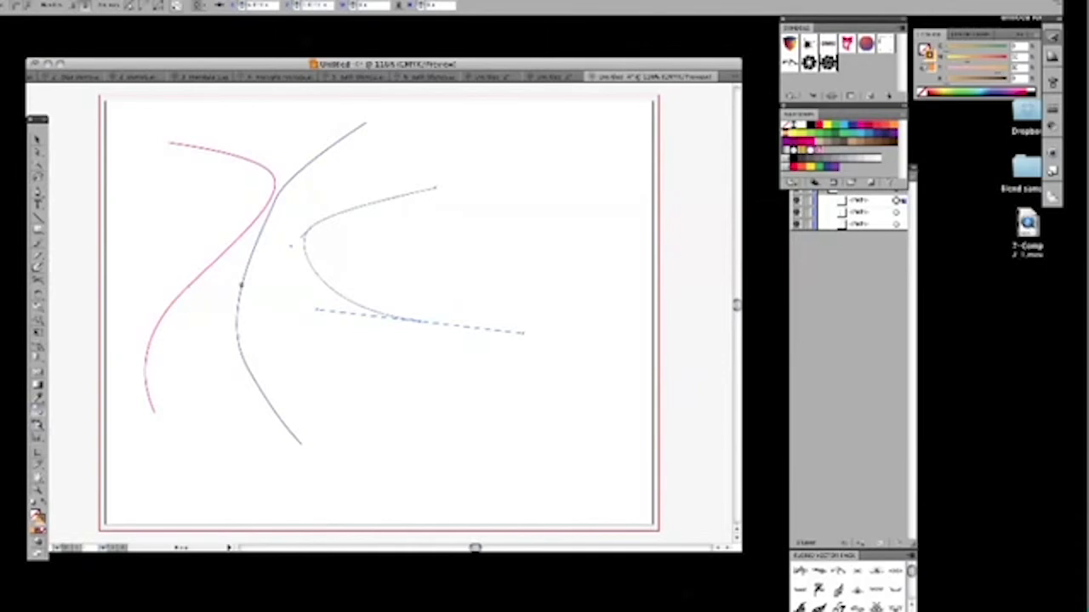
left_click(238, 287)
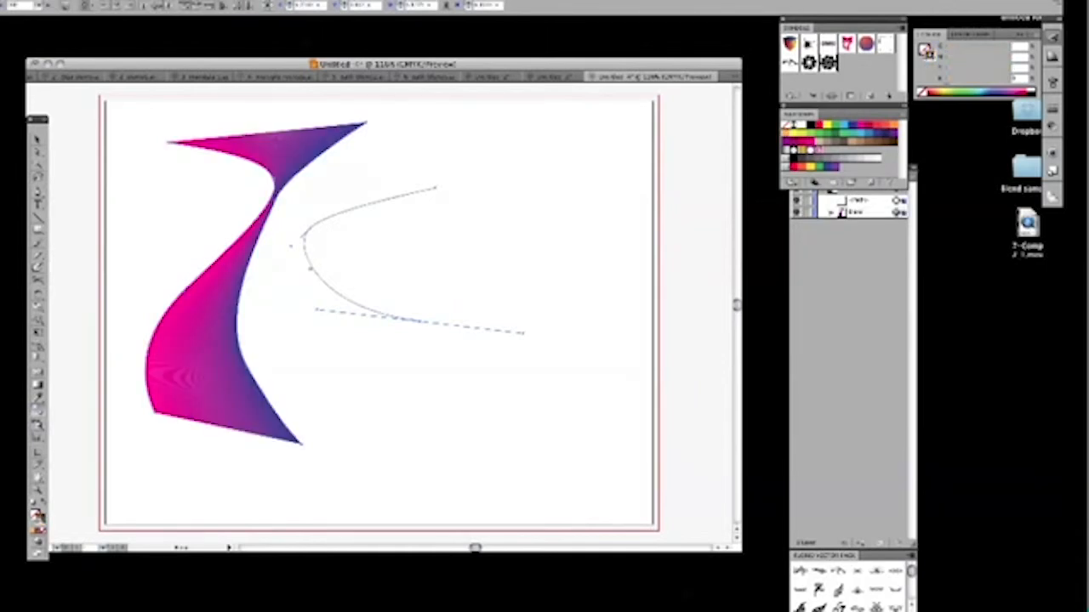
left_click(310, 266)
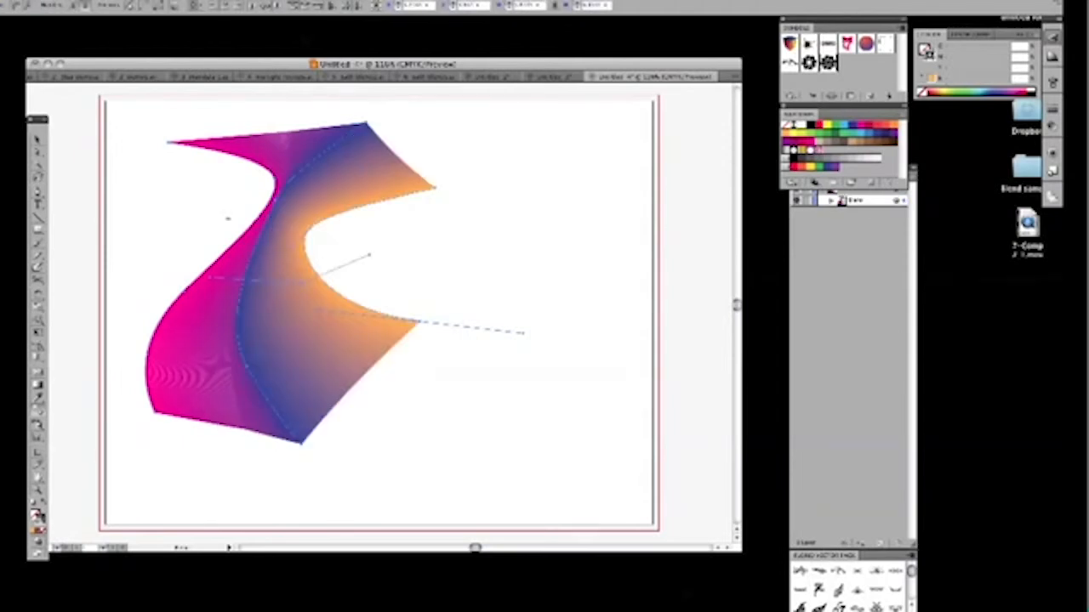
Step: Select the colored blend and set its spacing to Specified Steps with 85 steps
left_click(39, 153)
left_click(116, 199)
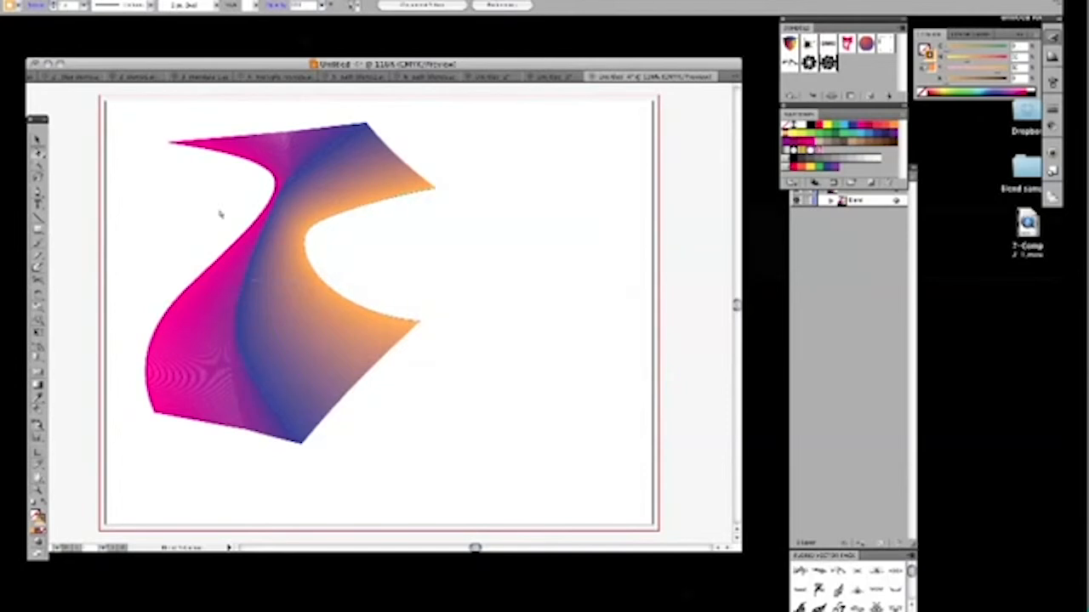
left_click_drag(226, 220, 371, 250)
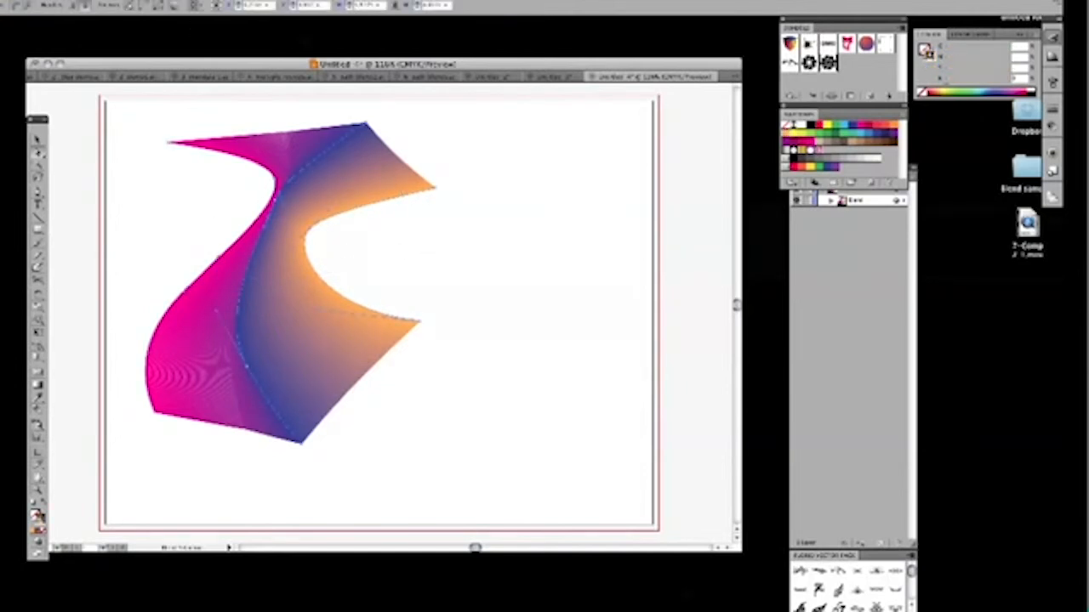
left_click(74, 4)
mouse_move(107, 204)
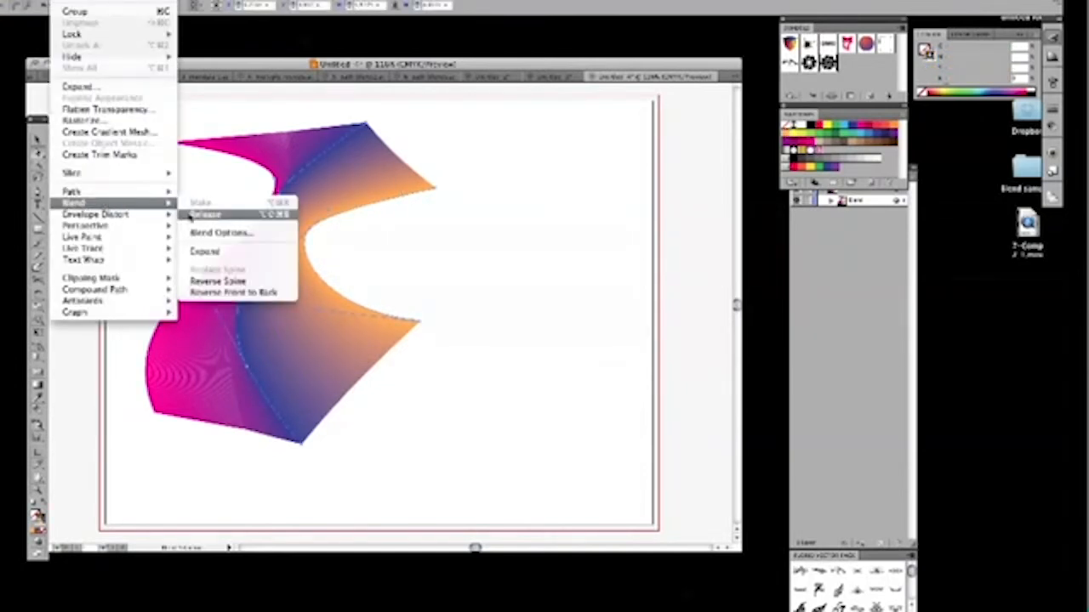
left_click(201, 234)
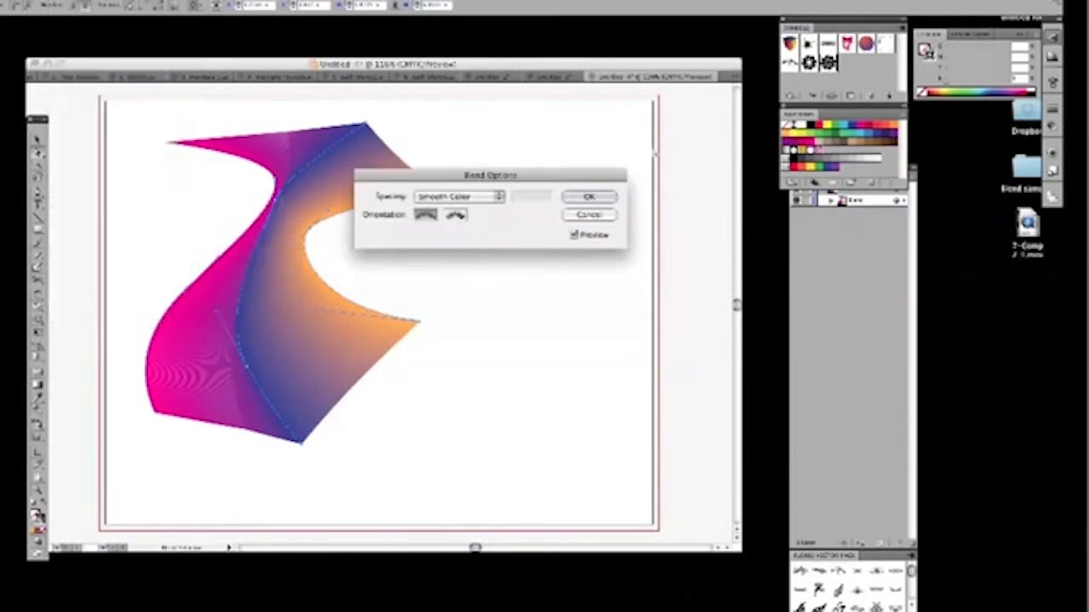
left_click(474, 200)
left_click(479, 207)
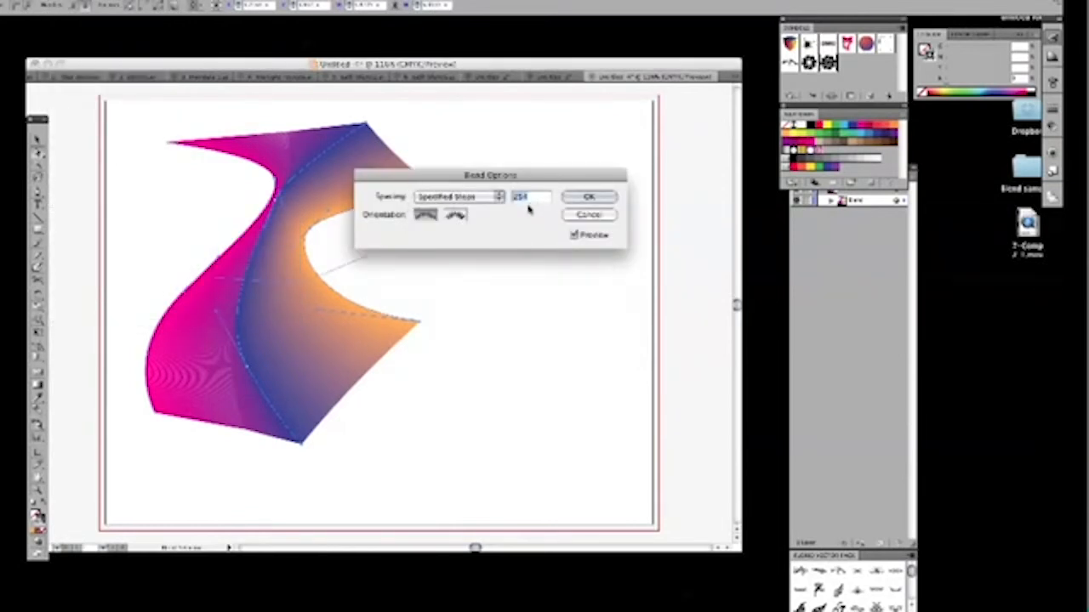
left_click_drag(532, 181, 610, 213)
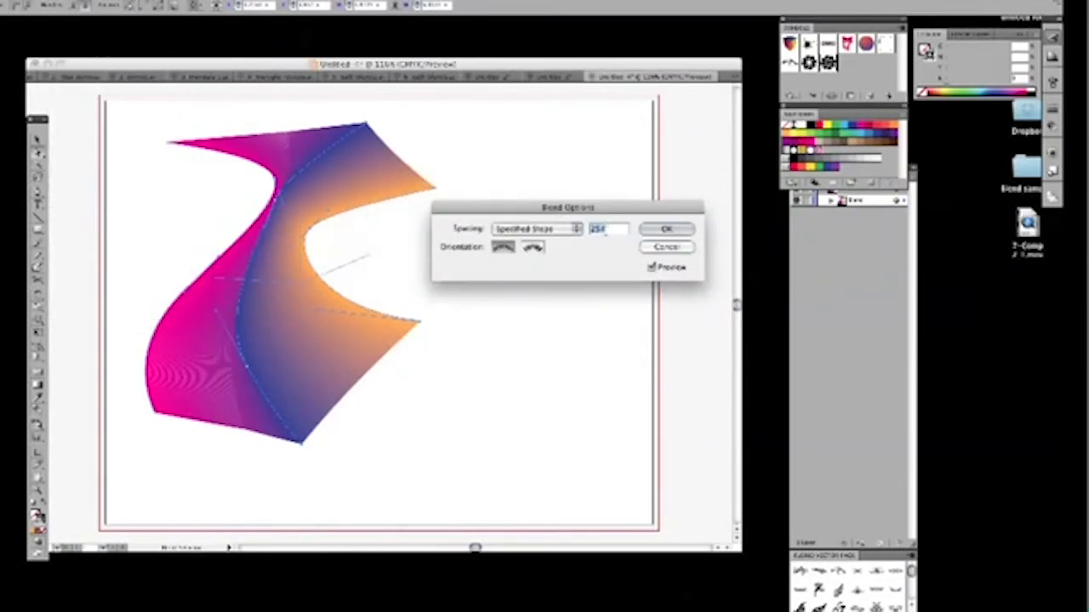
left_click(605, 229)
type("85")
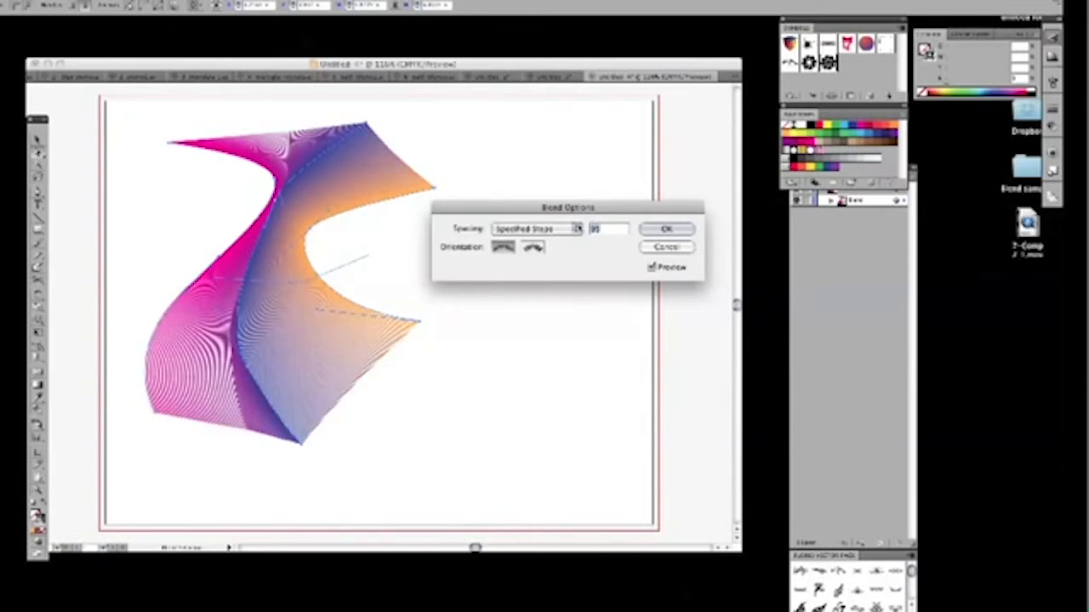
left_click(663, 228)
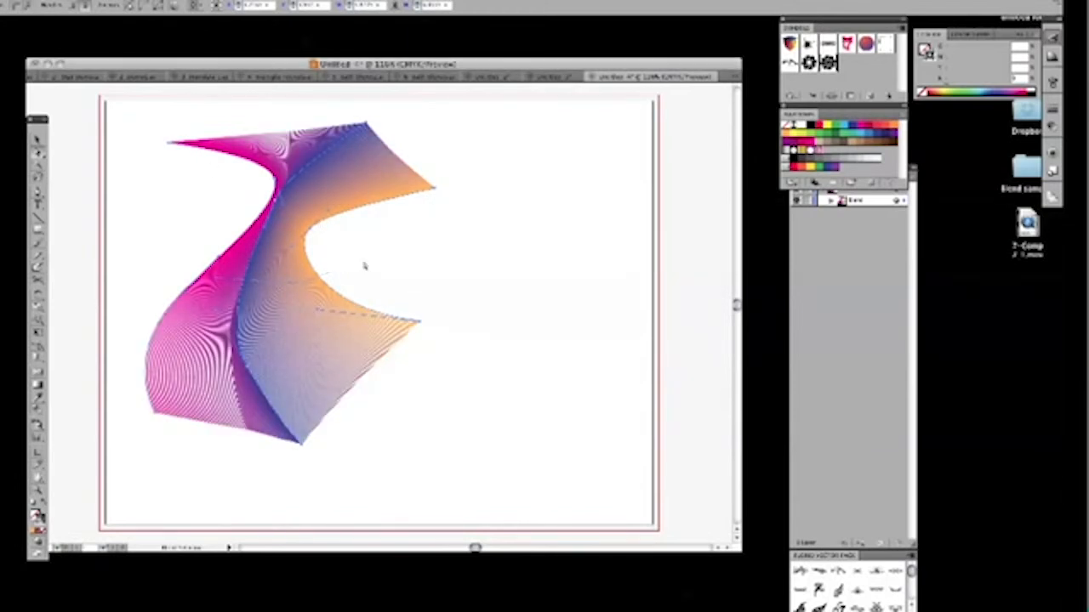
Step: Pull the blue curve's upper-middle anchor right and down so its bend crosses past the orange curve
left_click(136, 187)
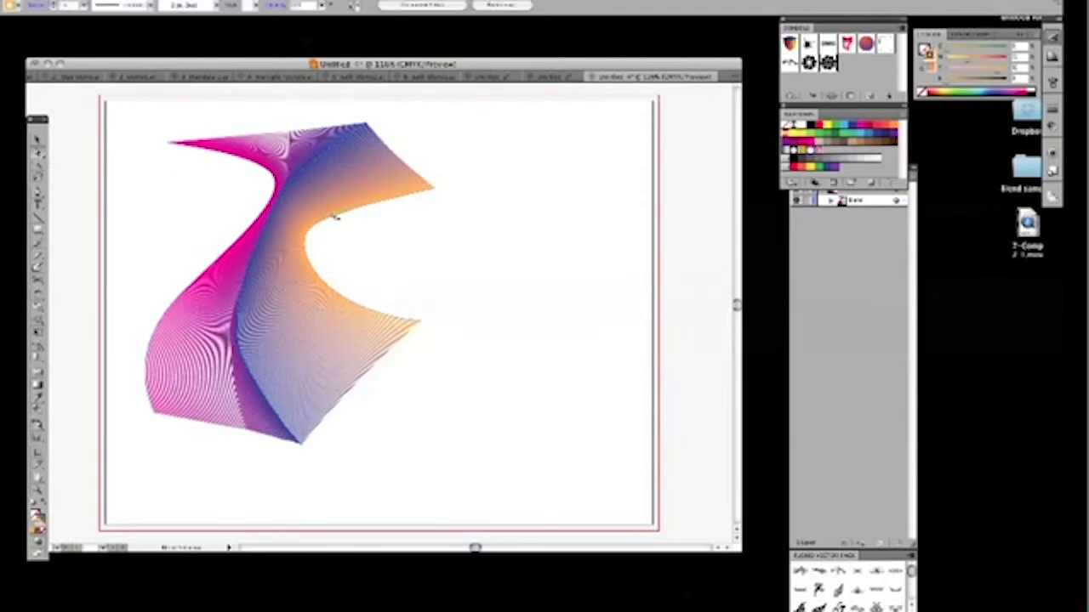
left_click(278, 196)
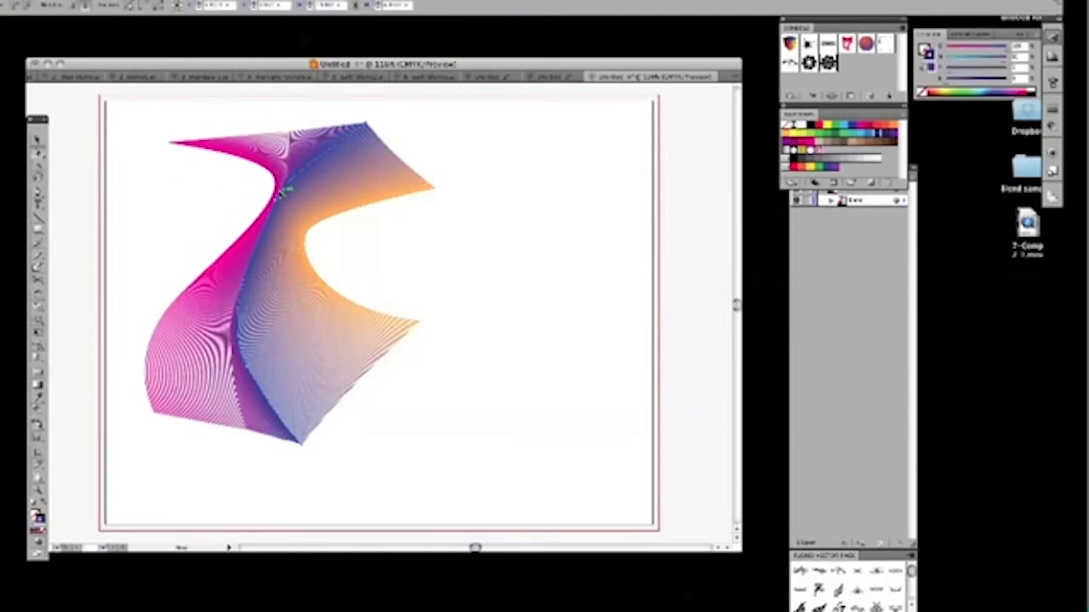
left_click_drag(281, 194, 366, 251)
key("super+z")
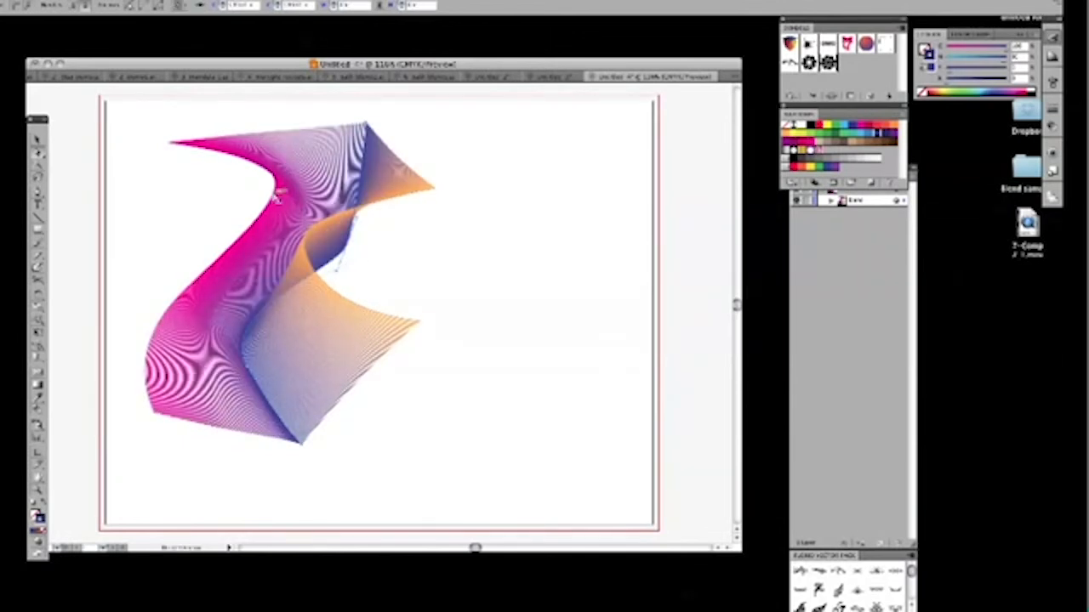
Step: Move the magenta curve's middle bend down and right, and reshape the orange curve's upper bend toward it
left_click(267, 222)
left_click_drag(277, 182, 291, 251)
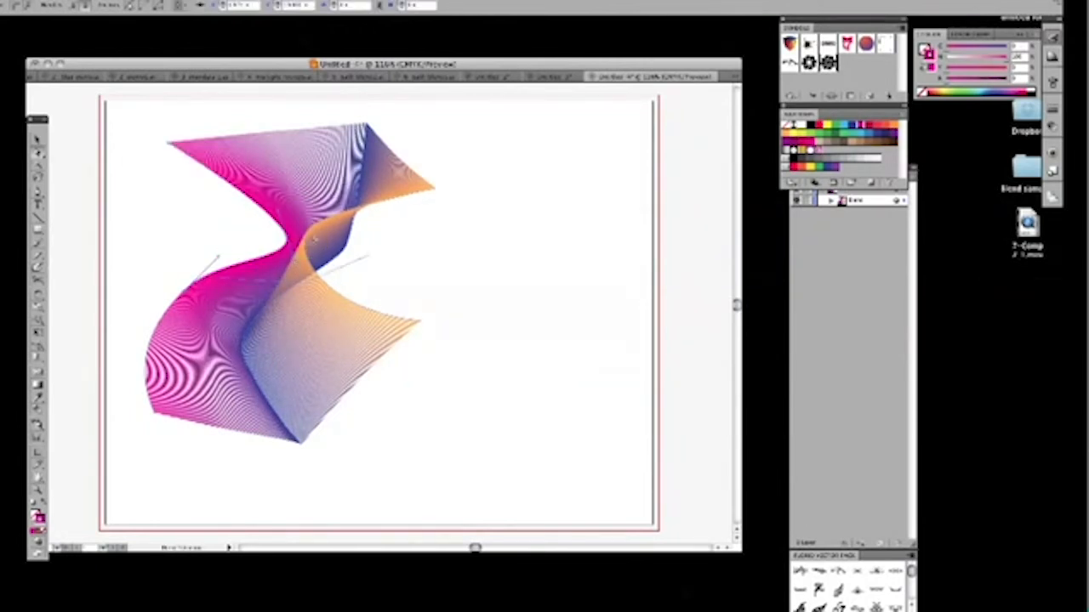
left_click(310, 228)
left_click_drag(310, 228, 376, 268)
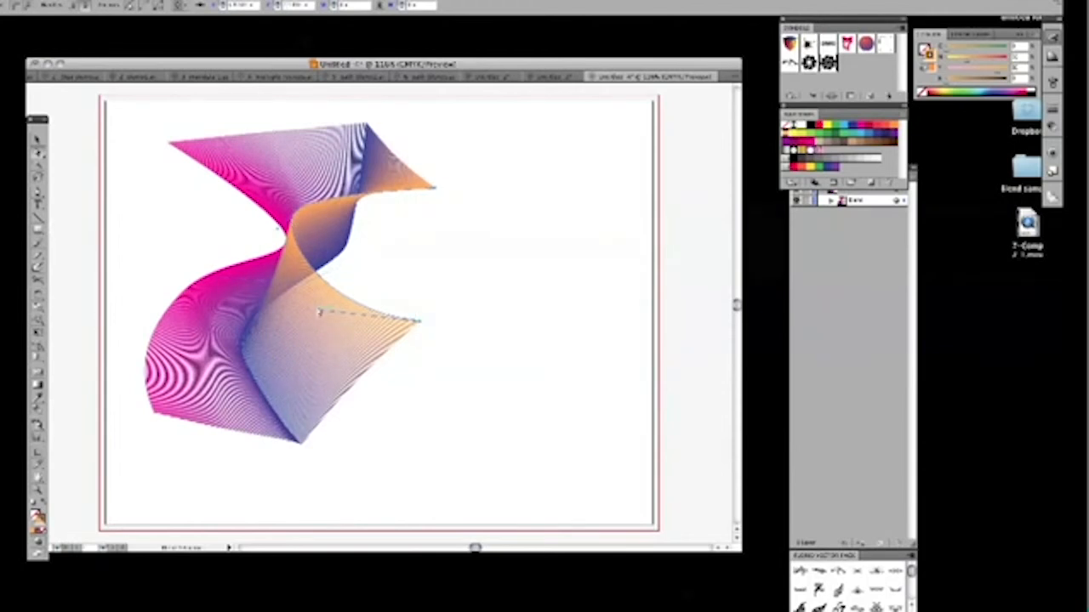
Step: Move the orange curve's lower end down-left and its upper end right, and bring the blue curve's top end down below the orange edge
left_click_drag(417, 325, 367, 388)
left_click_drag(431, 189, 519, 179)
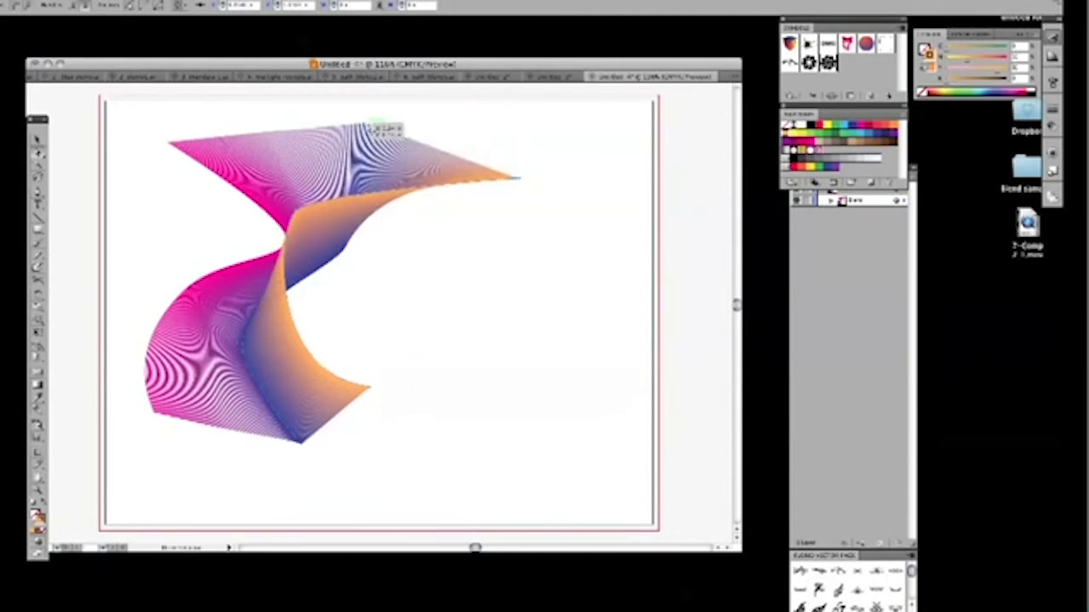
left_click_drag(366, 125, 394, 240)
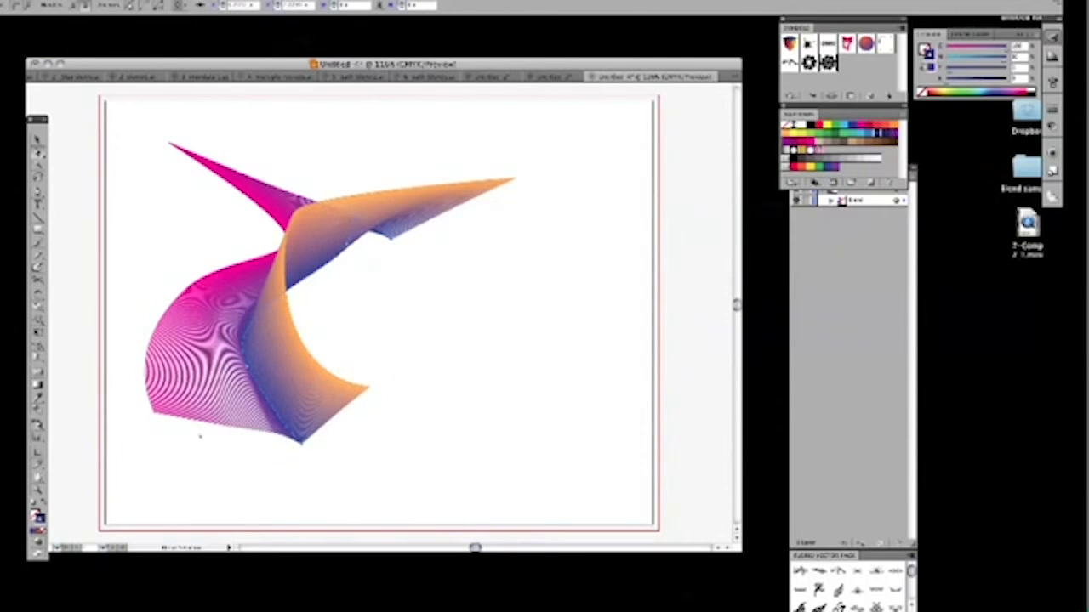
Step: Rotate the magenta curve's lower direction handle to round its bottom corner, and nudge the blue curve's bottom end slightly upward
left_click(160, 427)
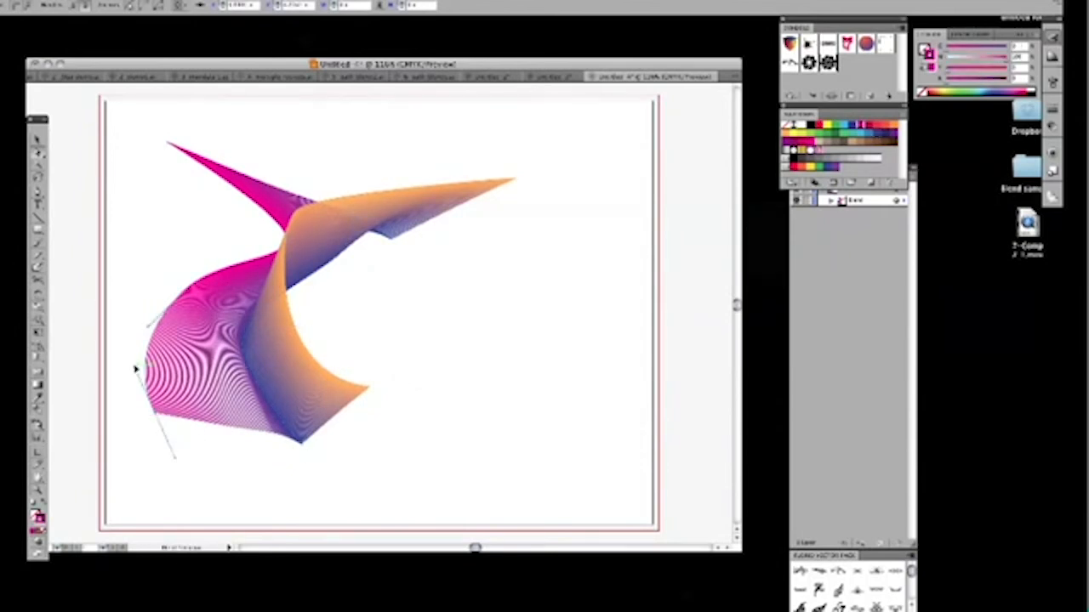
left_click_drag(136, 368, 112, 397)
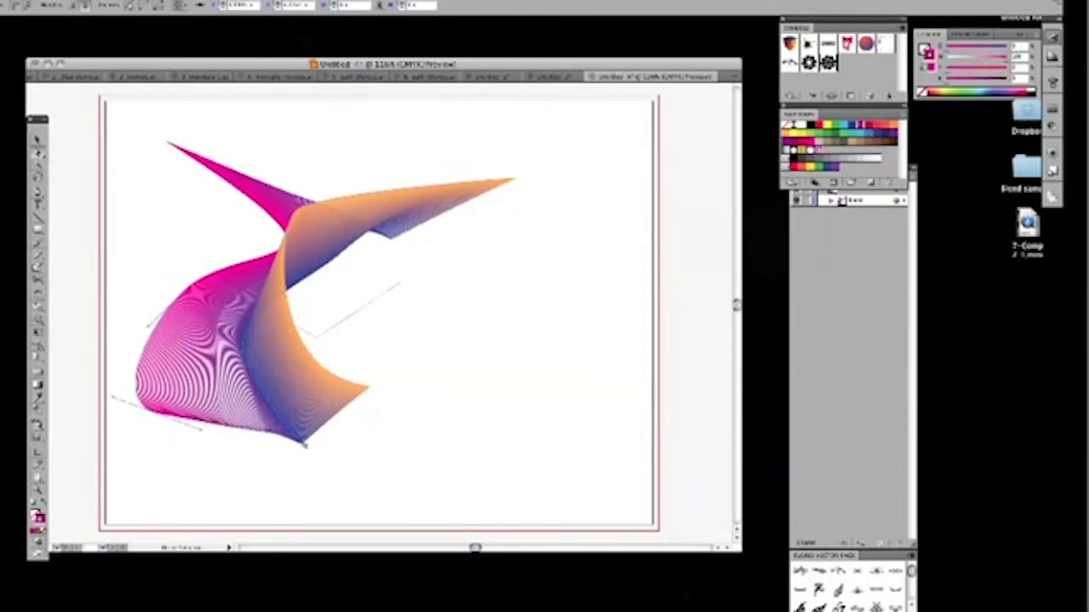
mouse_move(304, 442)
left_mouse_down()
mouse_move(272, 417)
mouse_move(302, 438)
left_mouse_up()
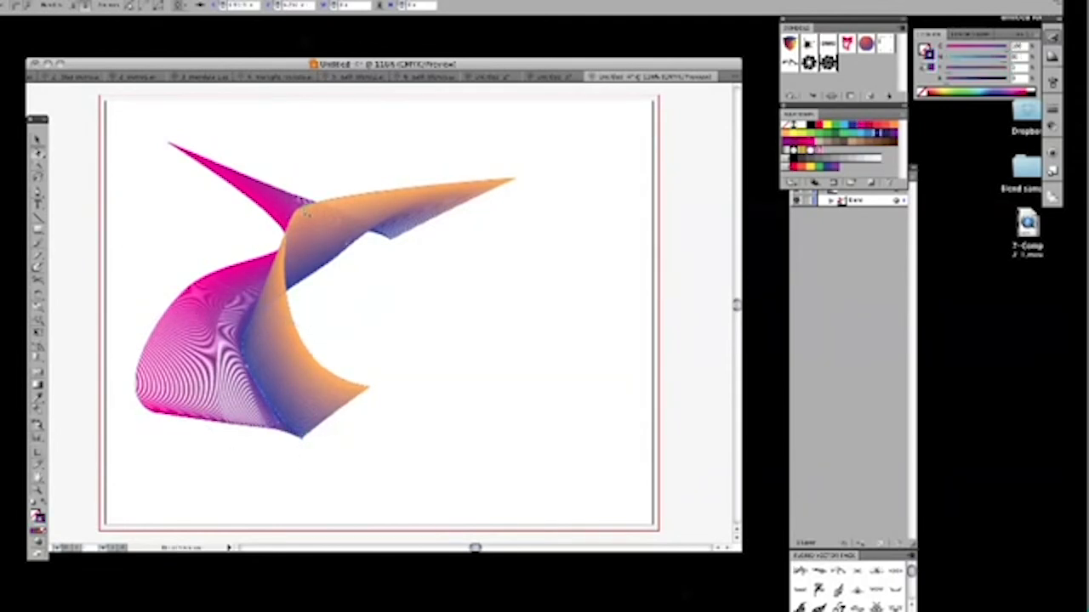
Step: Reshape the orange curve's upper bend into a smoother arc, shifting it right away from the magenta curve
left_click_drag(299, 208, 318, 172)
left_click_drag(258, 253, 302, 247)
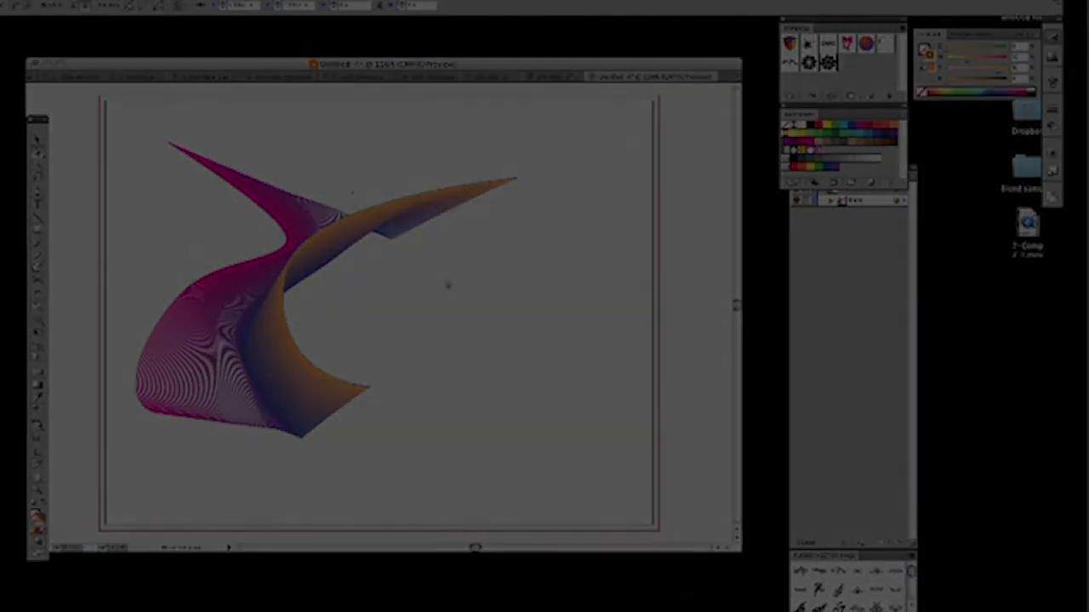